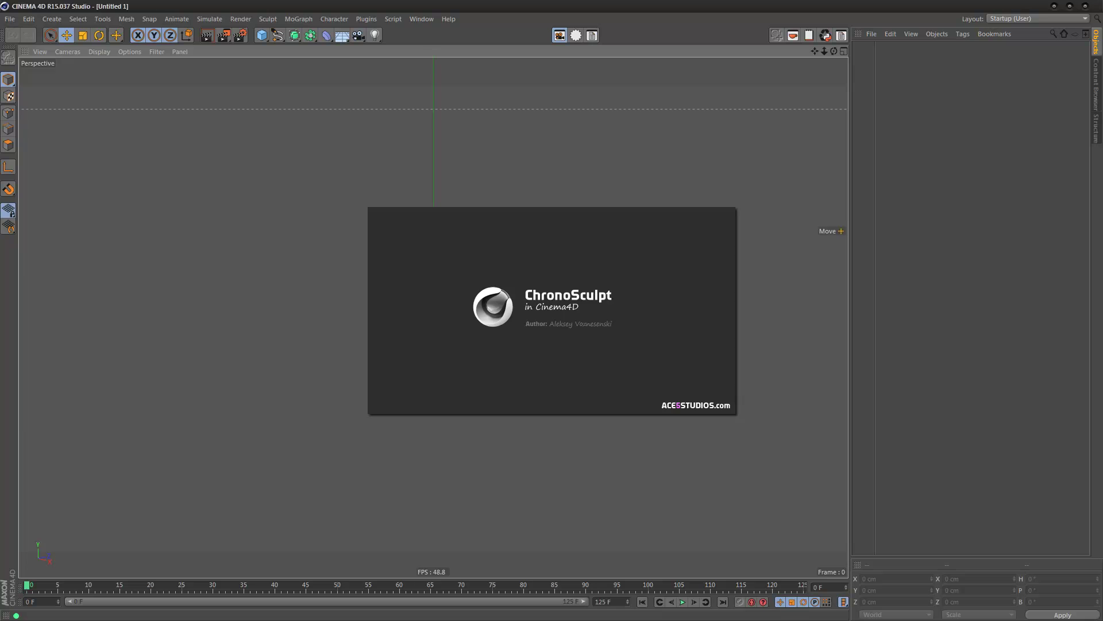
Switch to the browser and examine the creature sculpting and block simulation parts of the "What Is ChronoSculpt?" video on YouTube.
{"action": "left_click_drag", "start_coordinate": [1102, 63], "coordinate": [449, 73]}
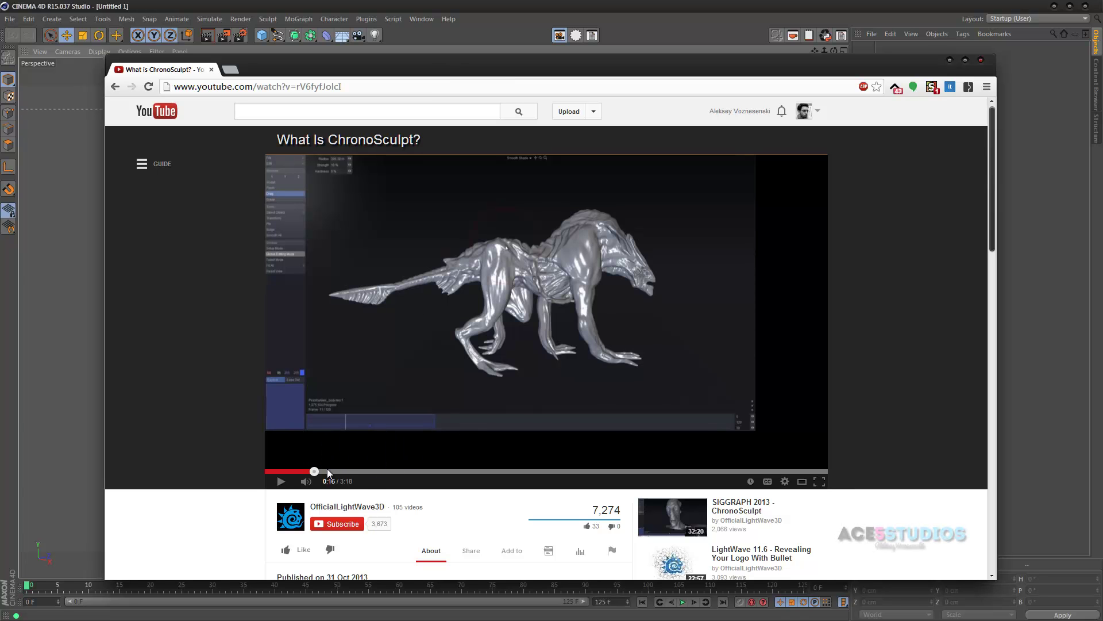
{"action": "left_click_drag", "start_coordinate": [326, 471], "coordinate": [340, 471]}
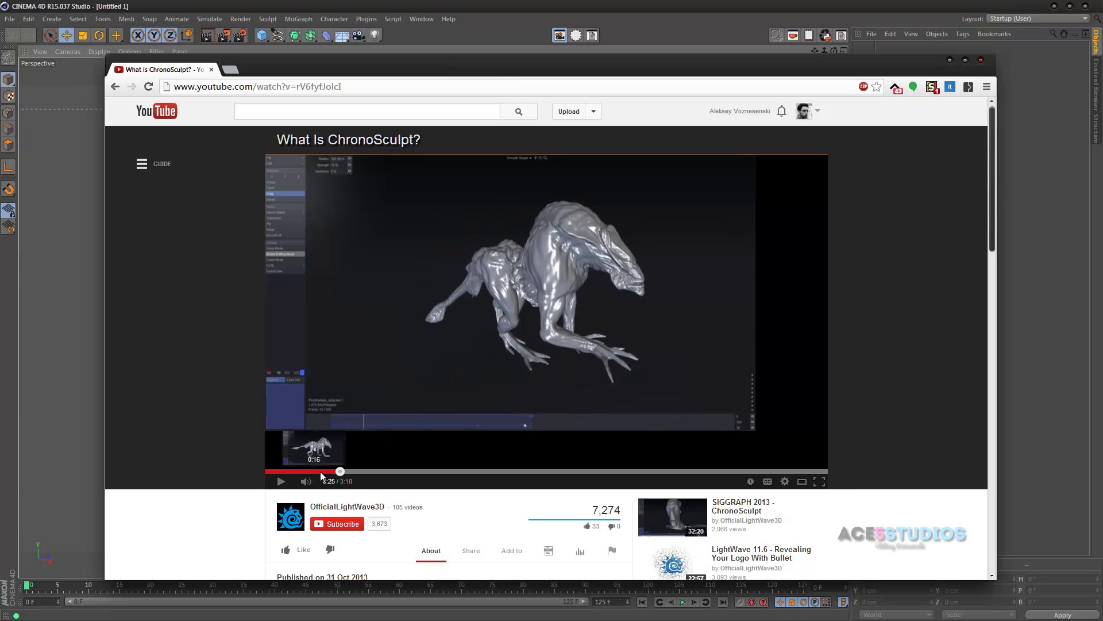
{"action": "left_click", "coordinate": [320, 472]}
{"action": "left_click", "coordinate": [391, 350]}
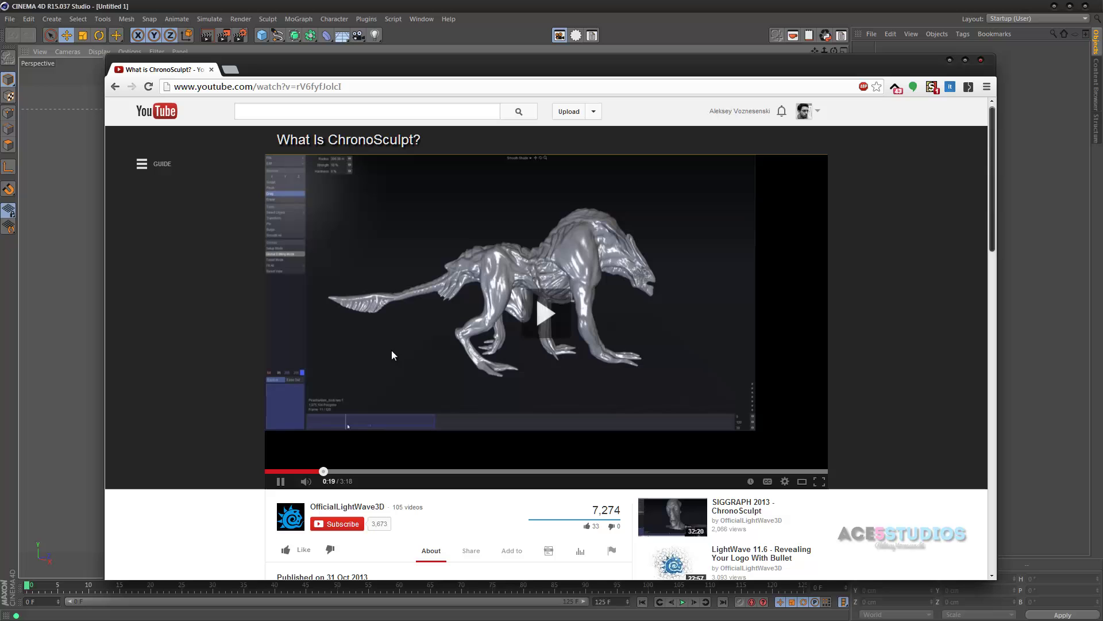
{"action": "left_click", "coordinate": [315, 472]}
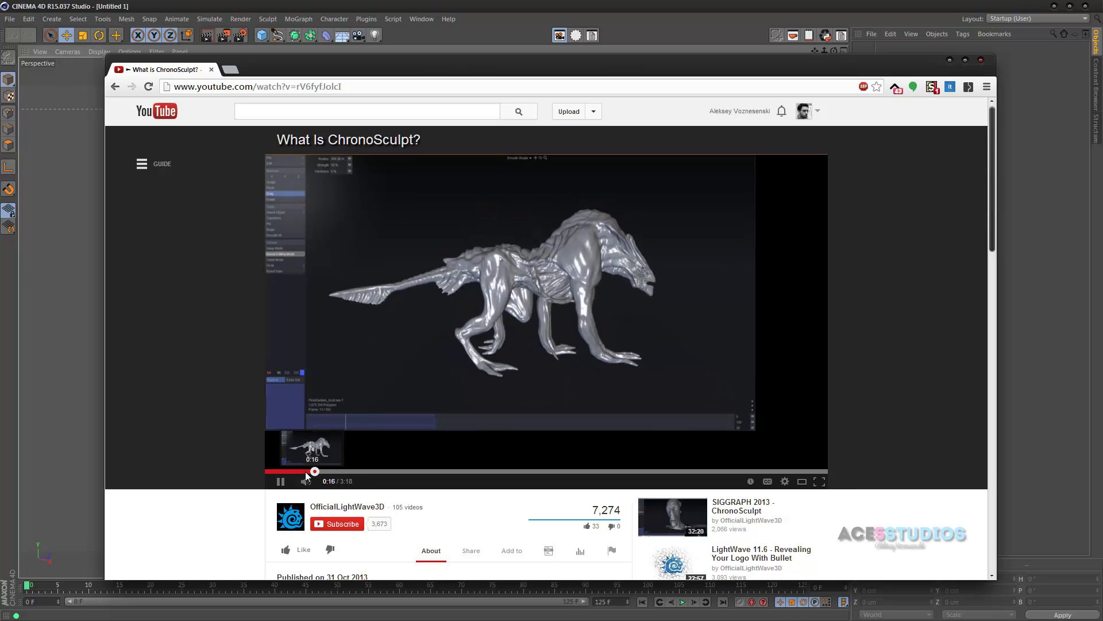
{"action": "left_click", "coordinate": [298, 472]}
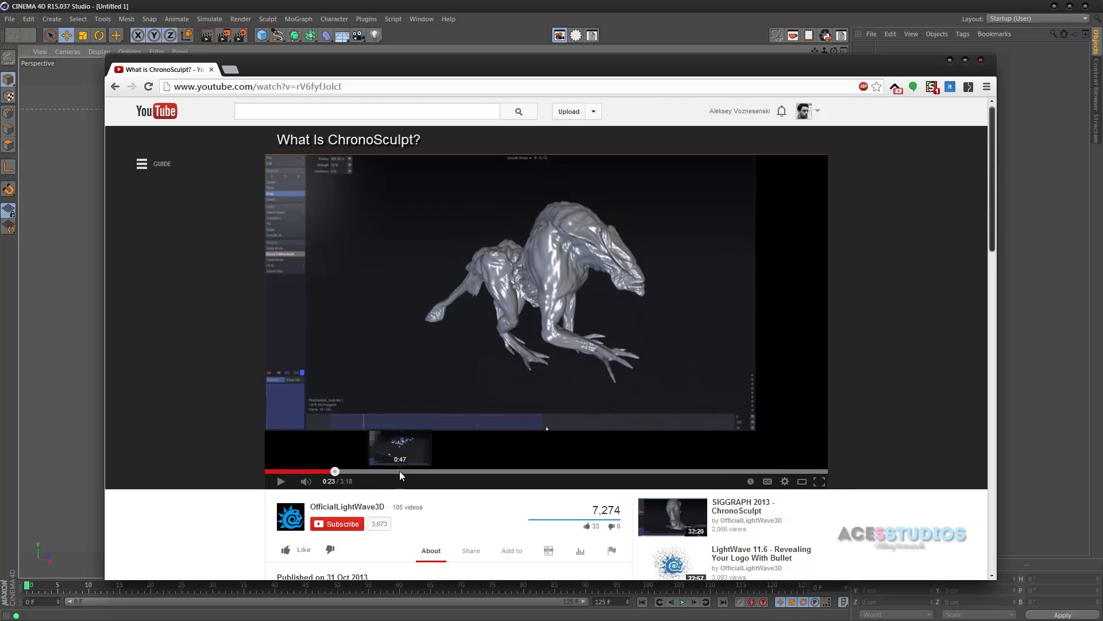
{"action": "left_click", "coordinate": [400, 471]}
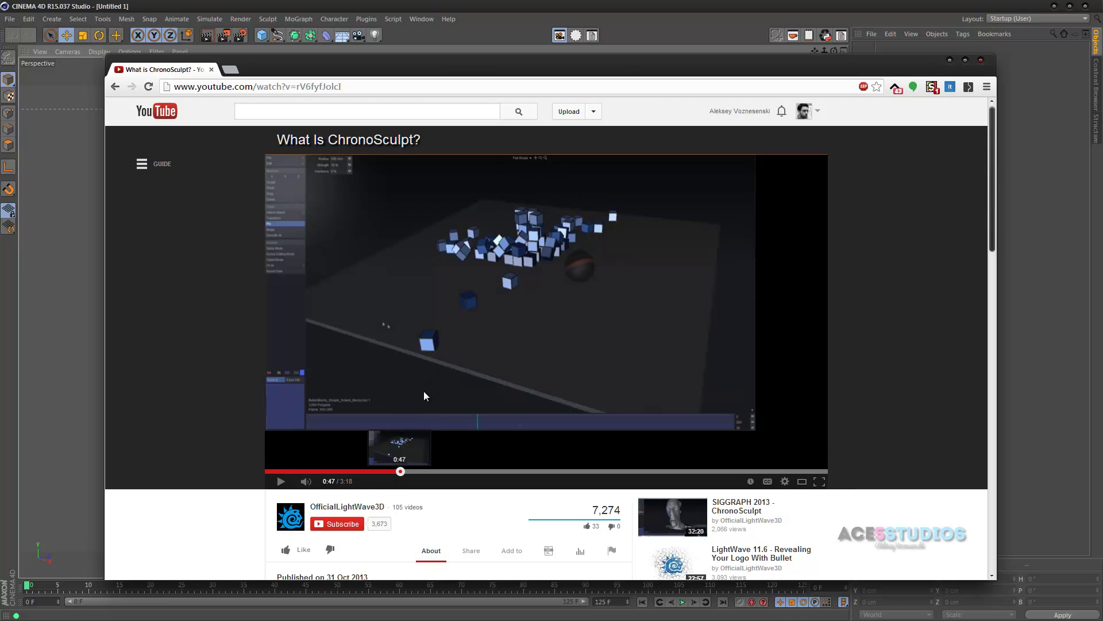
{"action": "left_click", "coordinate": [338, 471]}
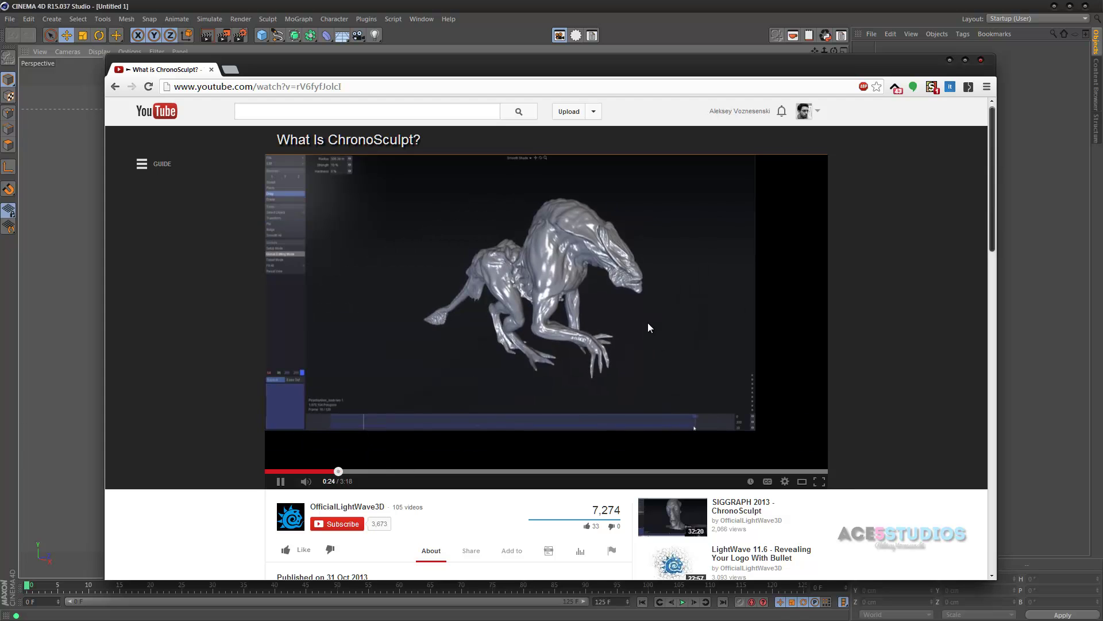
{"action": "left_click", "coordinate": [355, 471]}
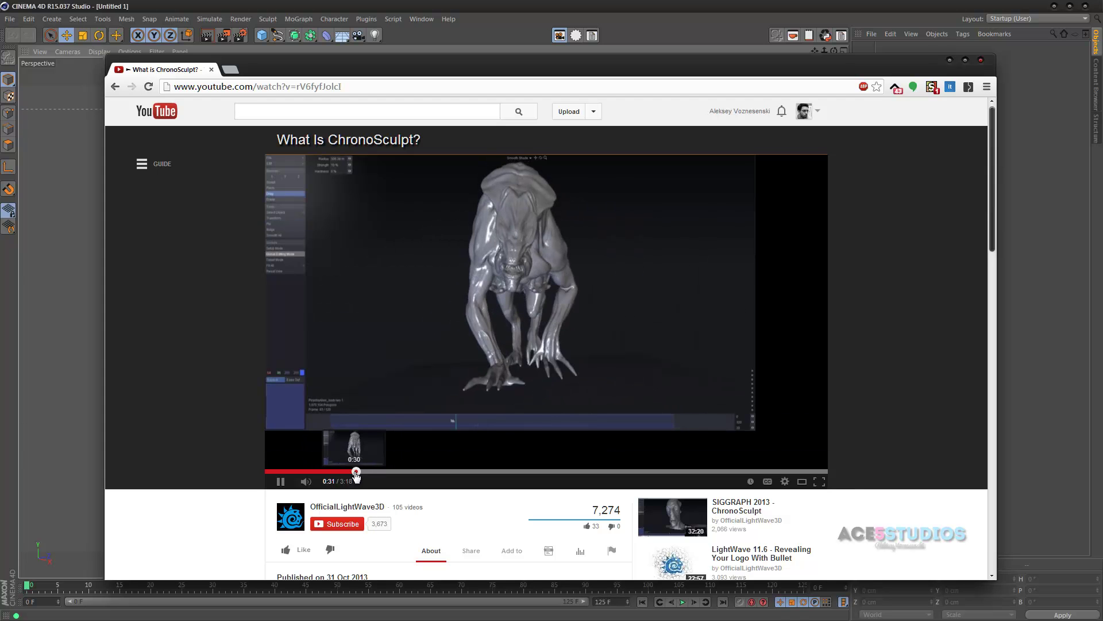
{"action": "left_click", "coordinate": [308, 471]}
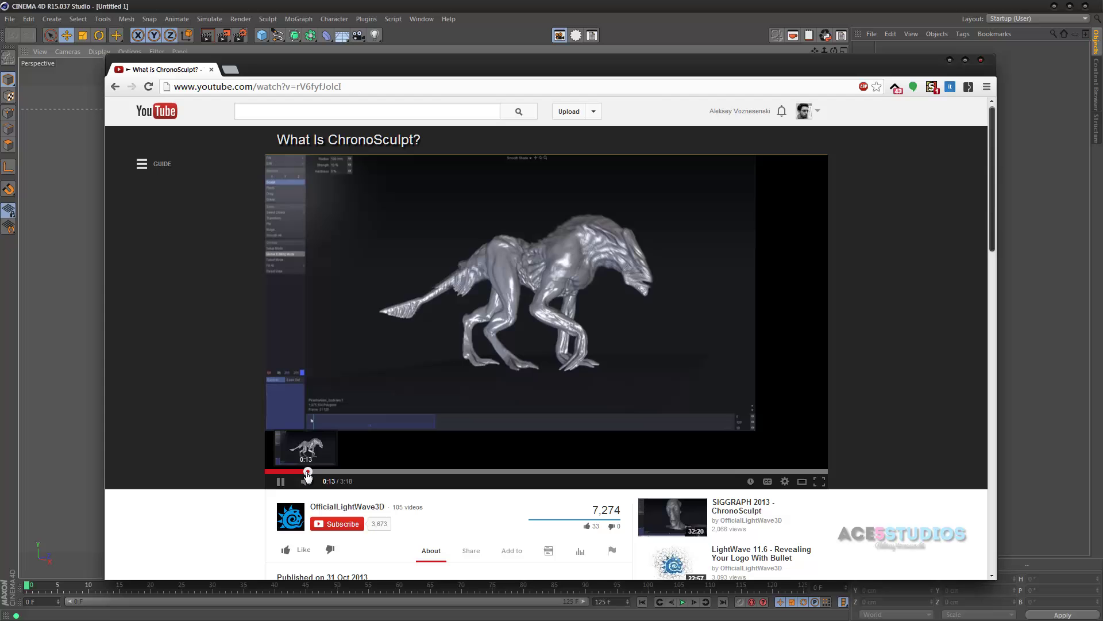
{"action": "left_click", "coordinate": [668, 261]}
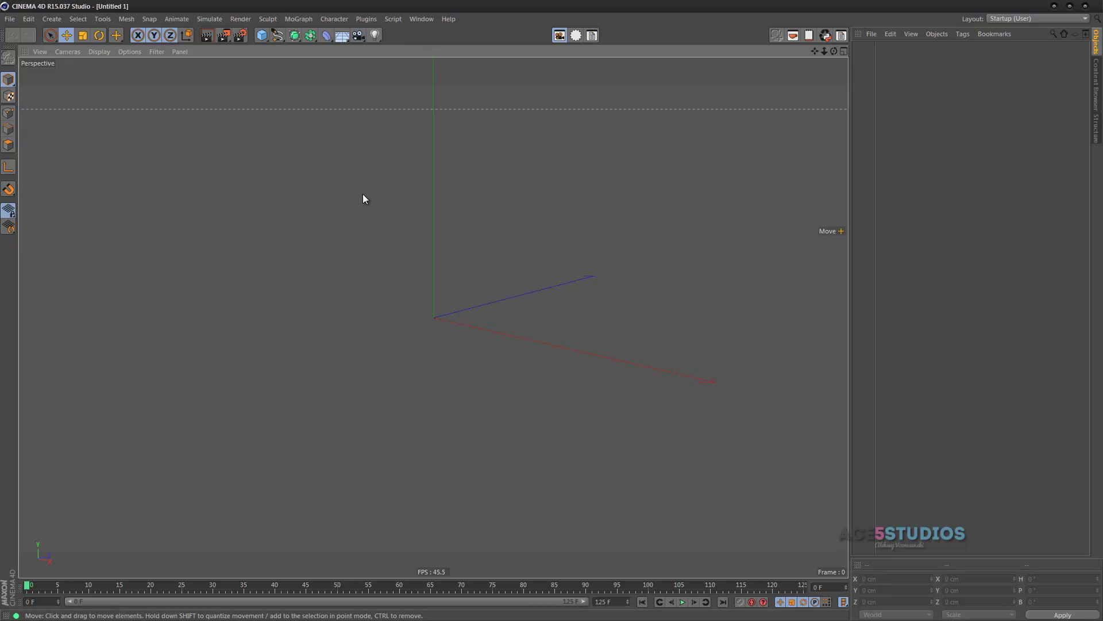
{"action": "left_click", "coordinate": [16, 19]}
{"action": "mouse_move", "coordinate": [84, 202]}
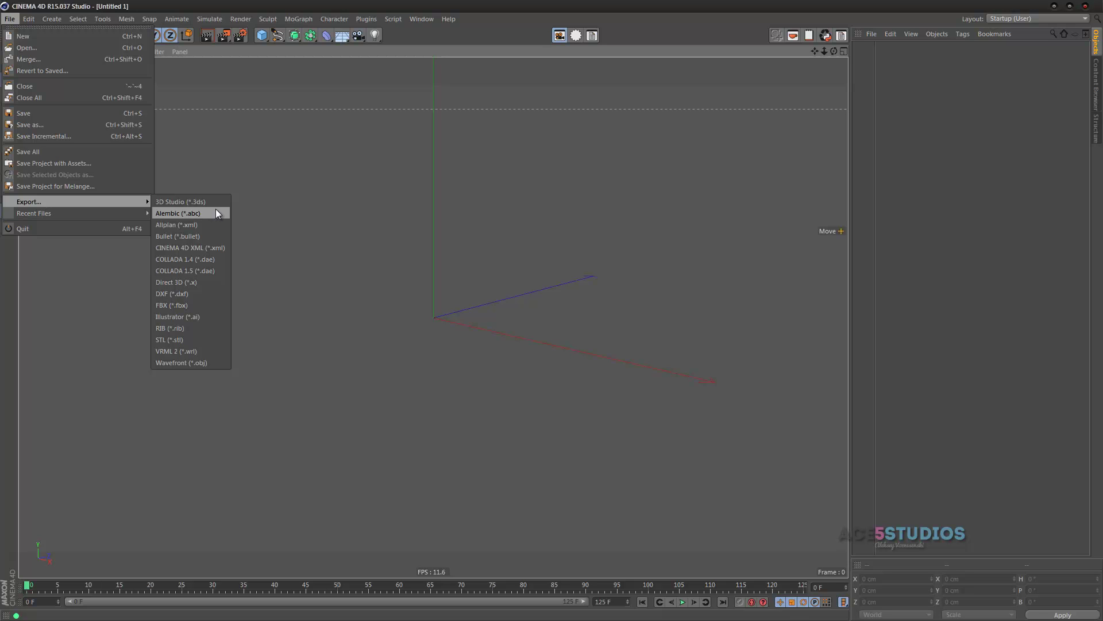
{"action": "left_click", "coordinate": [338, 151]}
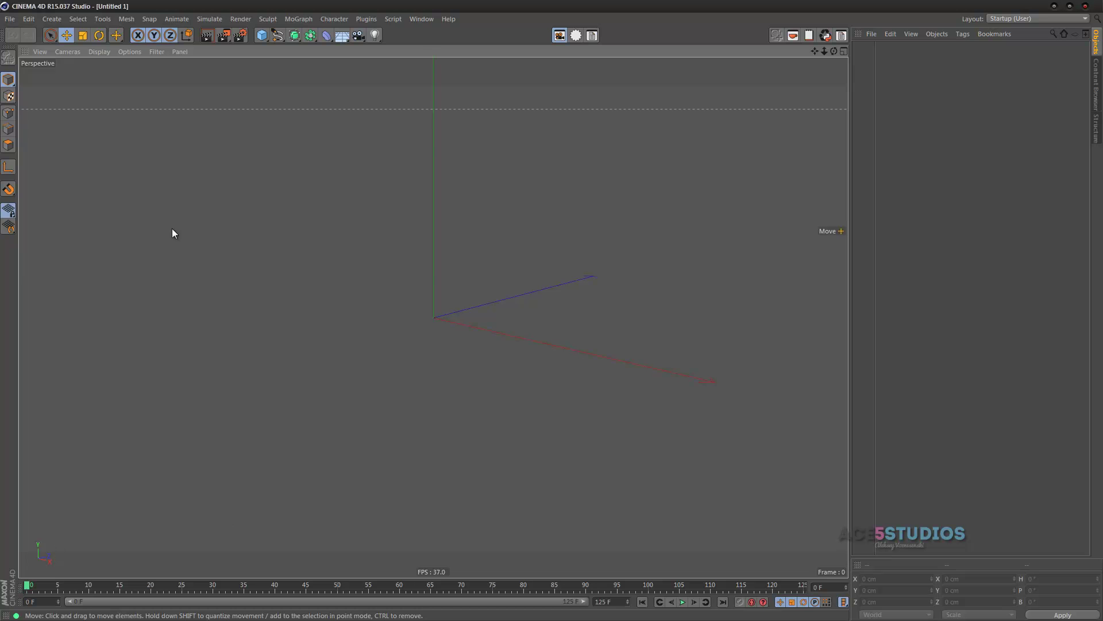
Switch back to Cinema 4D, add a plane primitive and scale it up to about 729 cm in X and Z.
{"action": "left_click", "coordinate": [261, 35]}
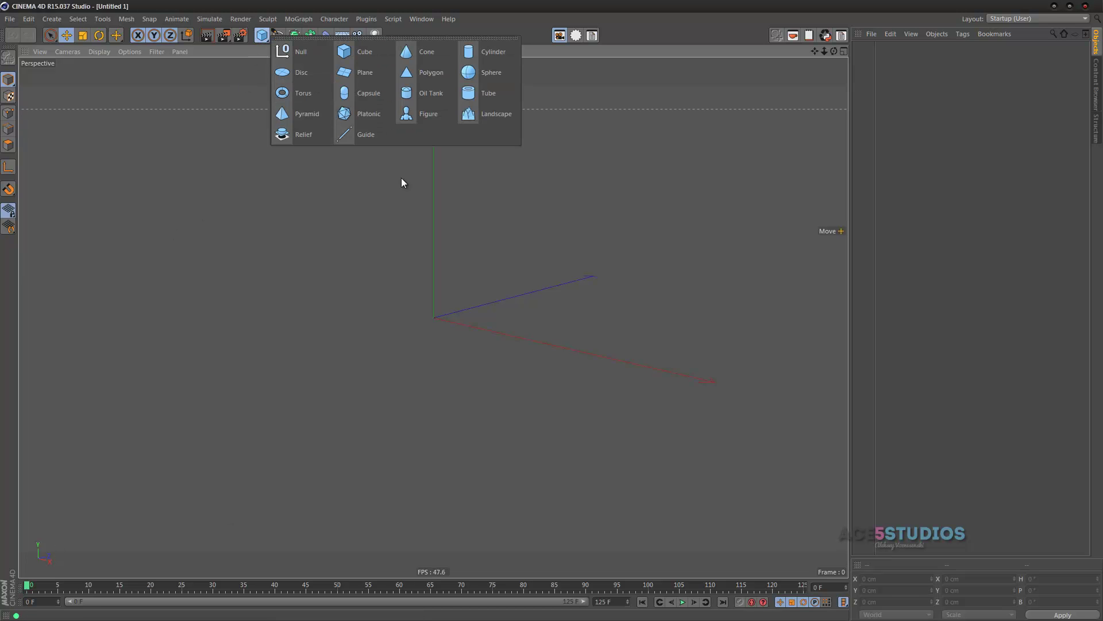
{"action": "left_click", "coordinate": [368, 77]}
{"action": "key", "text": "t"}
{"action": "left_click_drag", "start_coordinate": [363, 315], "coordinate": [564, 10]}
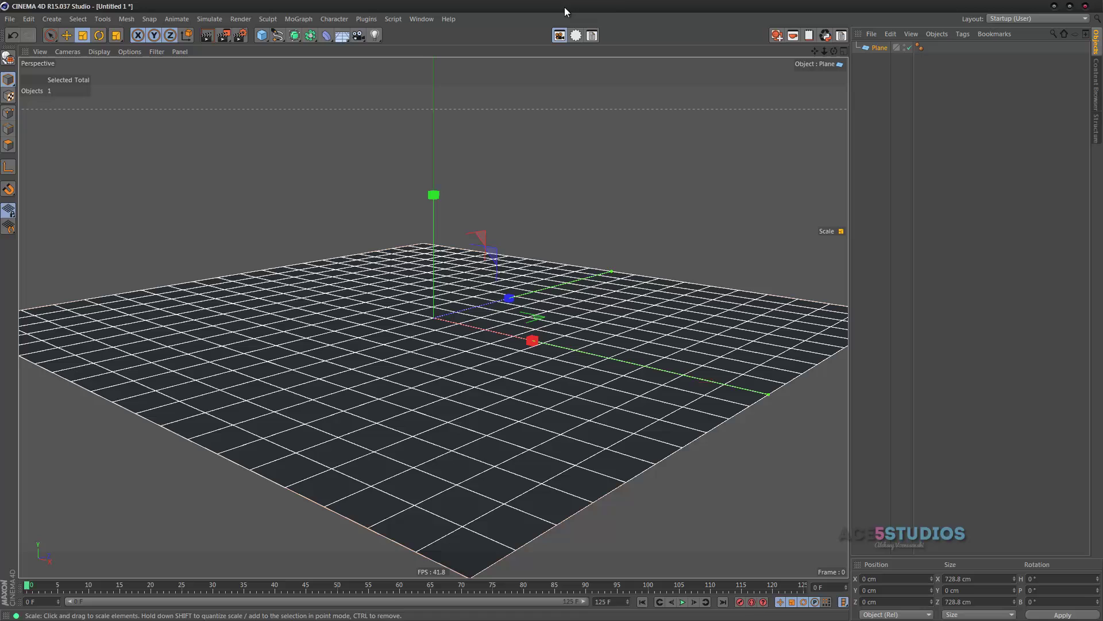
Add a cube, scale it to about 104 cm, and place a duplicate above it offset about -40 cm in Z.
{"action": "left_click", "coordinate": [267, 34]}
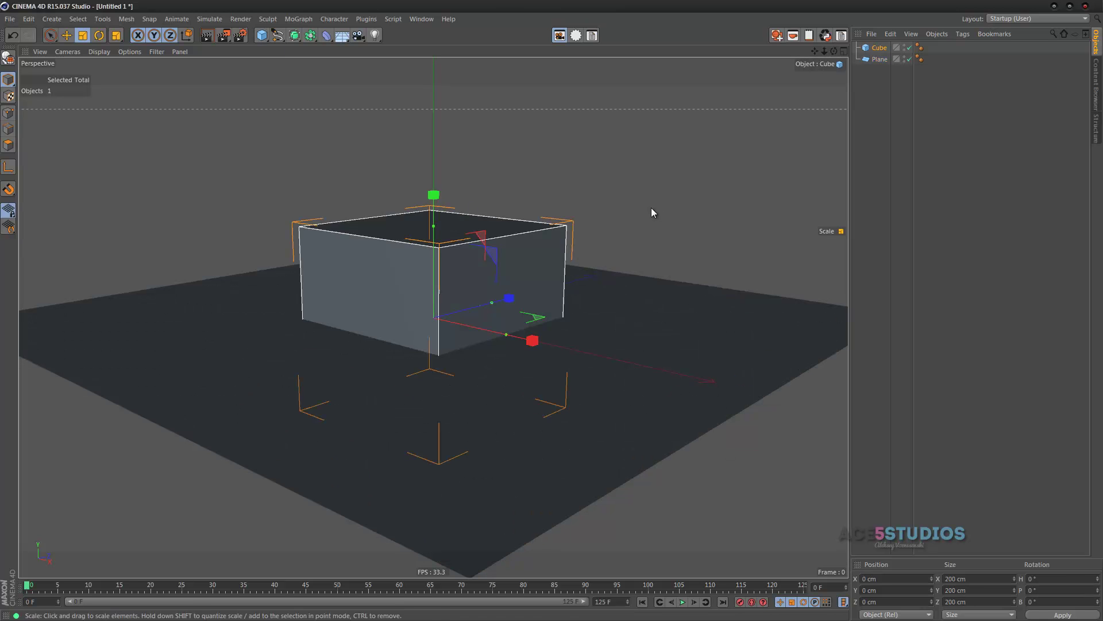
{"action": "left_click_drag", "start_coordinate": [653, 209], "coordinate": [438, 40]}
{"action": "key", "text": "e"}
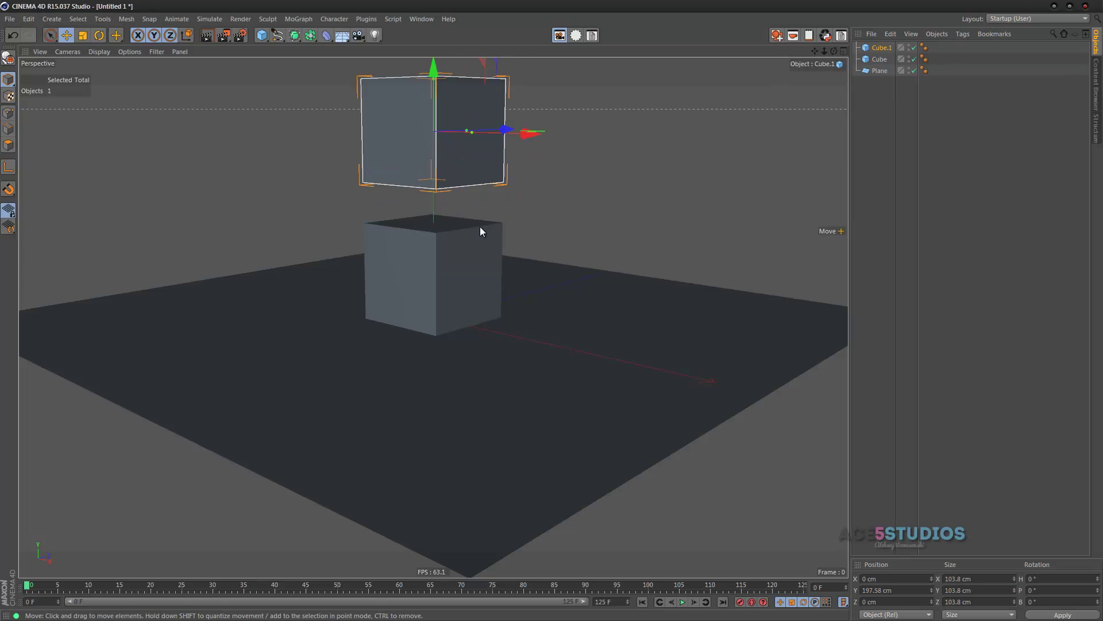
{"action": "left_click_drag", "start_coordinate": [480, 227], "coordinate": [467, 187], "text": "alt"}
{"action": "left_click_drag", "start_coordinate": [588, 129], "coordinate": [542, 128]}
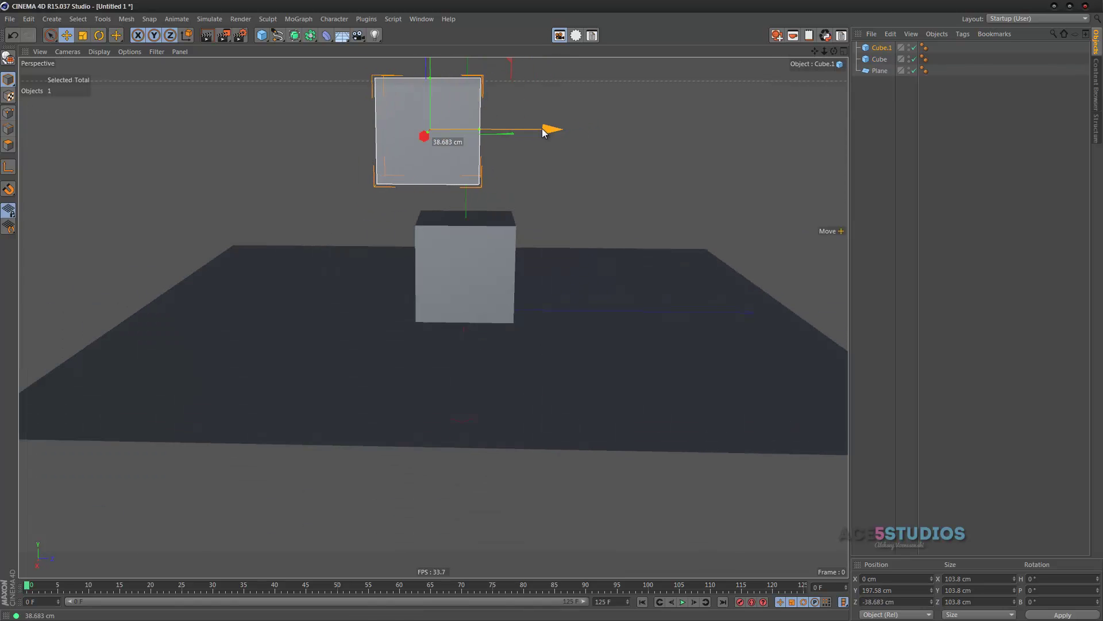
Raise both cubes together above the plane so their shared position is about 228 cm in Y.
{"action": "left_click", "coordinate": [465, 260], "text": "shift"}
{"action": "scroll", "coordinate": [509, 199], "scroll_direction": "down", "scroll_amount": 2}
{"action": "left_click_drag", "start_coordinate": [465, 123], "coordinate": [465, 55]}
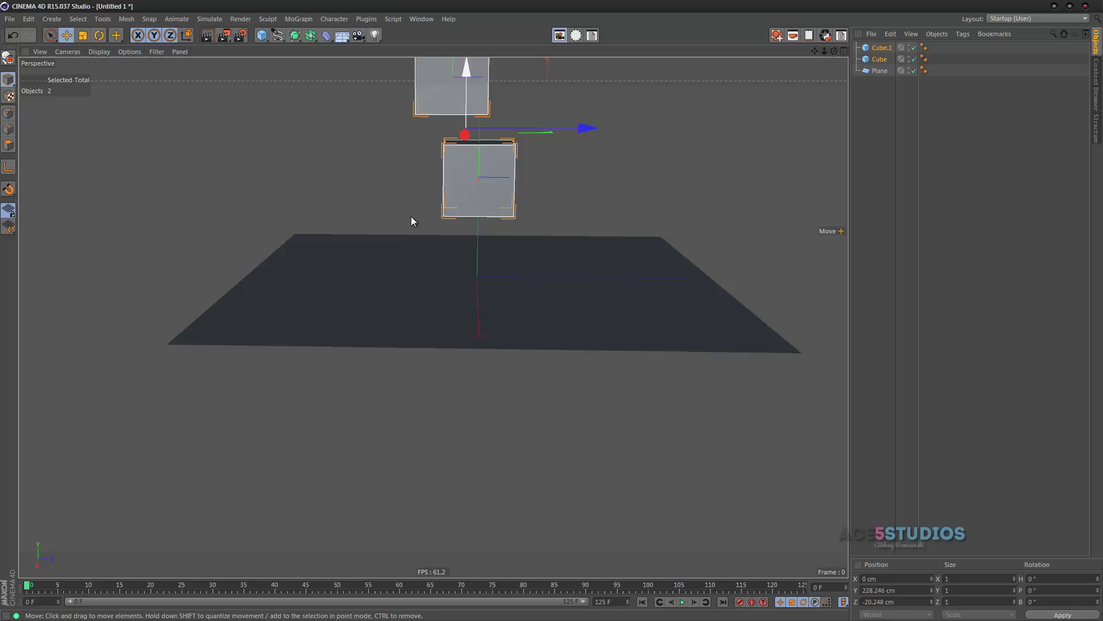
Scale the ground plane up to about 1666 cm in X and Z.
{"action": "left_click", "coordinate": [321, 253]}
{"action": "key", "text": "t"}
{"action": "left_click_drag", "start_coordinate": [223, 232], "coordinate": [313, 234]}
{"action": "middle_click_drag", "start_coordinate": [322, 219], "coordinate": [312, 236], "text": "alt"}
{"action": "left_click_drag", "start_coordinate": [303, 247], "coordinate": [340, 246], "text": "alt"}
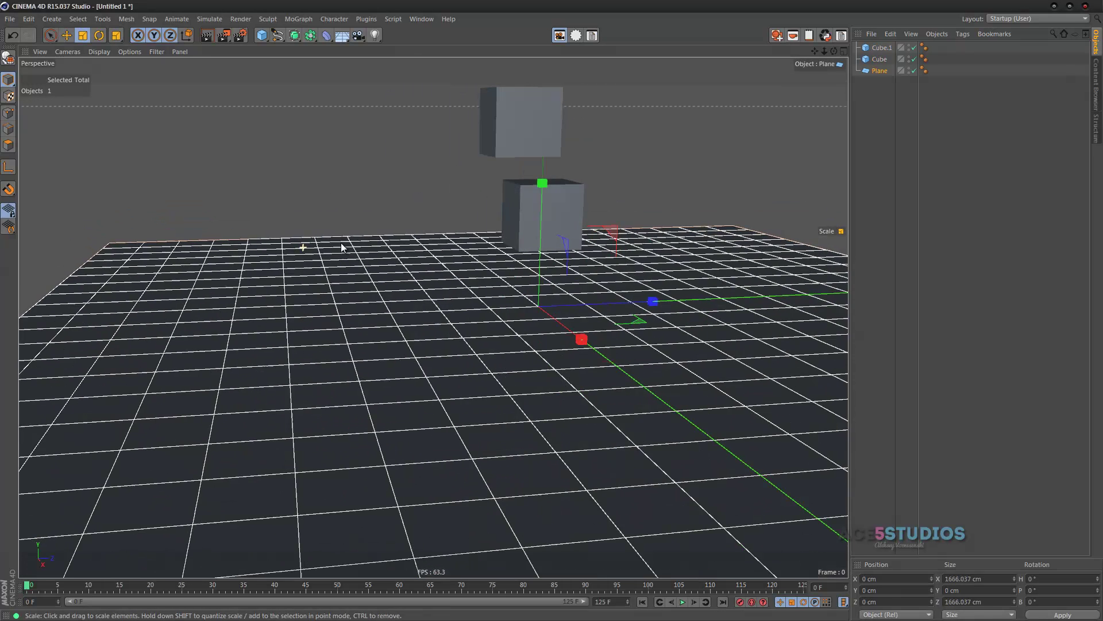
Assign a Rigid Body simulation tag to both cubes.
{"action": "middle_click_drag", "start_coordinate": [647, 229], "coordinate": [546, 278], "text": "alt"}
{"action": "left_click", "coordinate": [645, 146]}
{"action": "left_click", "coordinate": [882, 58]}
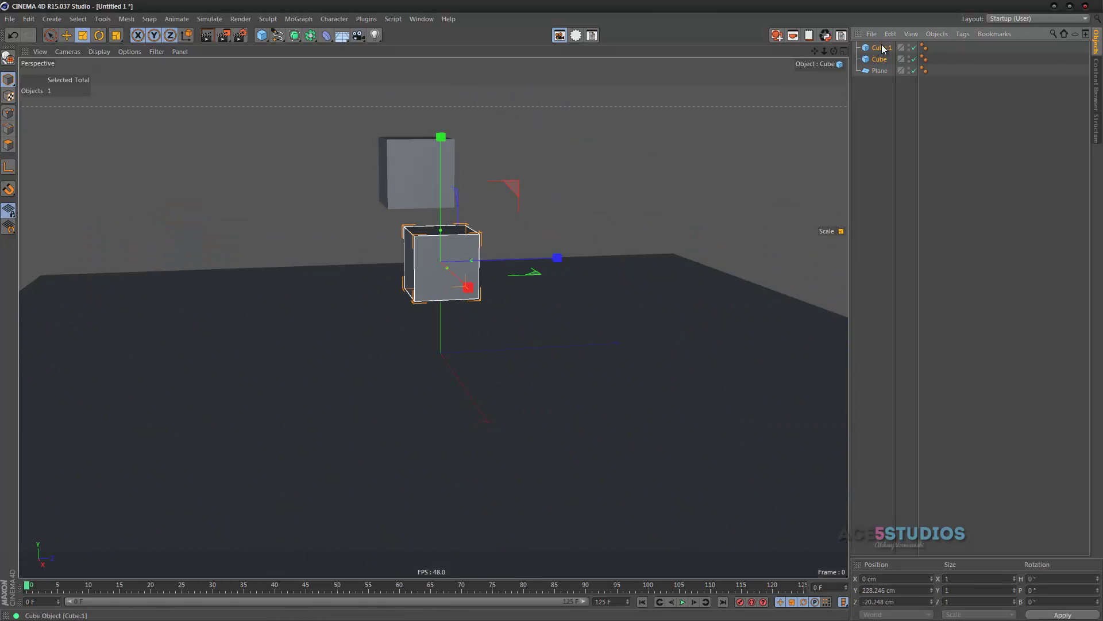
{"action": "left_click", "coordinate": [882, 46], "text": "shift"}
{"action": "right_click", "coordinate": [883, 46]}
{"action": "mouse_move", "coordinate": [963, 155]}
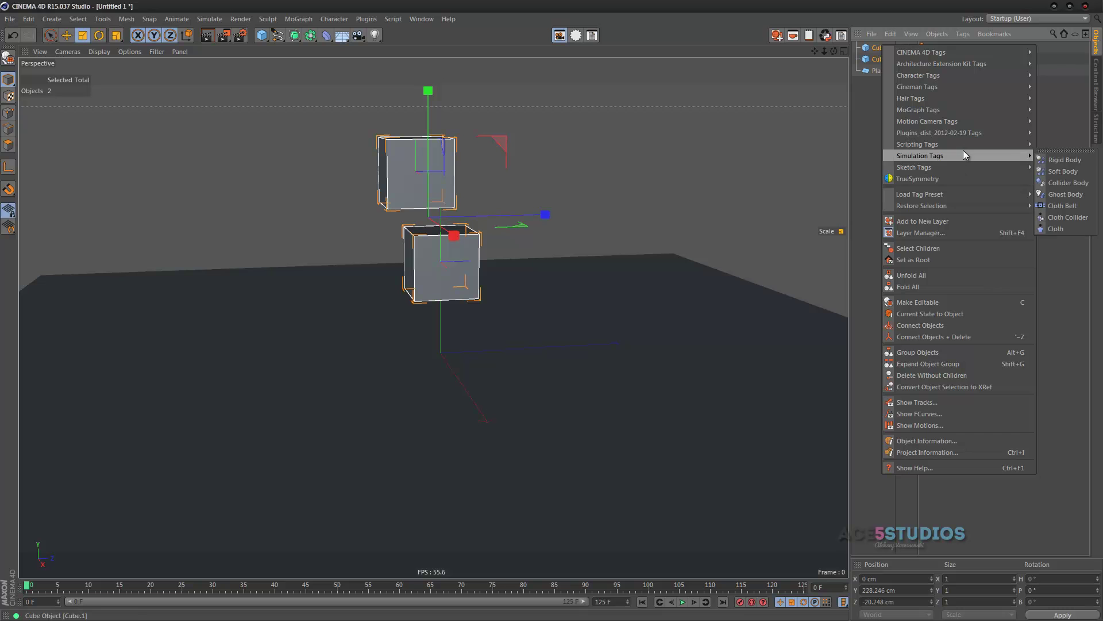
{"action": "left_click", "coordinate": [1078, 164]}
Assign a Collider Body simulation tag to the plane.
{"action": "left_click", "coordinate": [872, 68]}
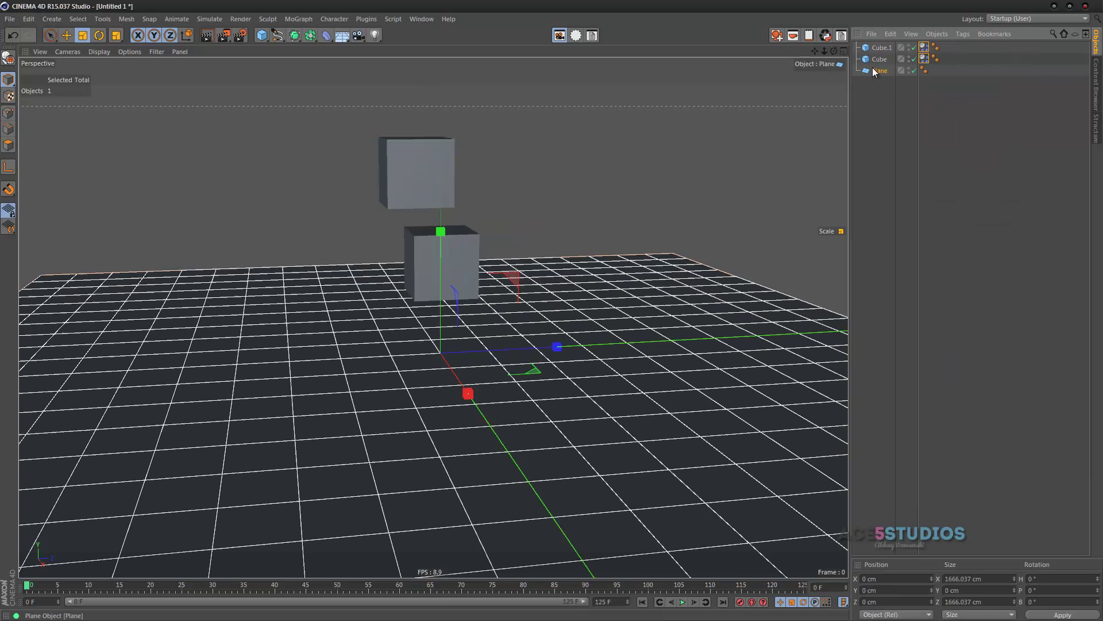
{"action": "right_click", "coordinate": [872, 68]}
{"action": "mouse_move", "coordinate": [974, 176]}
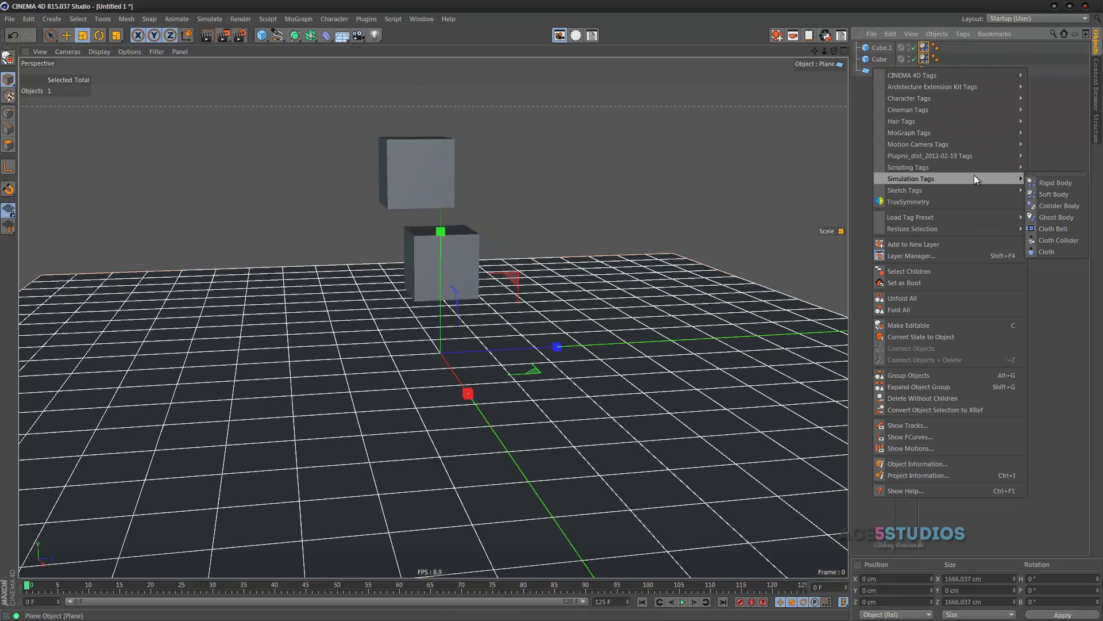
{"action": "left_click", "coordinate": [1067, 195]}
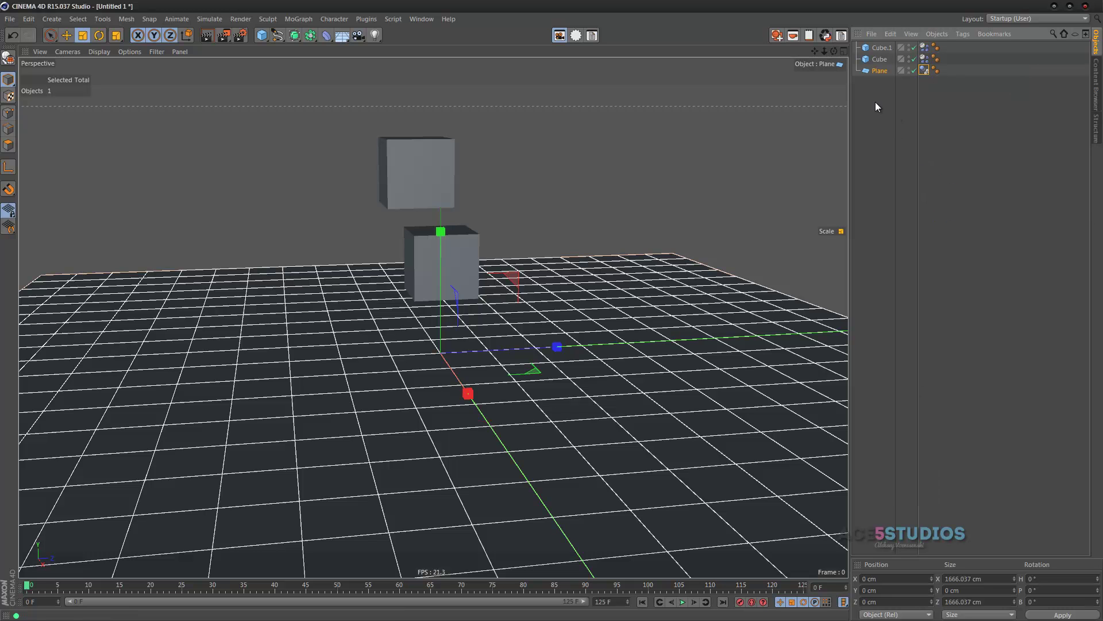
Play the simulation to preview the falling cubes, then return the timeline to frame 0.
{"action": "key", "text": "F8"}
{"action": "key", "text": "F8"}
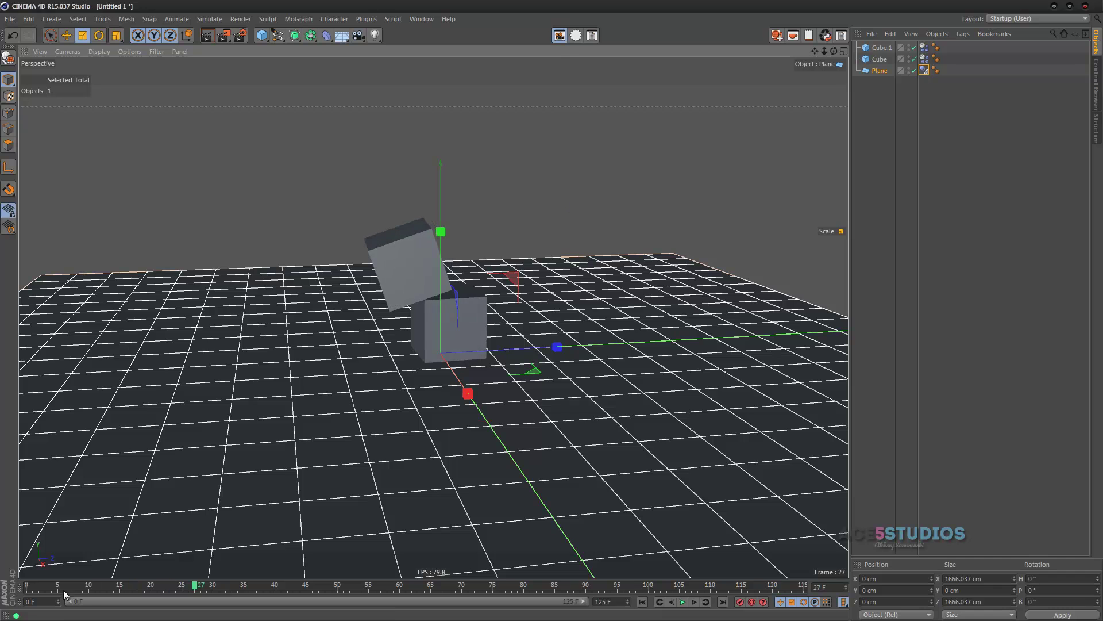
{"action": "left_click_drag", "start_coordinate": [66, 586], "coordinate": [0, 580]}
Set the segments of both cubes to 3 in X, Y and Z.
{"action": "left_click", "coordinate": [881, 47]}
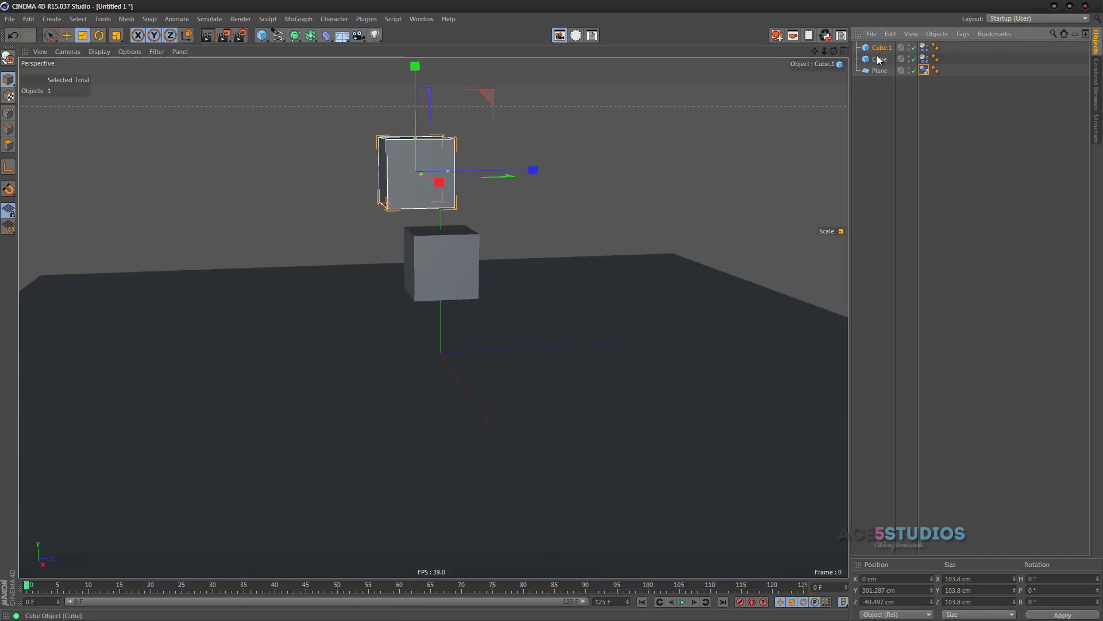
{"action": "left_click", "coordinate": [879, 59], "text": "ctrl"}
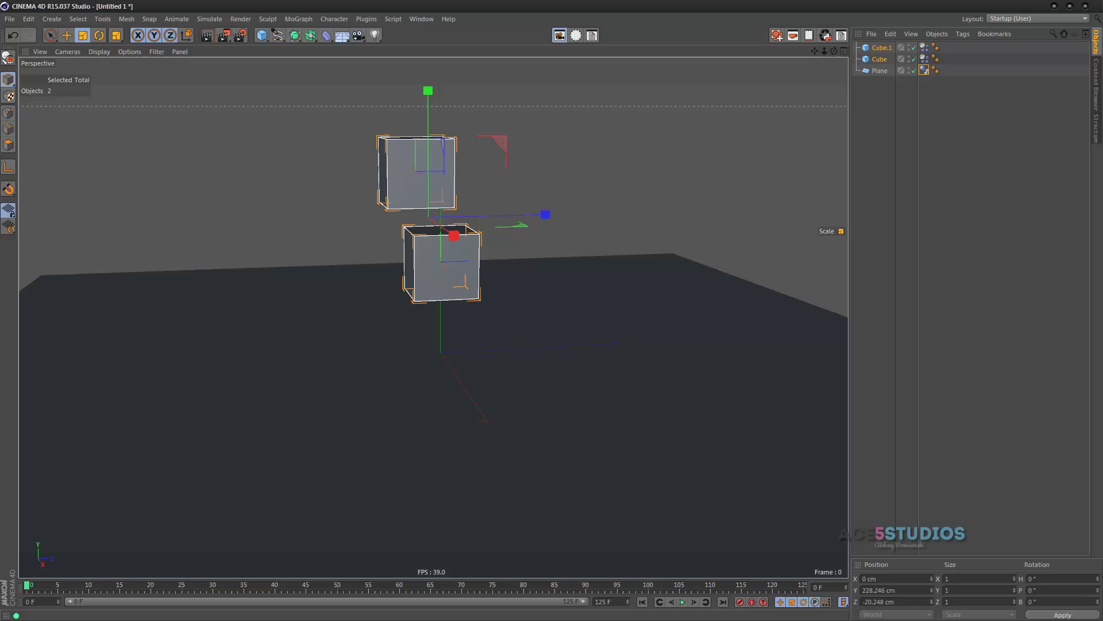
{"action": "left_click_drag", "start_coordinate": [1102, 22], "coordinate": [923, 88]}
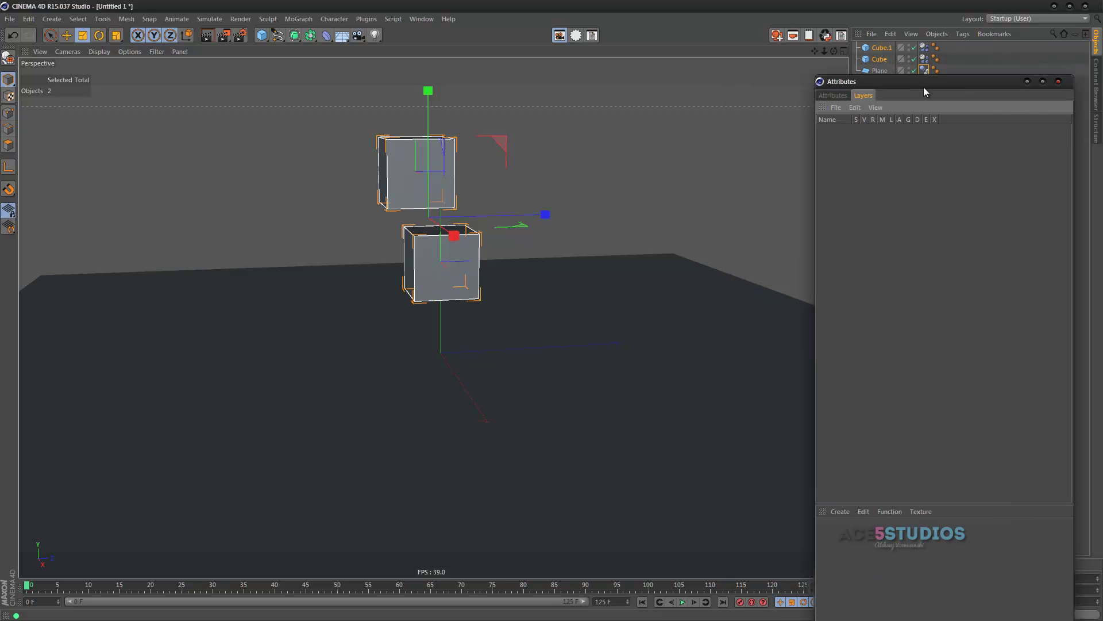
{"action": "left_click", "coordinate": [838, 96]}
{"action": "left_click", "coordinate": [951, 159]}
{"action": "scroll", "coordinate": [950, 159], "scroll_direction": "up", "scroll_amount": 2}
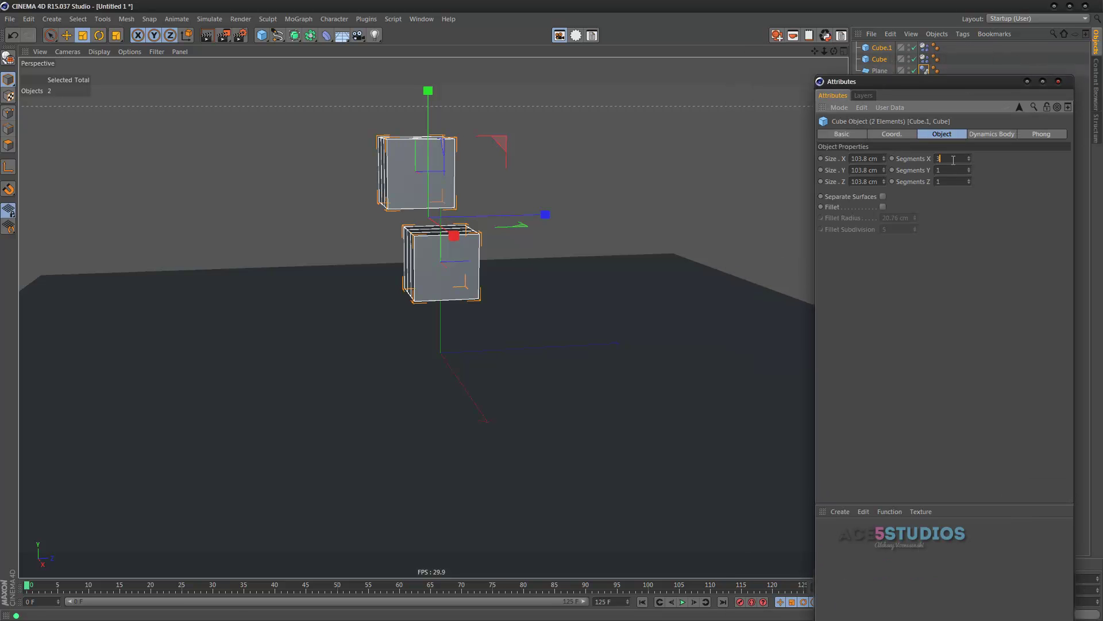
{"action": "left_click", "coordinate": [951, 170]}
{"action": "scroll", "coordinate": [951, 169], "scroll_direction": "up", "scroll_amount": 2}
{"action": "scroll", "coordinate": [951, 181], "scroll_direction": "up", "scroll_amount": 2}
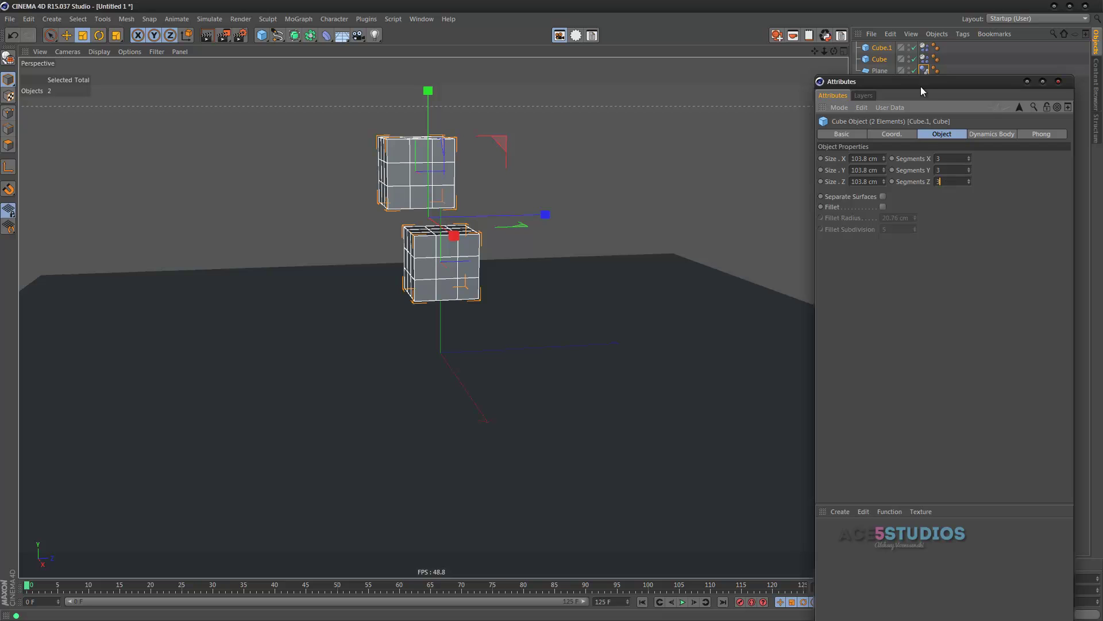
Dock the floating Attributes manager between the object list and the coordinates, and enlarge its area.
{"action": "left_click_drag", "start_coordinate": [934, 84], "coordinate": [1102, 149]}
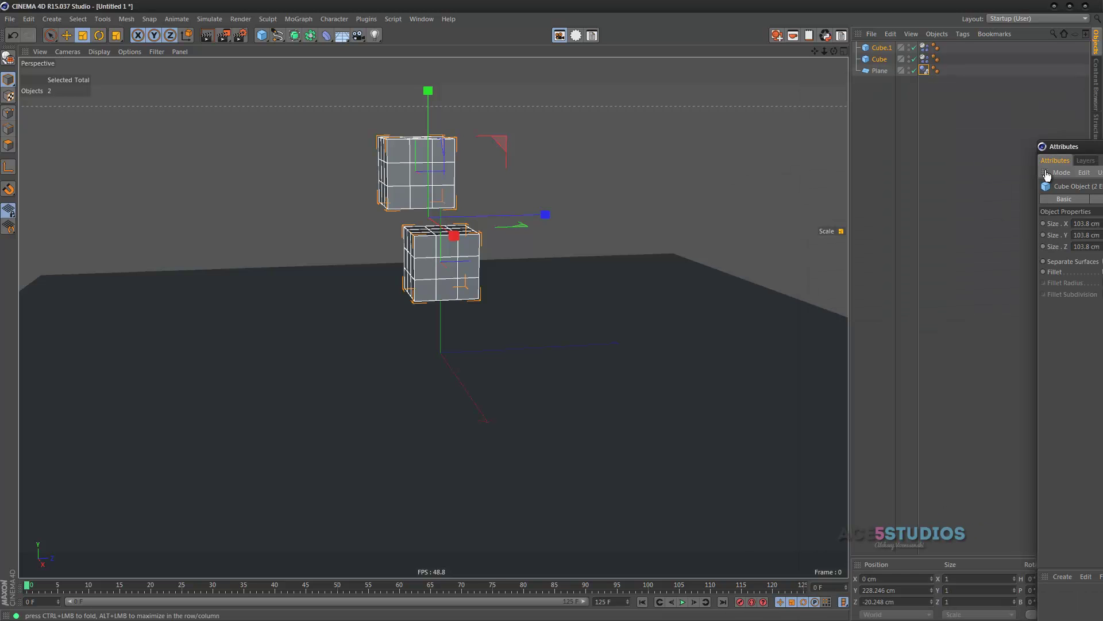
{"action": "left_click_drag", "start_coordinate": [1045, 173], "coordinate": [940, 520]}
{"action": "left_click_drag", "start_coordinate": [1079, 148], "coordinate": [1102, 149]}
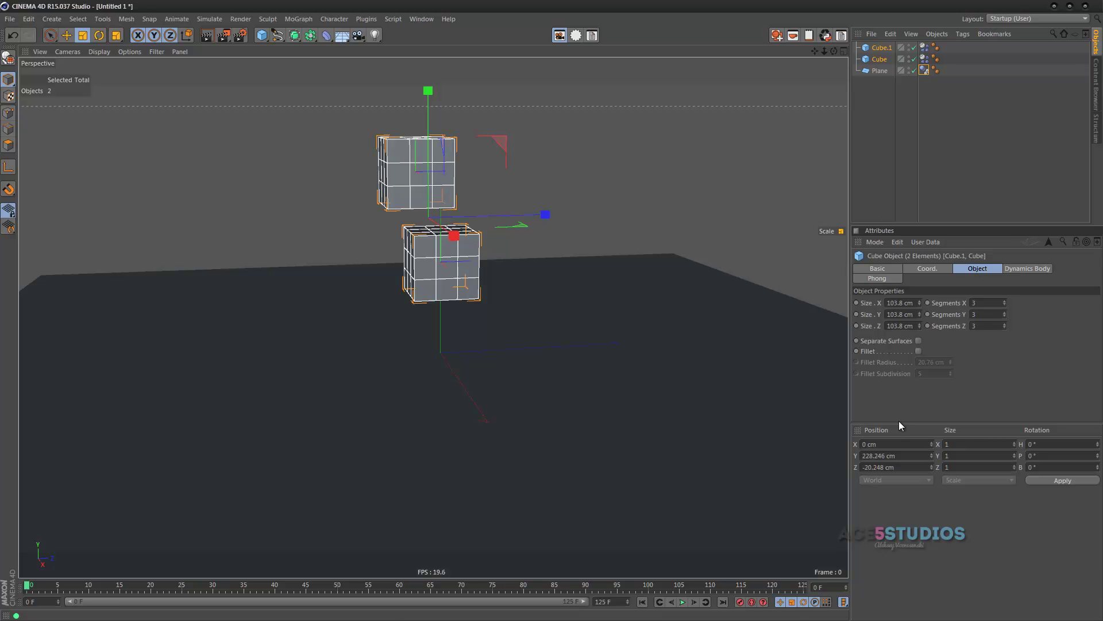
{"action": "left_click_drag", "start_coordinate": [899, 424], "coordinate": [898, 558]}
Replay the simulation with the segmented cubes and go back to the first frame.
{"action": "key", "text": "F8"}
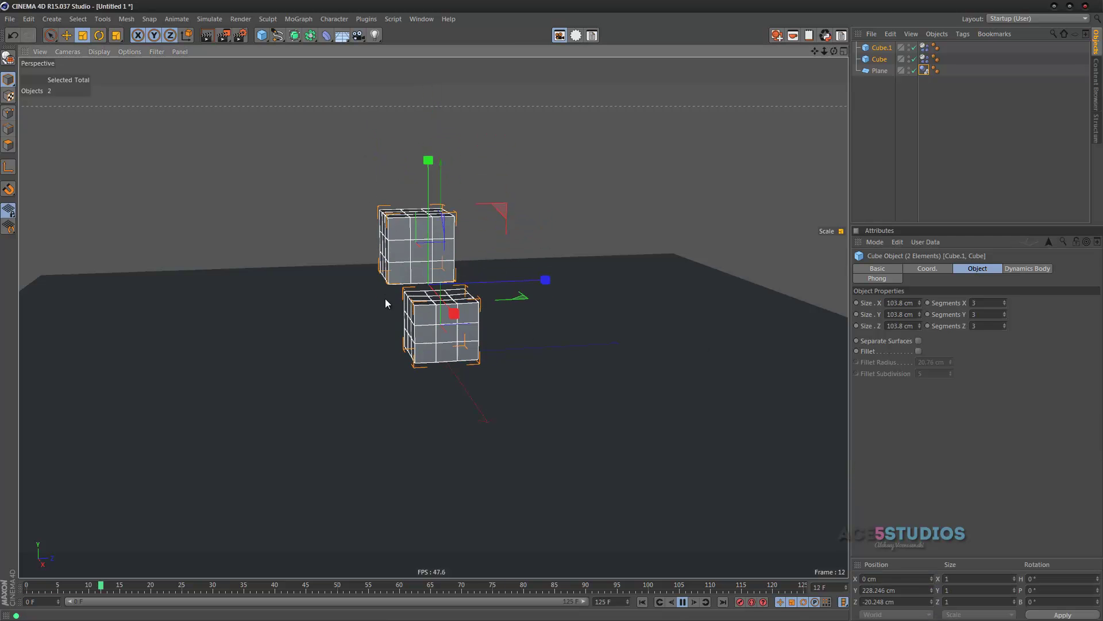
{"action": "key", "text": "F8"}
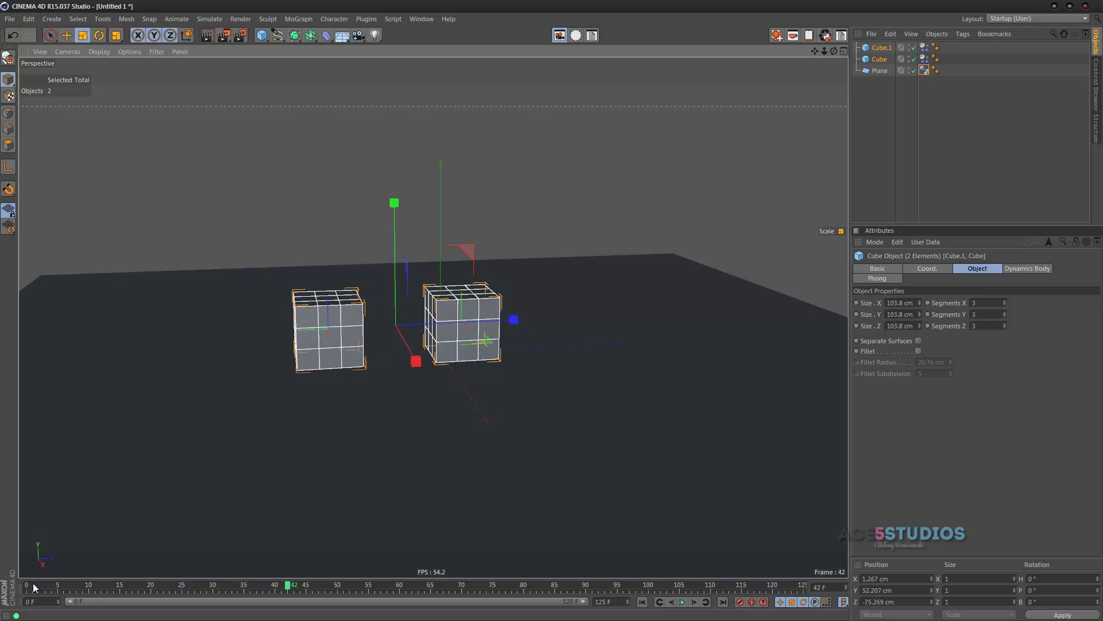
{"action": "key", "text": "shift+f"}
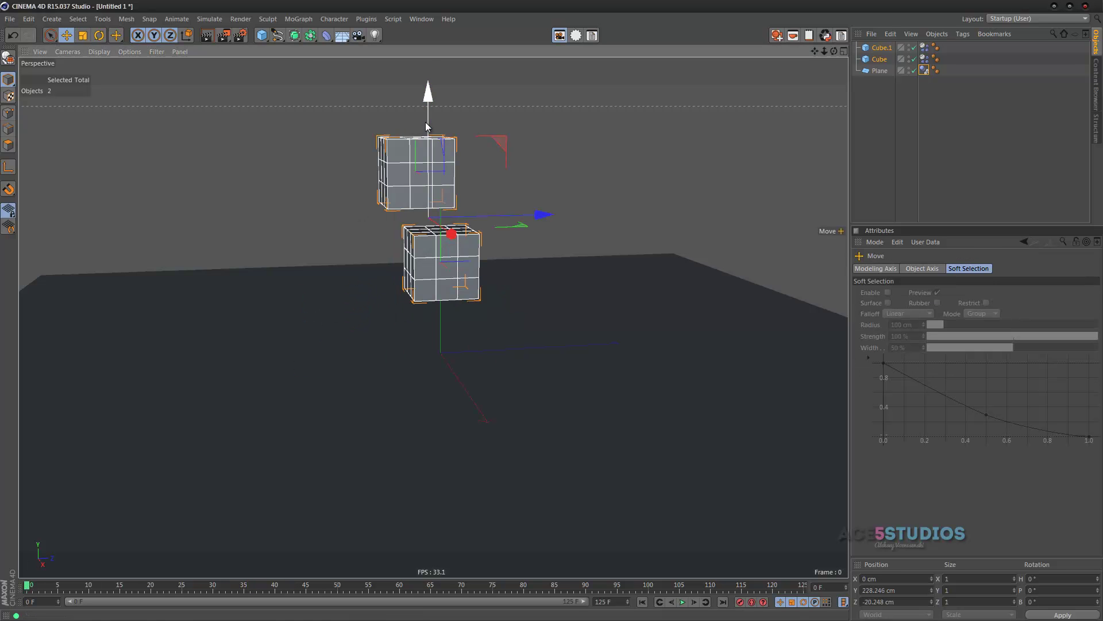
Deselect all objects and play the simulation for a moment to preview the falling cubes.
{"action": "key", "text": "r"}
{"action": "left_click", "coordinate": [877, 149]}
{"action": "key", "text": "F8"}
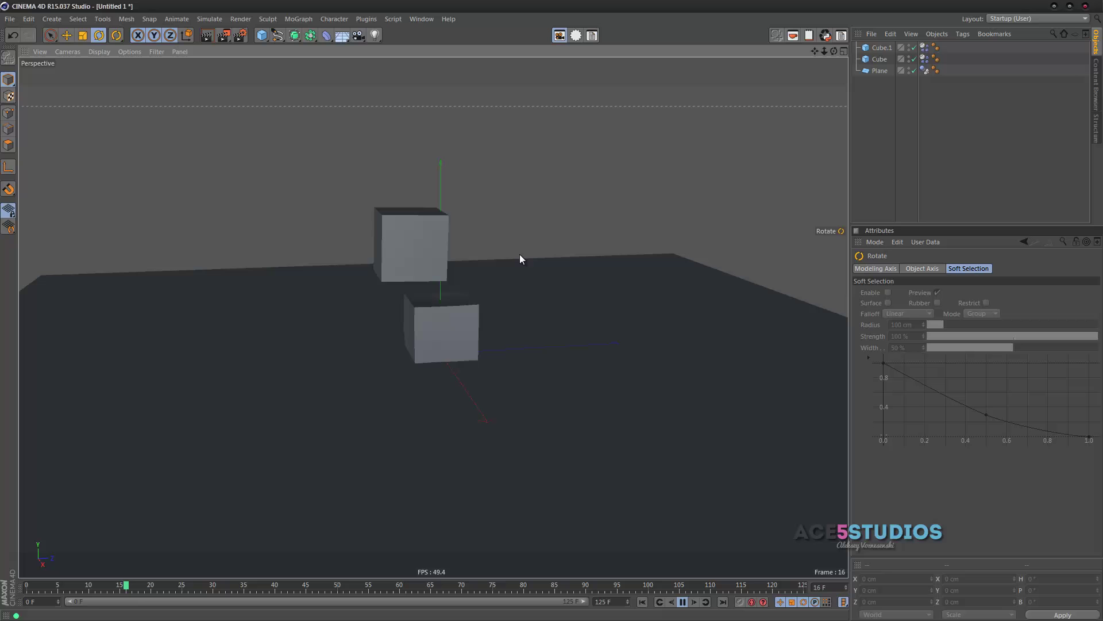
{"action": "key", "text": "F8"}
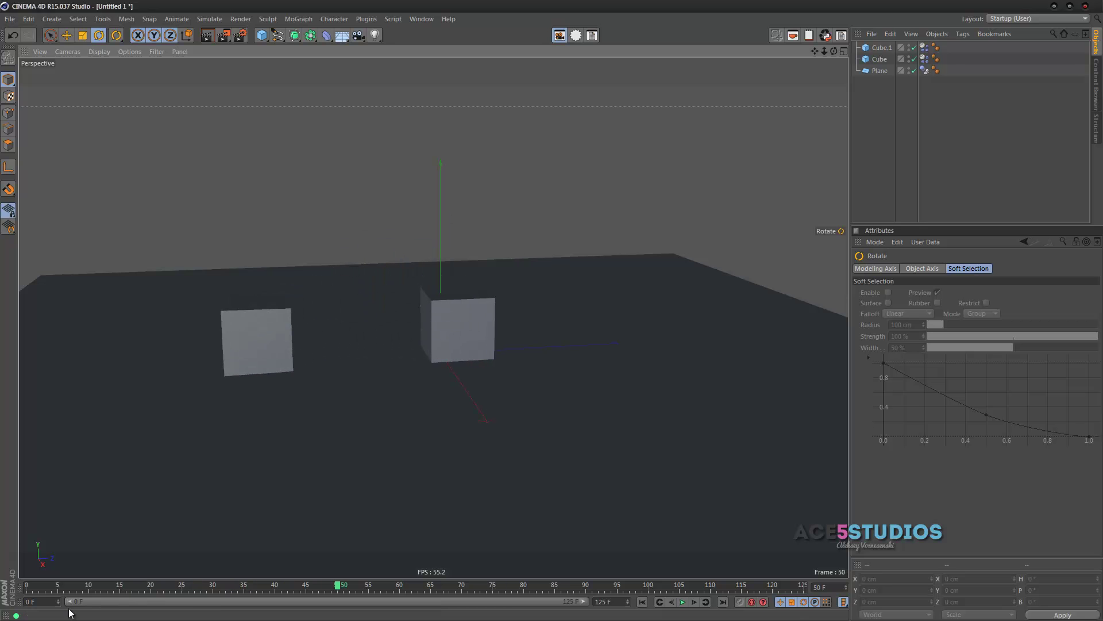
Display the viewport as shaded with polygon lines and replay the simulation from frame 0.
{"action": "left_click_drag", "start_coordinate": [377, 341], "coordinate": [411, 360], "text": "alt"}
{"action": "key", "text": "n"}
{"action": "key", "text": "b"}
{"action": "left_click_drag", "start_coordinate": [104, 585], "coordinate": [27, 584]}
{"action": "key", "text": "F8"}
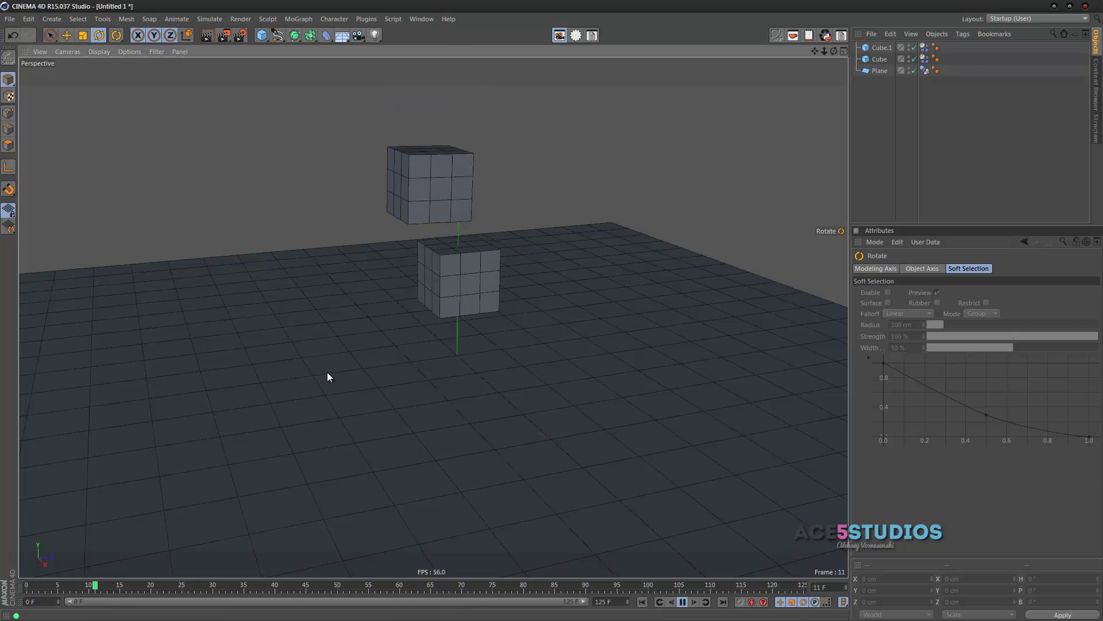
{"action": "key", "text": "F8"}
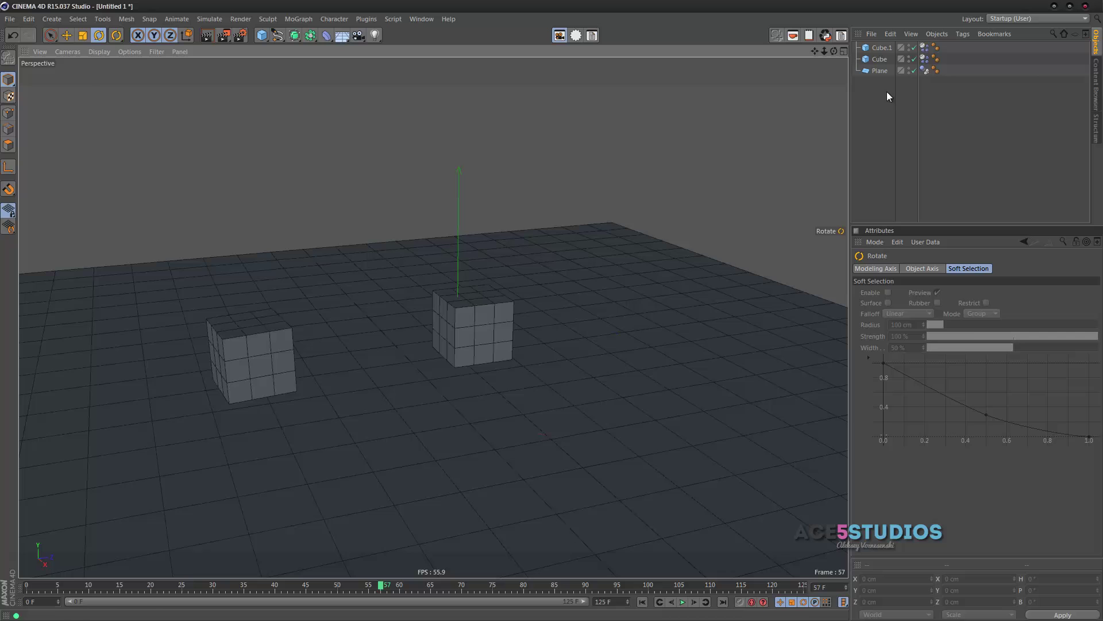
Bake all dynamics to the cache through the upper cube's Dynamics Body tag and scrub the timeline to frame 18.
{"action": "left_click_drag", "start_coordinate": [887, 92], "coordinate": [868, 51]}
{"action": "right_click", "coordinate": [869, 57]}
{"action": "mouse_move", "coordinate": [885, 63]}
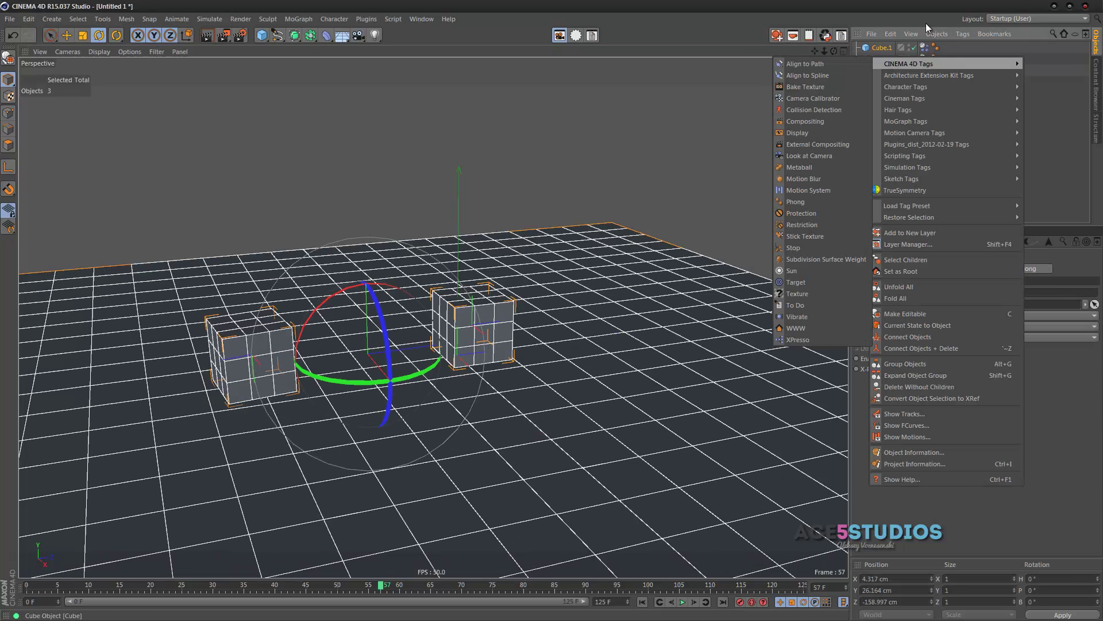
{"action": "left_click", "coordinate": [924, 47]}
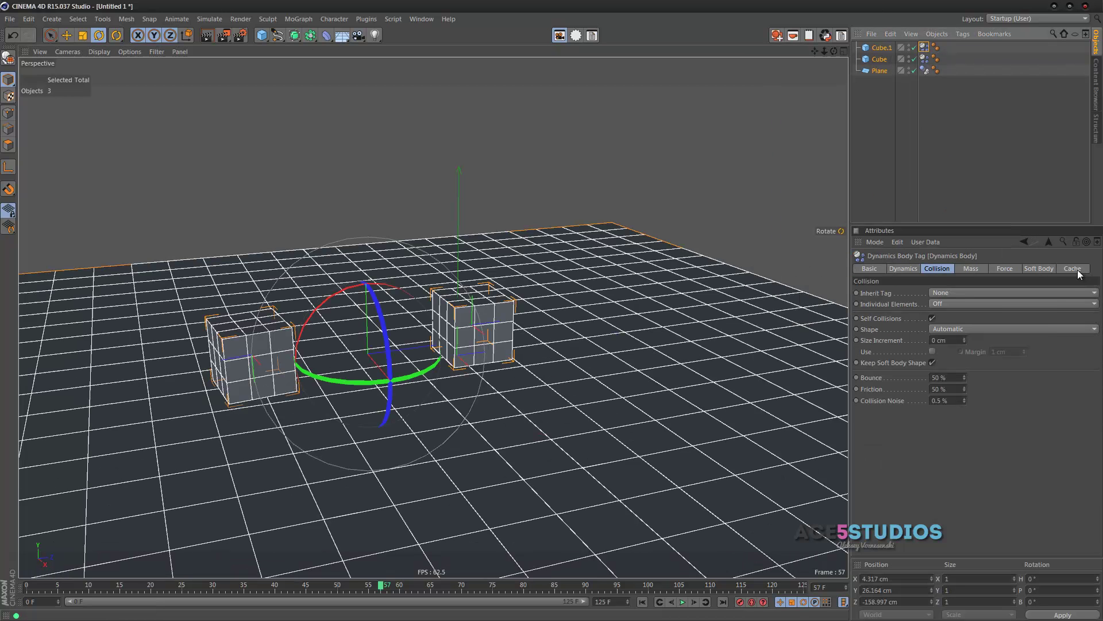
{"action": "left_click", "coordinate": [1073, 269]}
{"action": "left_click", "coordinate": [981, 312]}
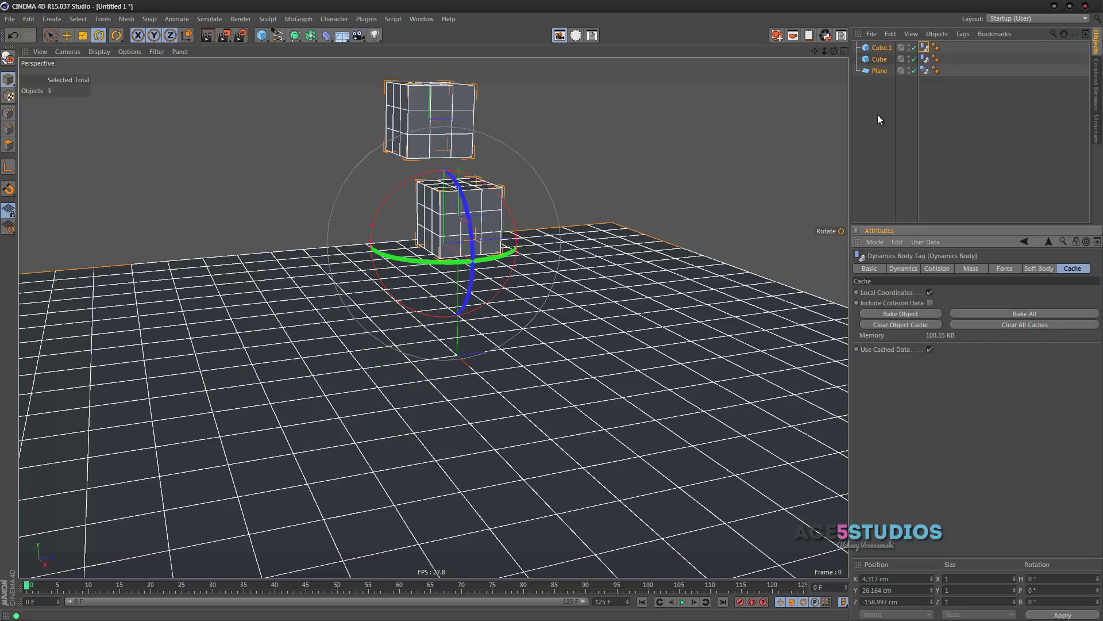
{"action": "left_click", "coordinate": [874, 150]}
{"action": "left_click_drag", "start_coordinate": [29, 585], "coordinate": [139, 568]}
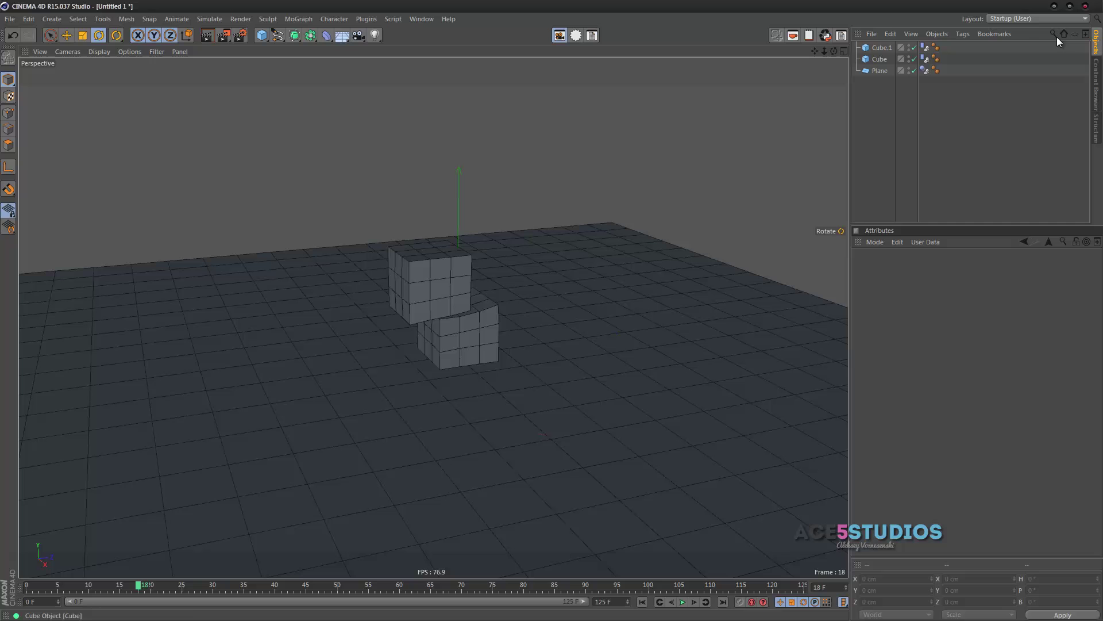
Try copying both baked cubes into a new empty project and frame them in its view.
{"action": "left_click_drag", "start_coordinate": [887, 98], "coordinate": [870, 6]}
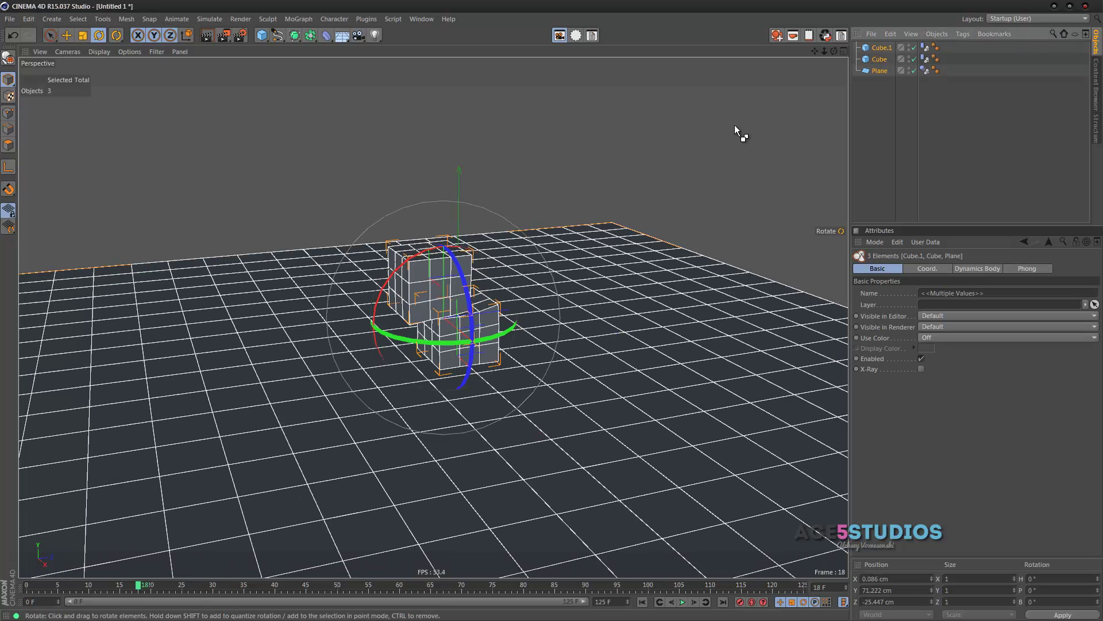
{"action": "left_click", "coordinate": [894, 96]}
{"action": "left_click", "coordinate": [881, 58]}
{"action": "left_click", "coordinate": [880, 49], "text": "shift"}
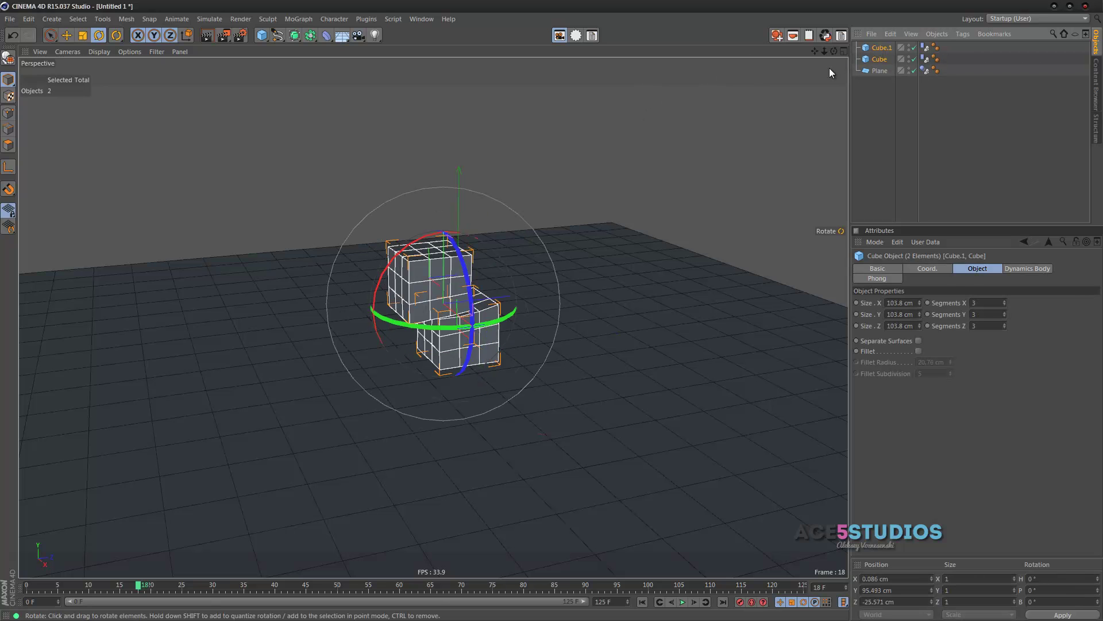
{"action": "key", "text": "ctrl+n"}
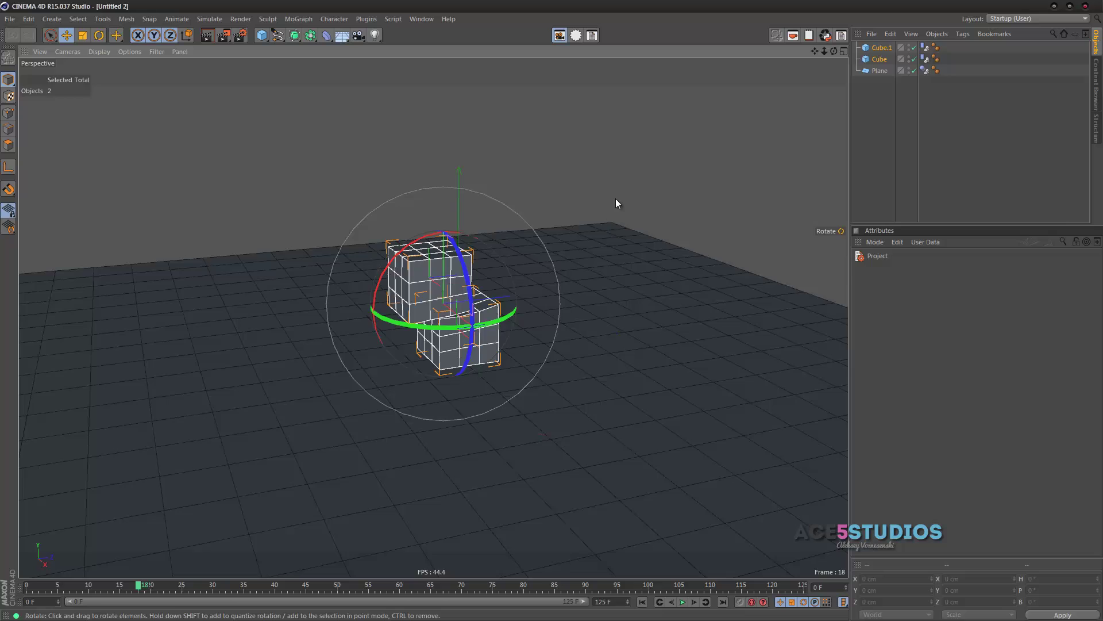
{"action": "key", "text": "ctrl+v"}
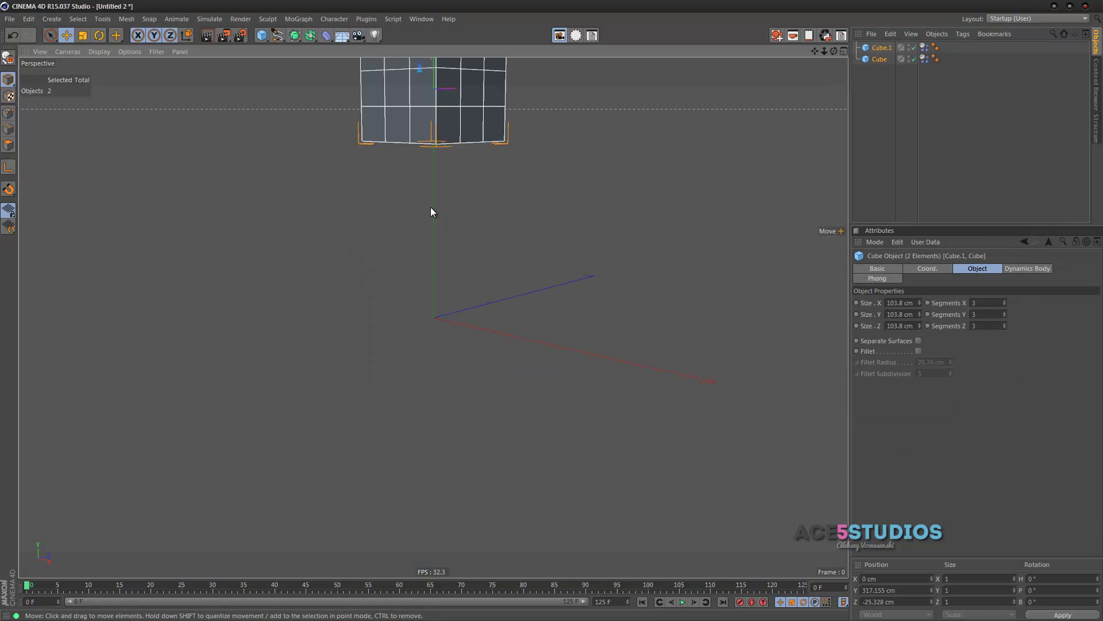
{"action": "key", "text": "o"}
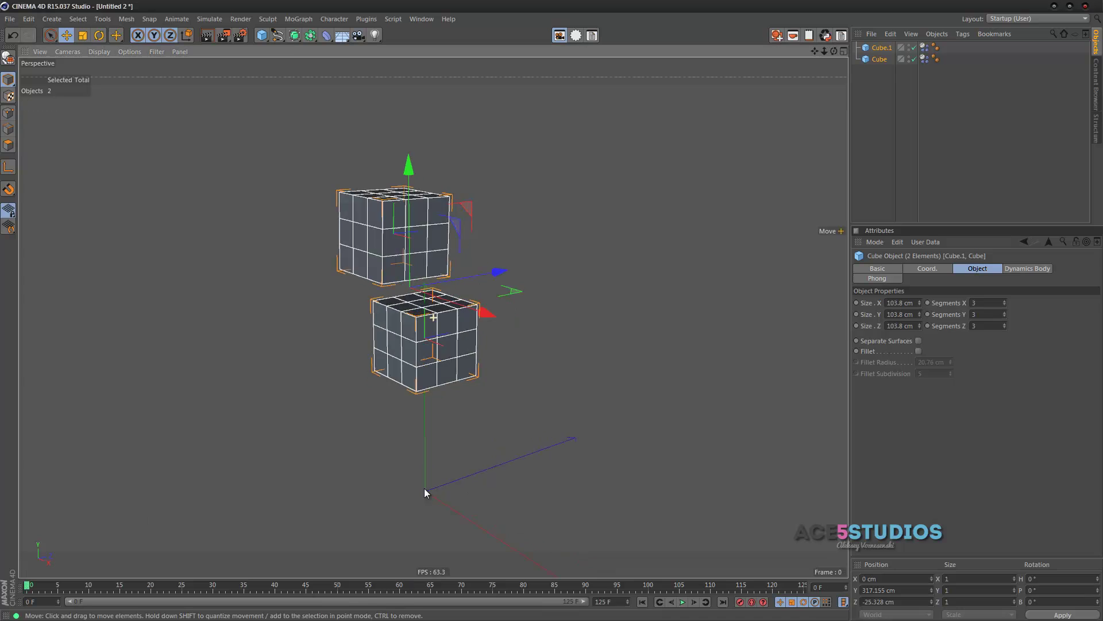
{"action": "left_click_drag", "start_coordinate": [424, 492], "coordinate": [347, 469], "text": "alt"}
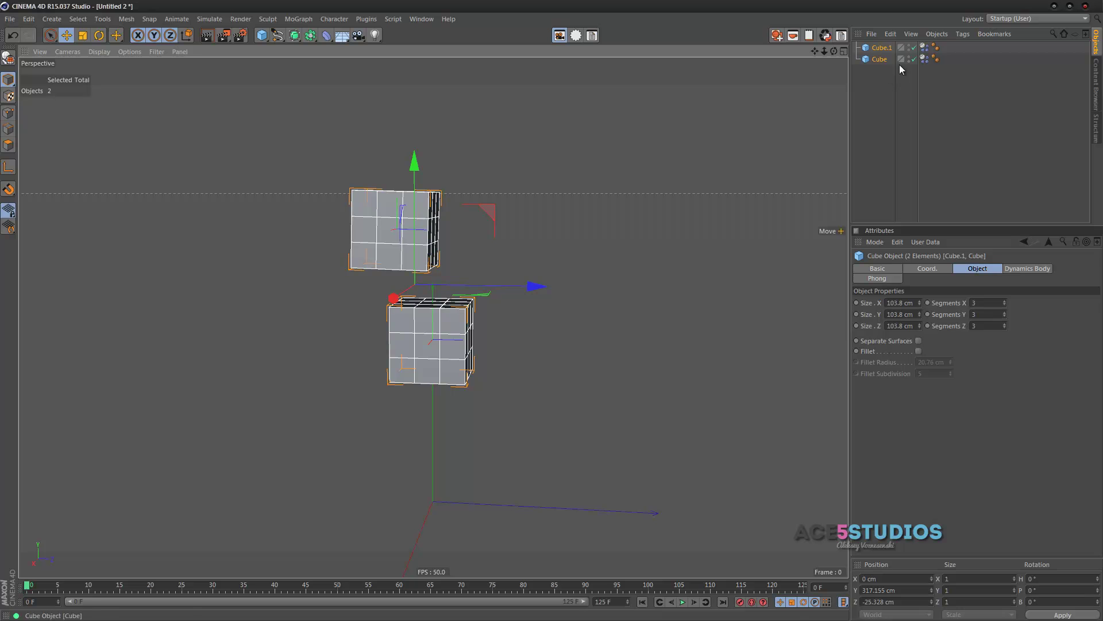
{"action": "key", "text": "Delete"}
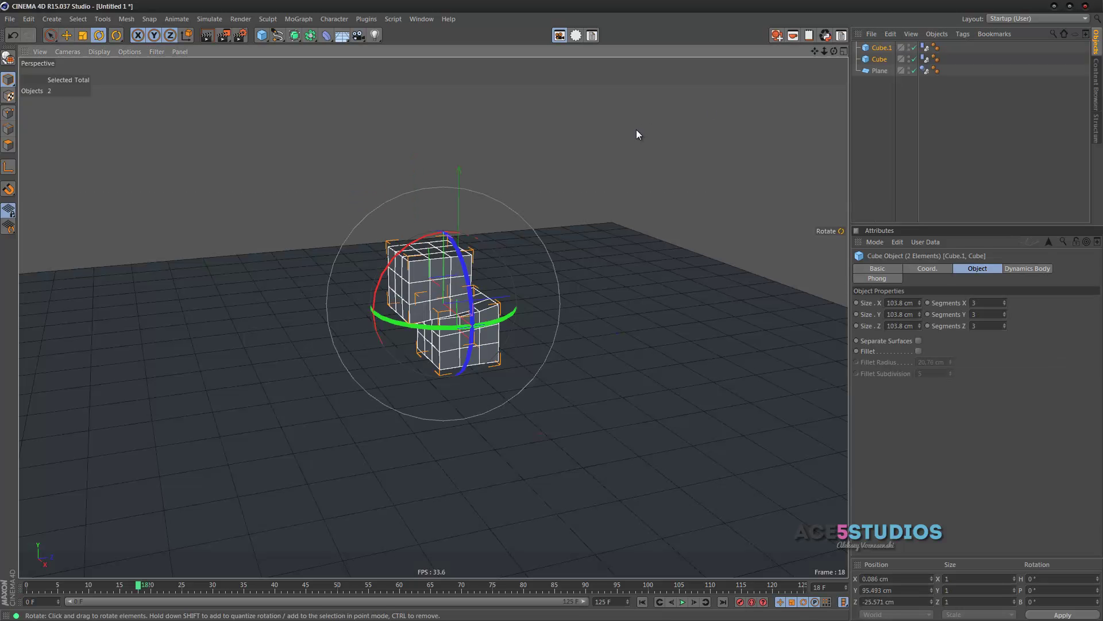
Return to frame 0 and start an Alembic export of the scene, choosing the chronosculpr folder as destination.
{"action": "left_click_drag", "start_coordinate": [35, 584], "coordinate": [1, 583]}
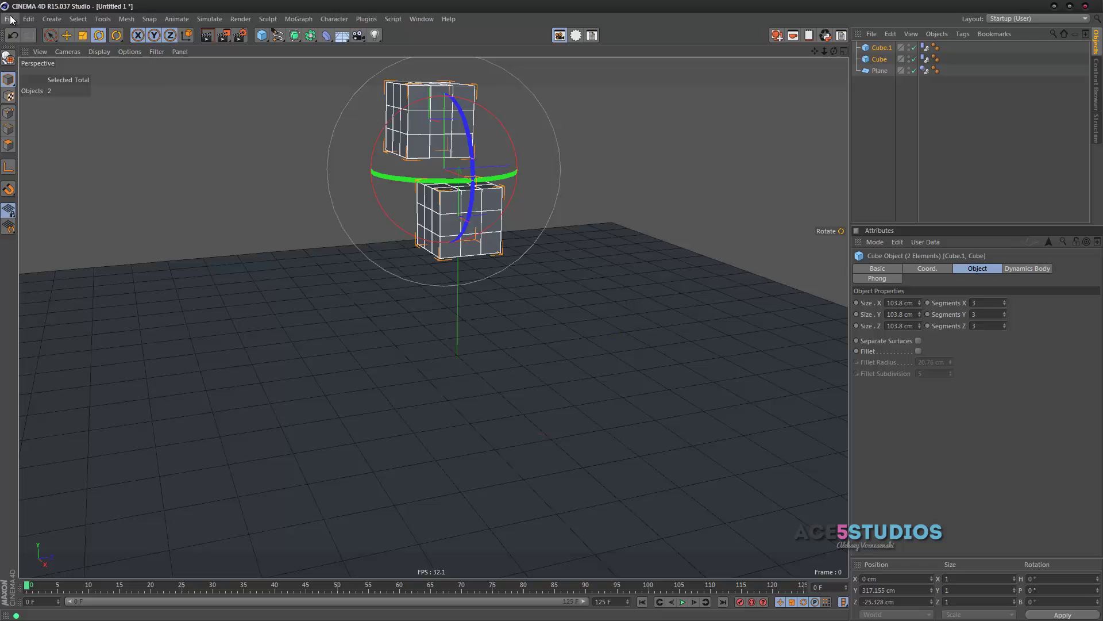
{"action": "left_click", "coordinate": [10, 19]}
{"action": "mouse_move", "coordinate": [98, 205]}
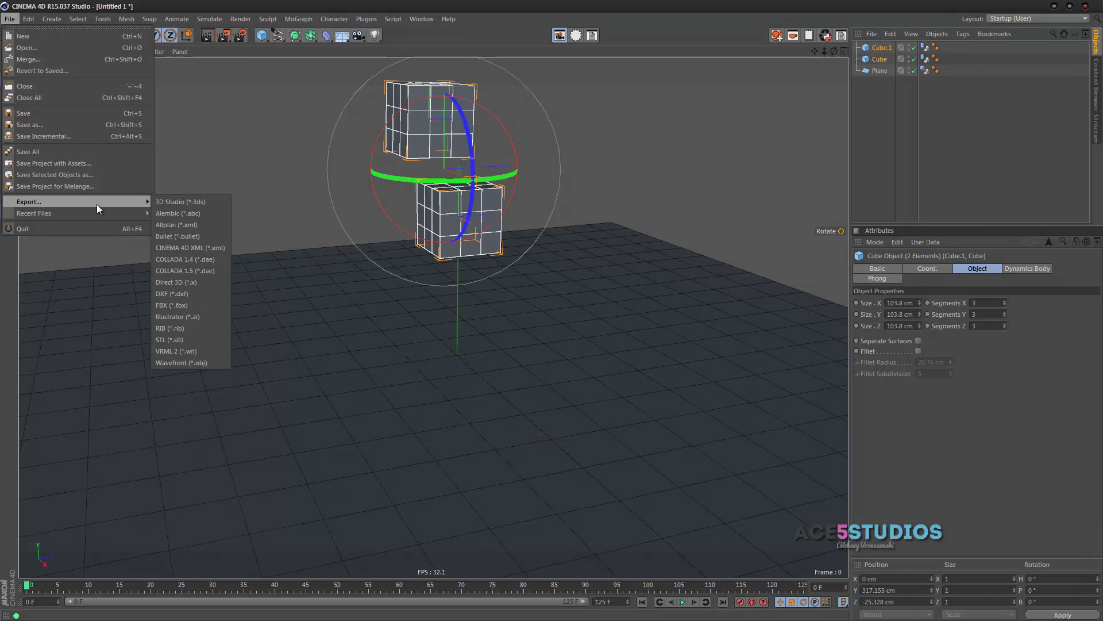
{"action": "left_click", "coordinate": [185, 212]}
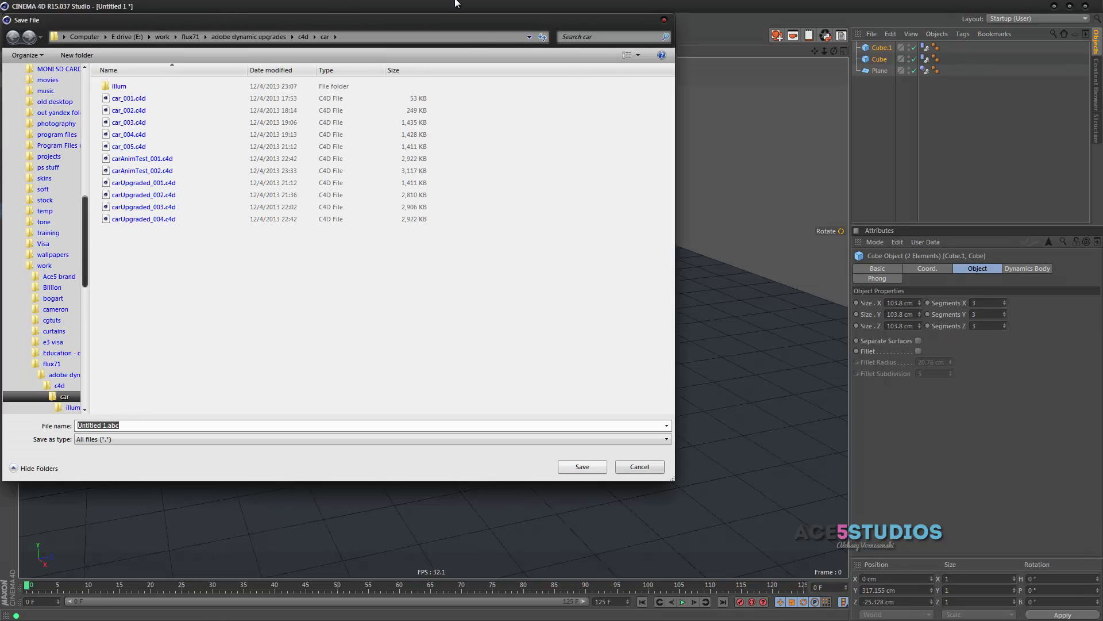
{"action": "left_click", "coordinate": [436, 36]}
{"action": "key", "text": "ctrl+v"}
{"action": "key", "text": "Return"}
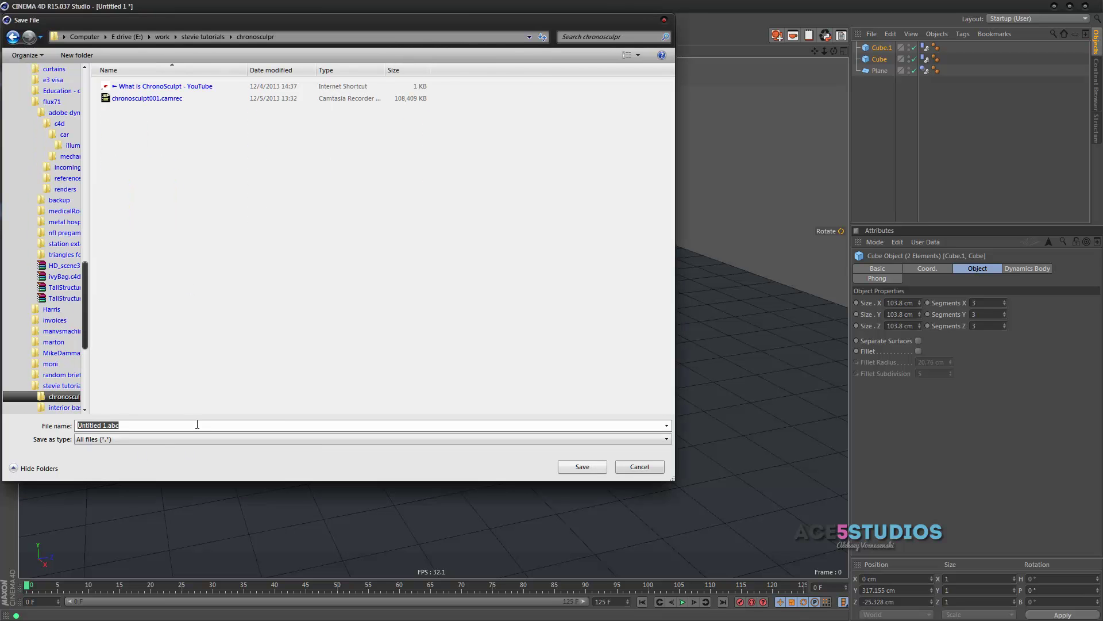
Save the Alembic export as cubes, accepting frames 0 to 90 and the default export settings.
{"action": "left_click", "coordinate": [197, 424]}
{"action": "type", "text": "cube"}
{"action": "key", "text": "Return"}
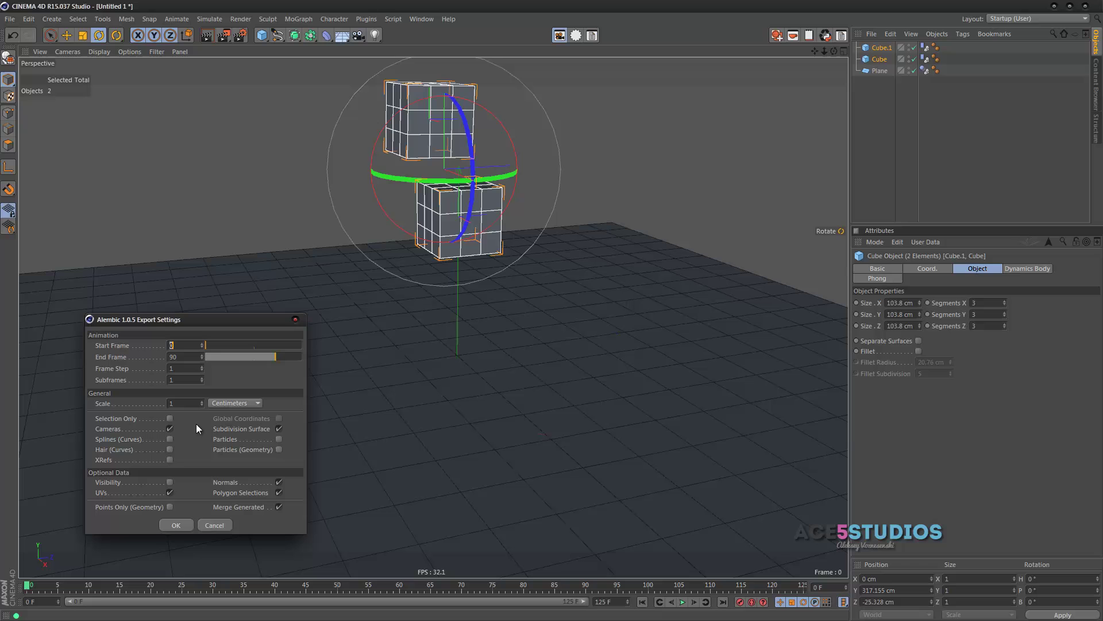
{"action": "left_click", "coordinate": [179, 525]}
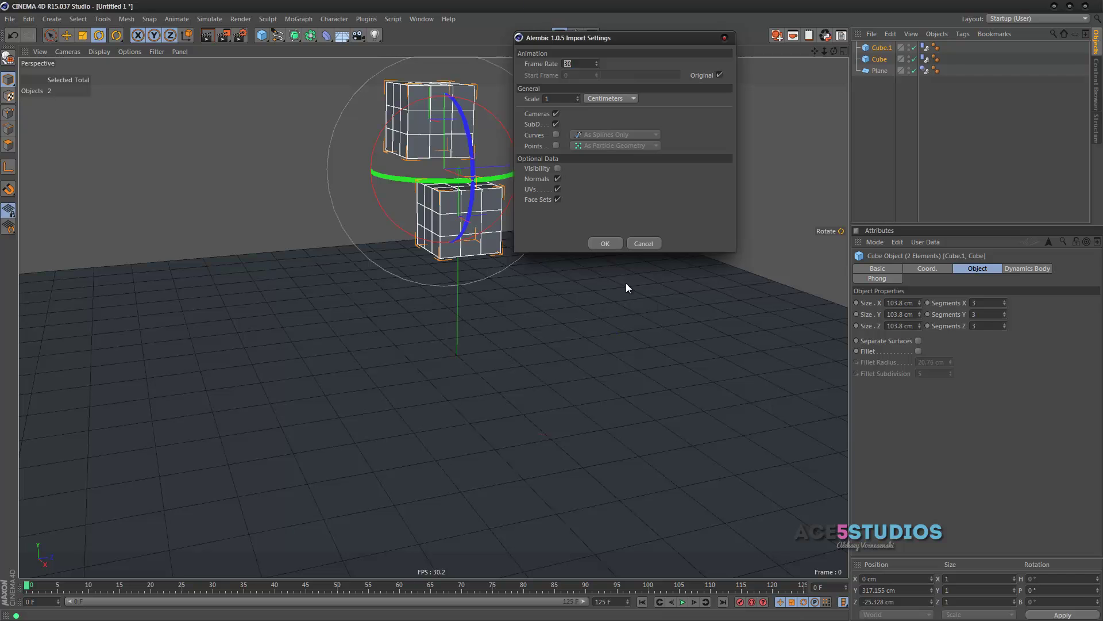
Import cubes.abc with the default Alembic settings at 30 fps and scrub its animation to frame 10.
{"action": "left_click", "coordinate": [611, 242]}
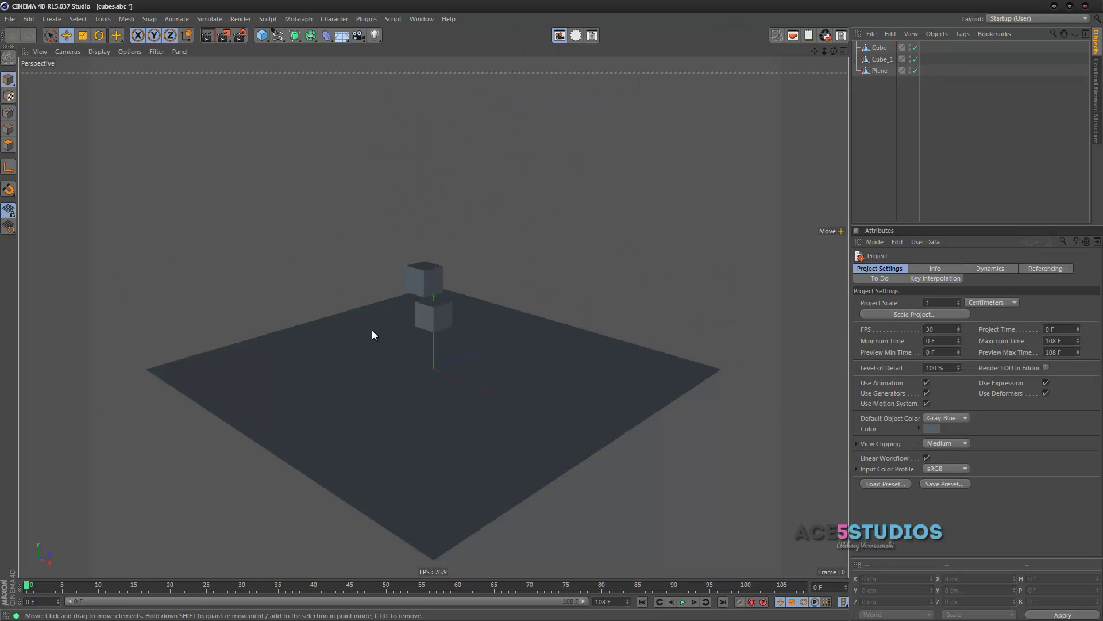
{"action": "right_click_drag", "start_coordinate": [371, 326], "coordinate": [595, 396], "text": "alt"}
{"action": "left_click_drag", "start_coordinate": [595, 395], "coordinate": [488, 368], "text": "alt"}
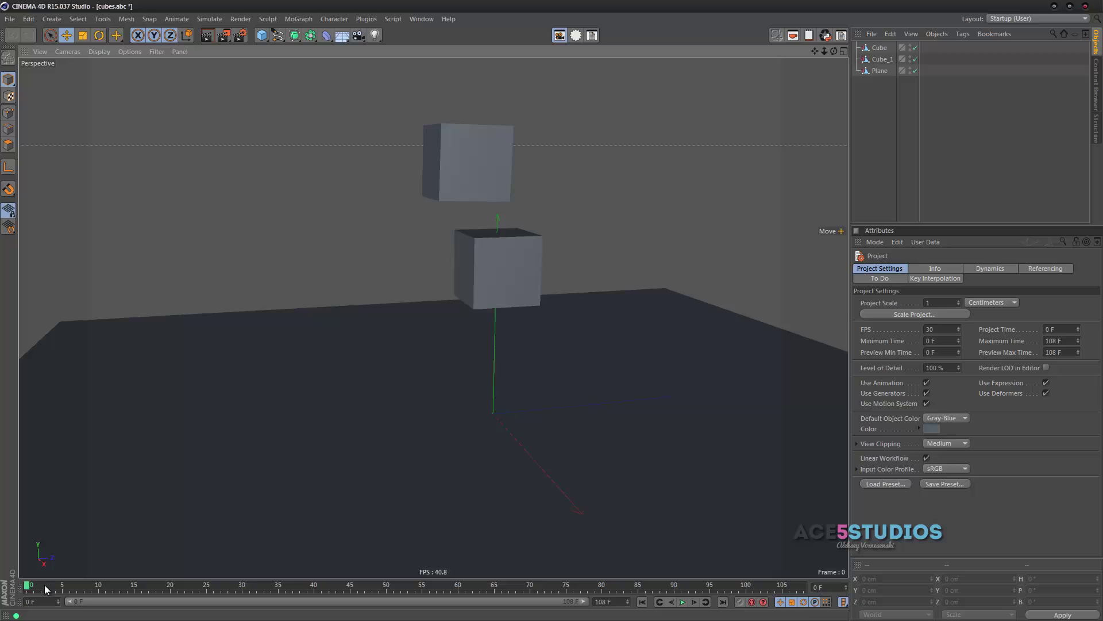
{"action": "left_click_drag", "start_coordinate": [45, 587], "coordinate": [98, 586]}
Delete the imported plane and return the timeline to frame 0.
{"action": "left_click", "coordinate": [468, 439]}
{"action": "key", "text": "Delete"}
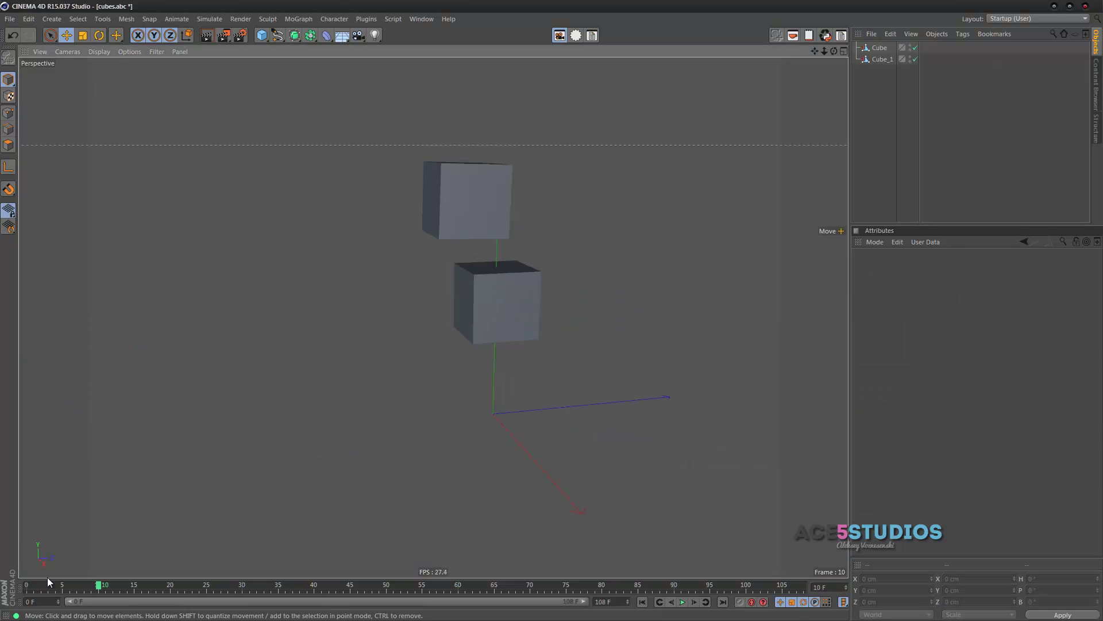
{"action": "mouse_move", "coordinate": [23, 598]}
{"action": "left_mouse_down"}
{"action": "mouse_move", "coordinate": [444, 607]}
{"action": "mouse_move", "coordinate": [27, 587]}
{"action": "left_mouse_up"}
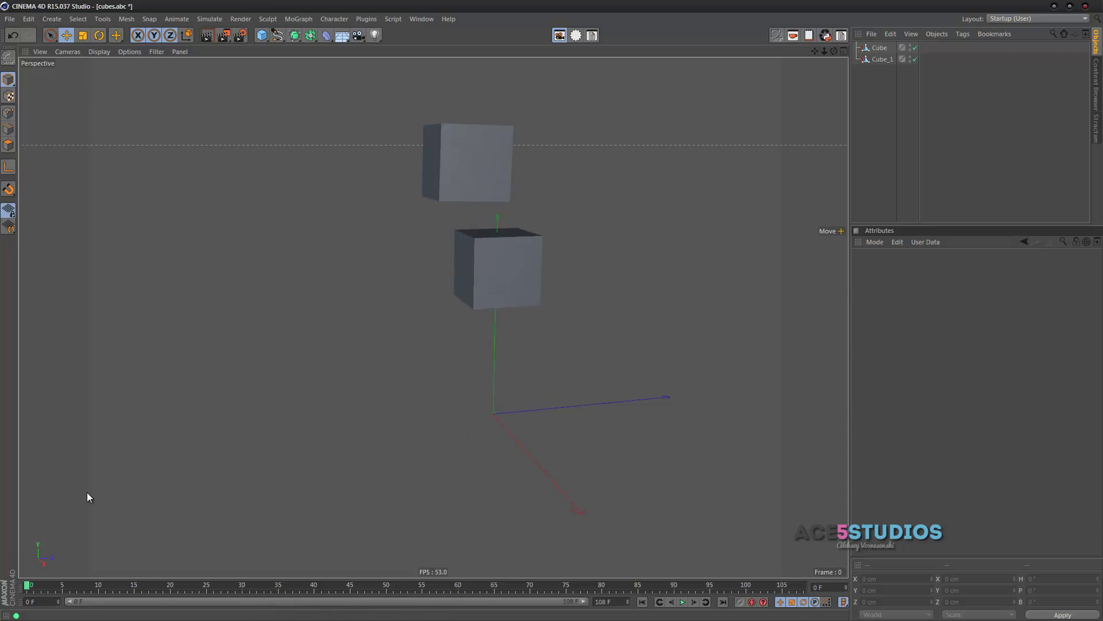
Copy both imported Alembic cubes and paste them into the Untitled 1 project.
{"action": "left_click_drag", "start_coordinate": [897, 80], "coordinate": [875, 25]}
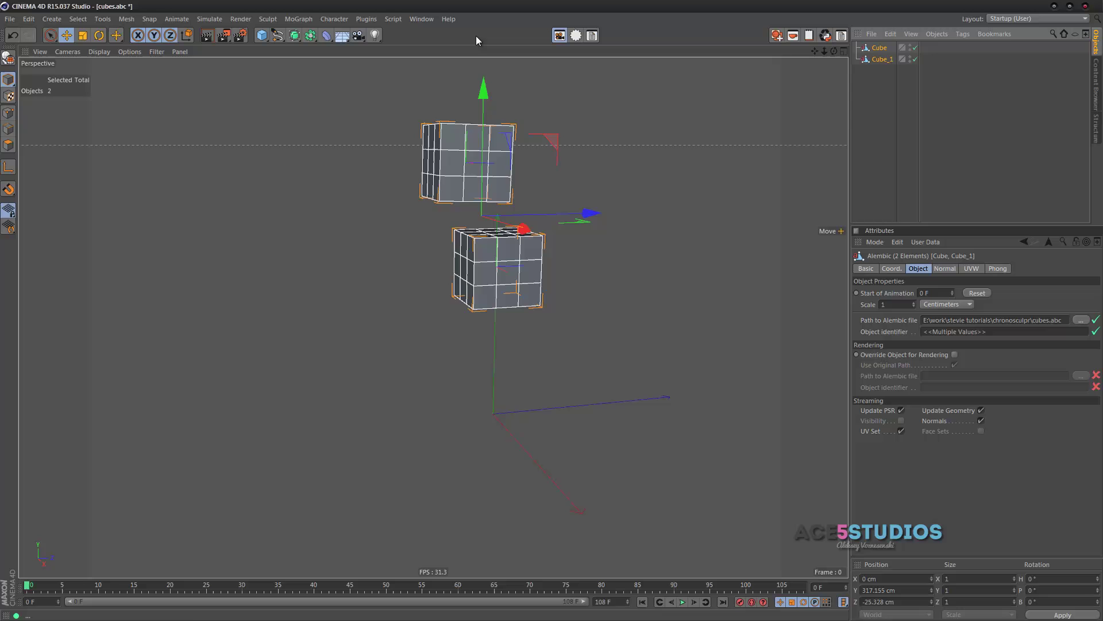
{"action": "left_click", "coordinate": [421, 19]}
{"action": "left_click", "coordinate": [454, 290]}
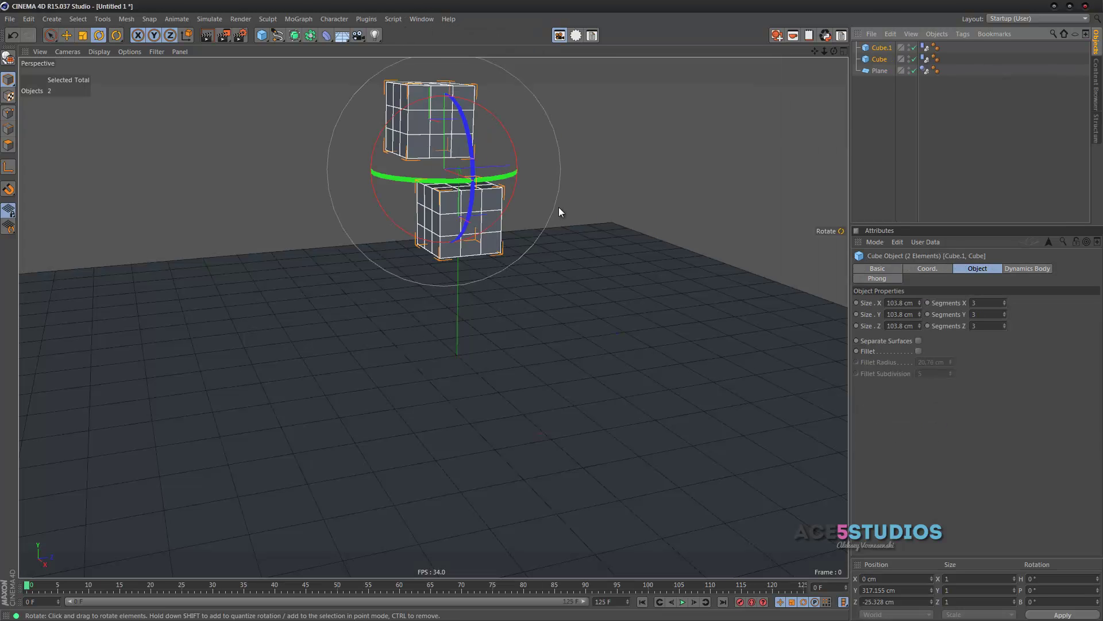
{"action": "key", "text": "ctrl+v"}
Try to move the pasted Alembic cubes along the Z axis and scrub the first few frames.
{"action": "key", "text": "e"}
{"action": "left_click_drag", "start_coordinate": [514, 165], "coordinate": [659, 160]}
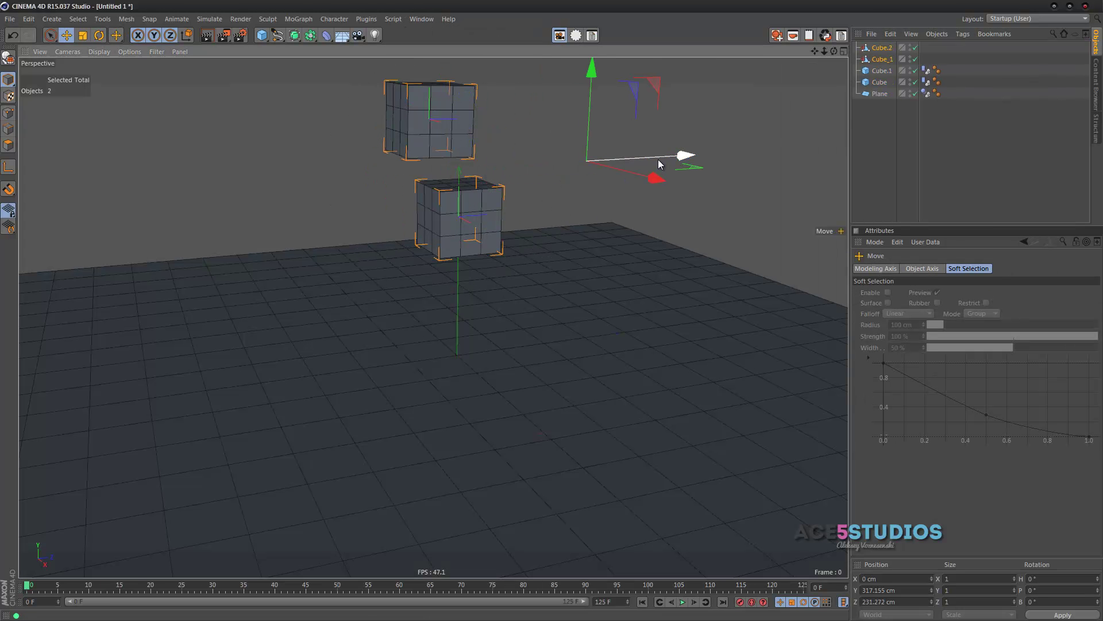
{"action": "key", "text": "ctrl+z"}
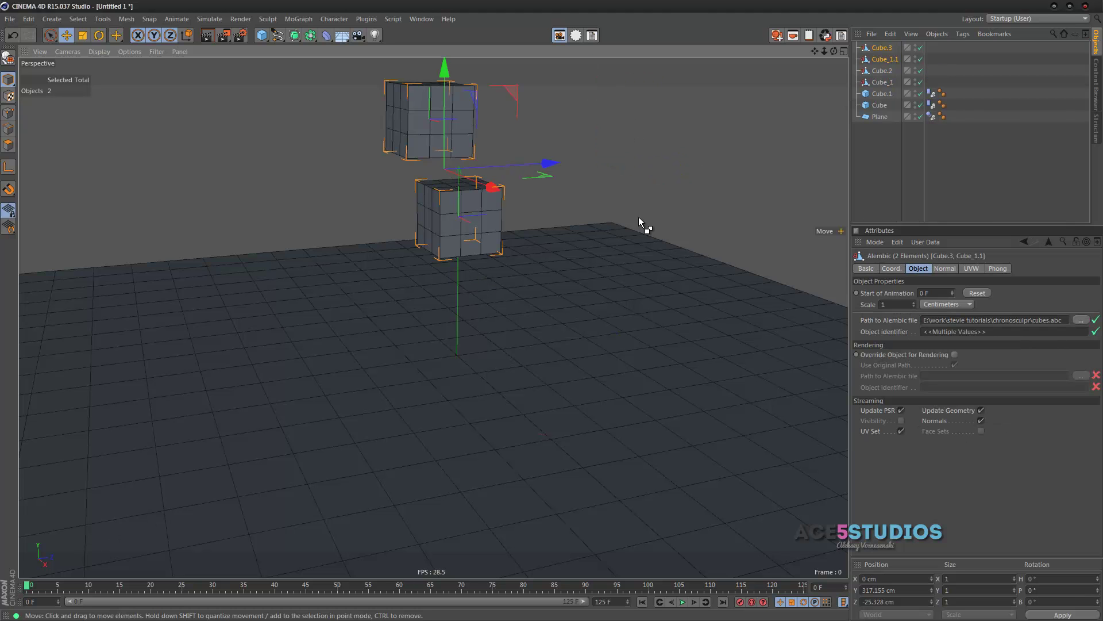
{"action": "left_click_drag", "start_coordinate": [560, 163], "coordinate": [627, 182]}
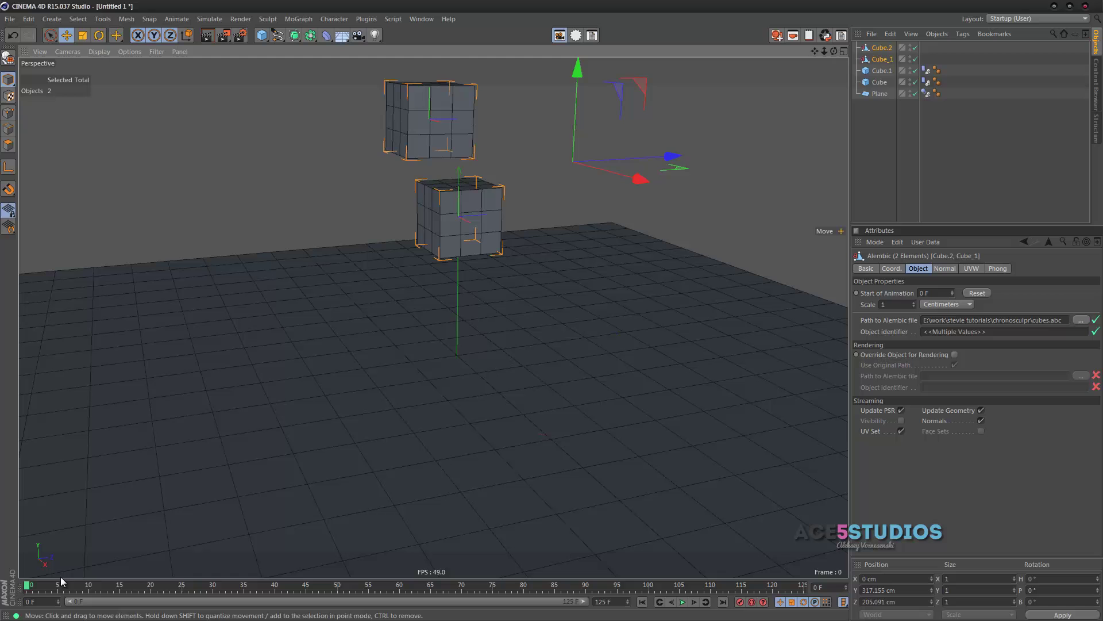
{"action": "left_click_drag", "start_coordinate": [51, 587], "coordinate": [26, 575]}
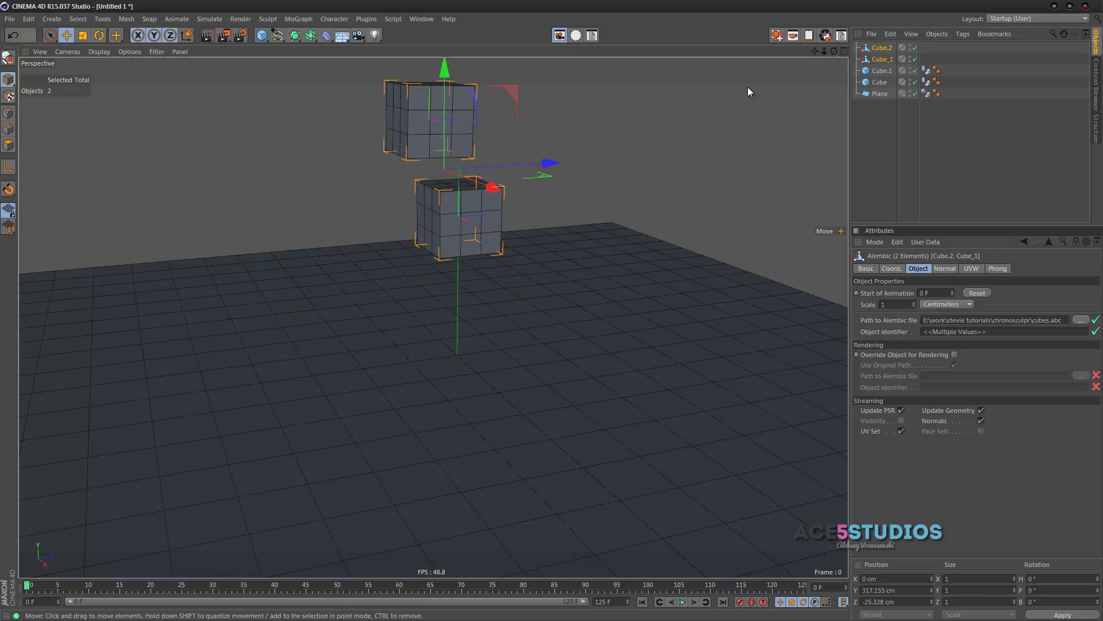
Add a Null object and make both pasted Alembic cubes its children.
{"action": "key", "text": "grave"}
{"action": "key", "text": "1"}
{"action": "left_click", "coordinate": [882, 61]}
{"action": "left_click", "coordinate": [882, 71], "text": "shift"}
{"action": "left_click_drag", "start_coordinate": [881, 60], "coordinate": [879, 48]}
Move the null about 298 cm along Z and 222 cm along X, and play the animation before returning to frame 0.
{"action": "left_click", "coordinate": [877, 47]}
{"action": "left_click_drag", "start_coordinate": [558, 343], "coordinate": [699, 313]}
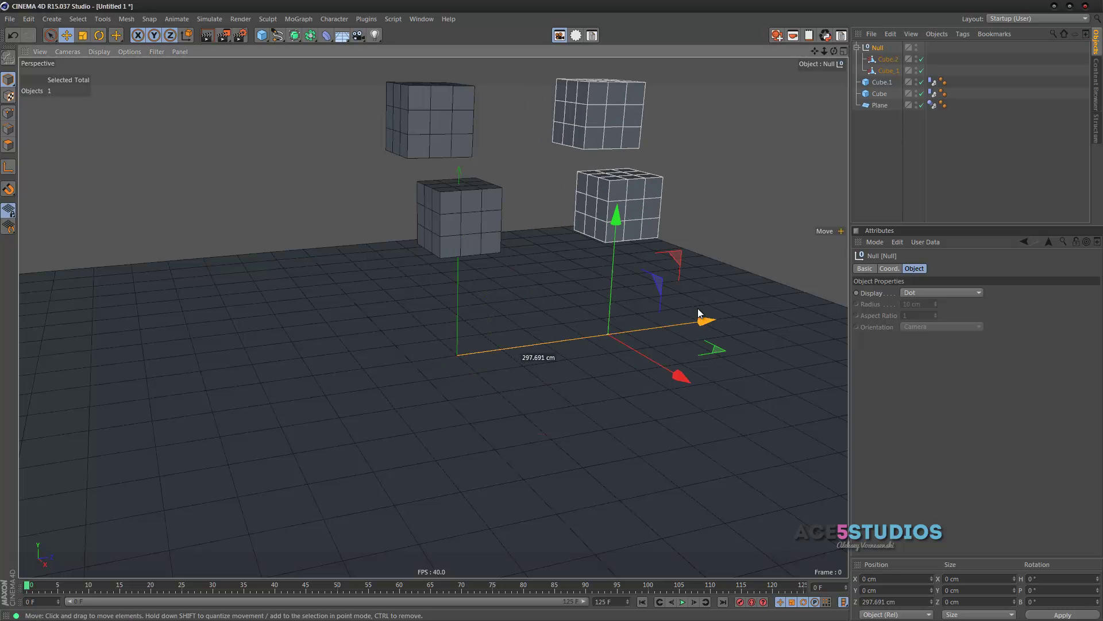
{"action": "left_click_drag", "start_coordinate": [684, 378], "coordinate": [729, 454]}
{"action": "key", "text": "F8"}
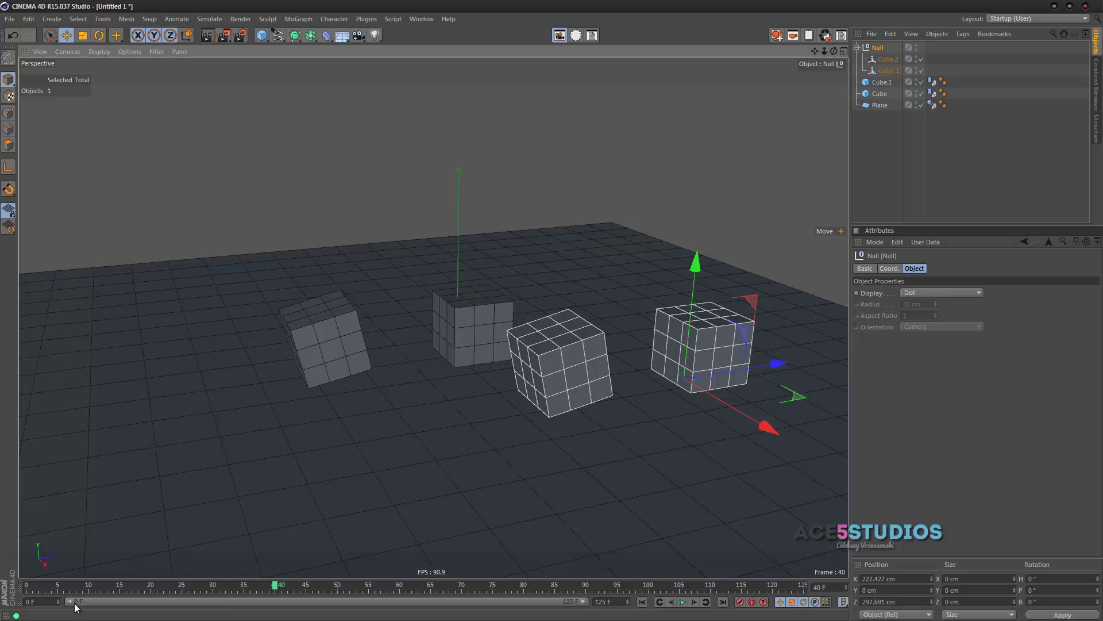
{"action": "left_click_drag", "start_coordinate": [53, 587], "coordinate": [24, 584]}
Rotate the null's heading by about 64° and play the animation, comparing both cube pairs from another angle.
{"action": "key", "text": "r"}
{"action": "left_click_drag", "start_coordinate": [642, 397], "coordinate": [560, 367]}
{"action": "key", "text": "F8"}
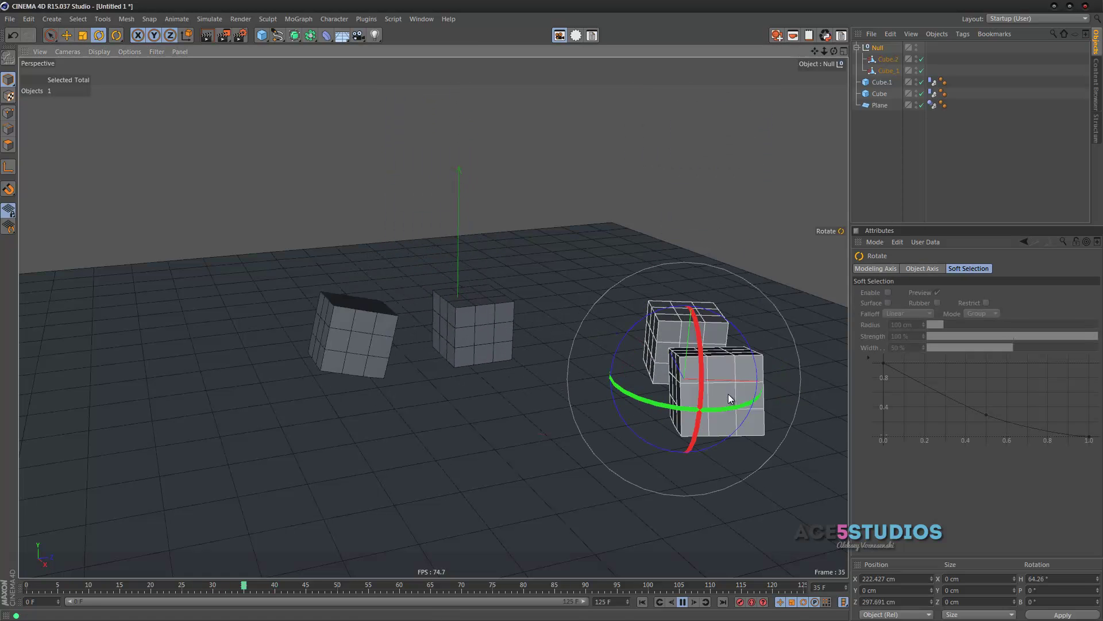
{"action": "left_click_drag", "start_coordinate": [728, 394], "coordinate": [574, 408], "text": "alt"}
{"action": "left_click", "coordinate": [652, 546]}
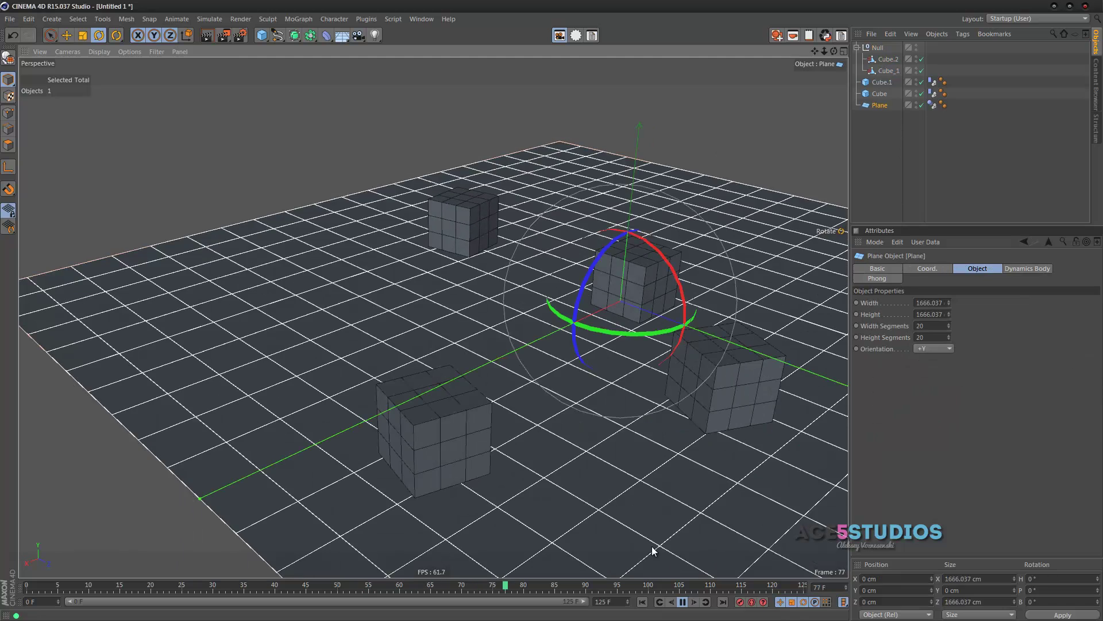
Delete the ground plane and play the animation of all four cubes, stopping at frame 28.
{"action": "key", "text": "Delete"}
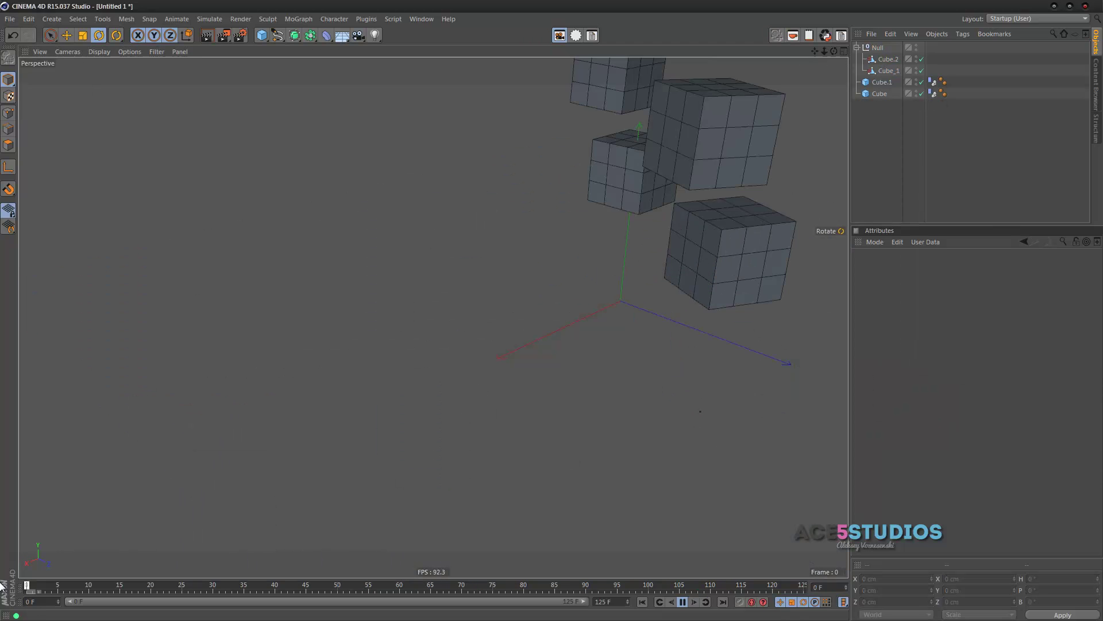
{"action": "key", "text": "F8"}
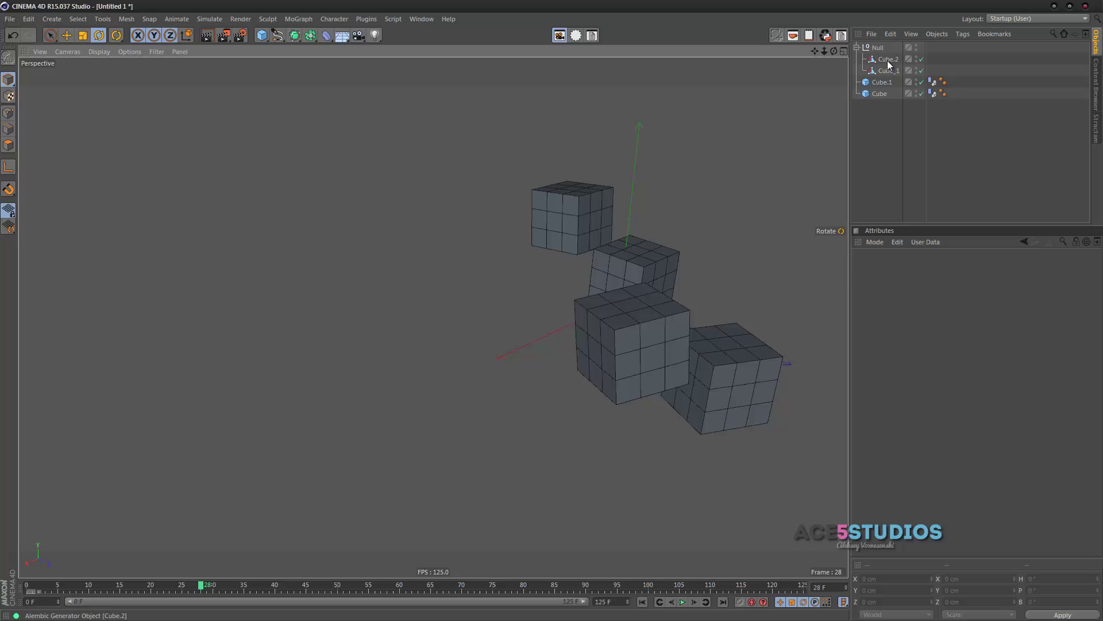
Check the Alembic file path and object identifier of both cached cubes under the null.
{"action": "left_click", "coordinate": [888, 60]}
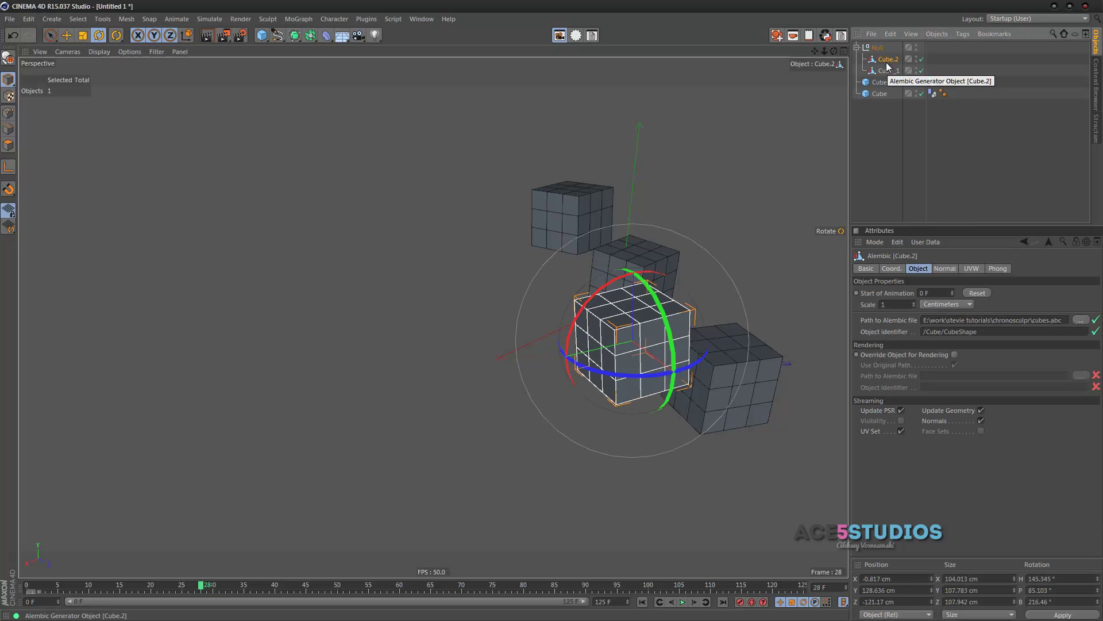
{"action": "left_click", "coordinate": [885, 70]}
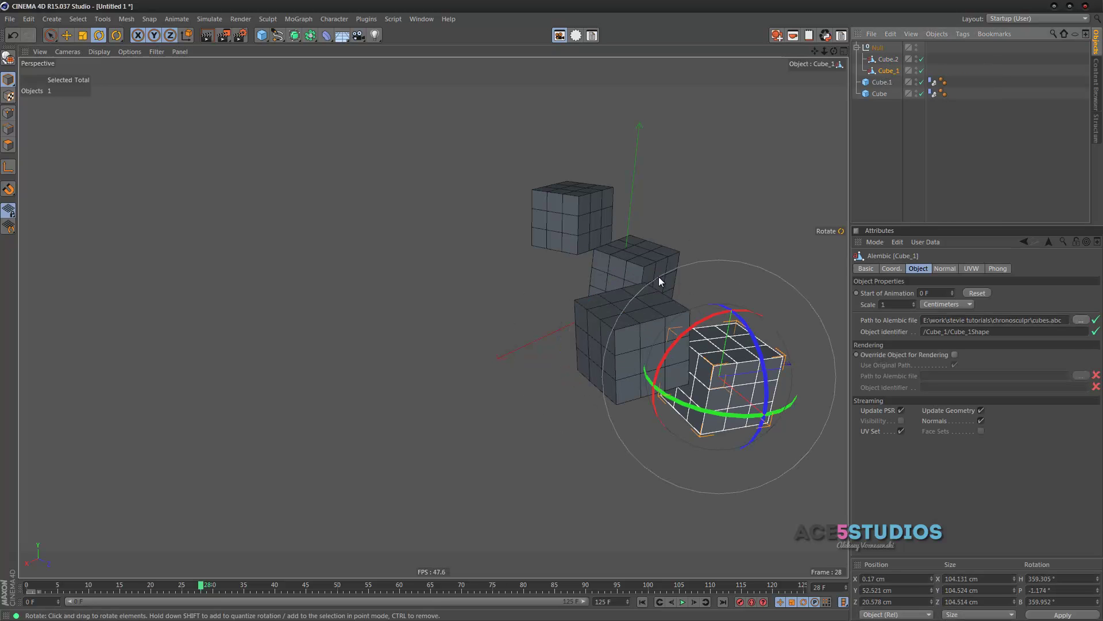
{"action": "left_click", "coordinate": [884, 60]}
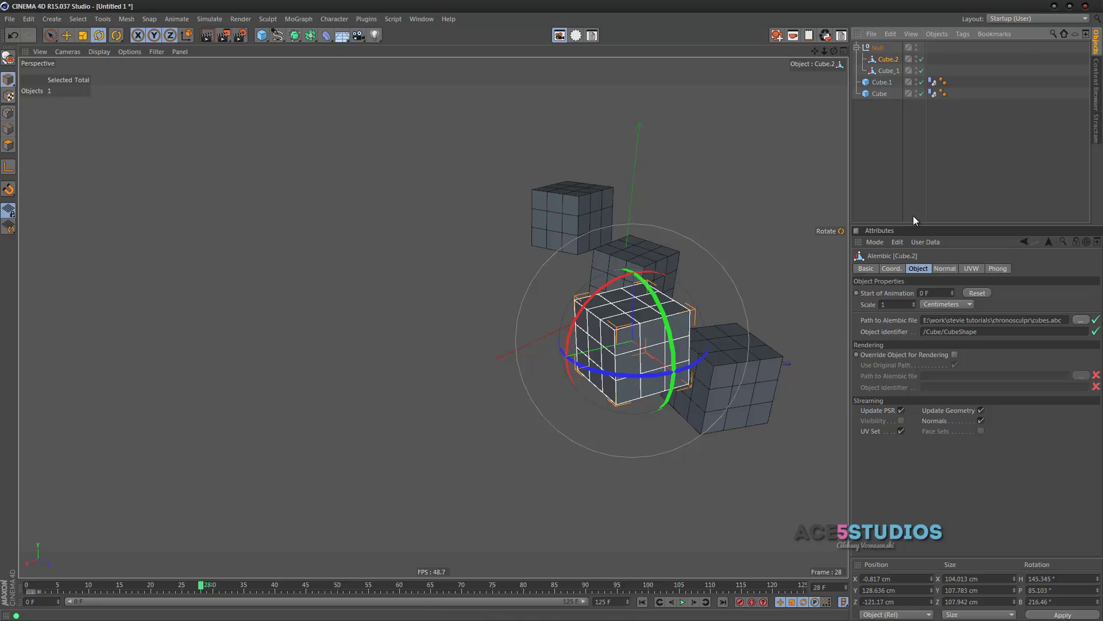
{"action": "left_click_drag", "start_coordinate": [949, 331], "coordinate": [977, 328]}
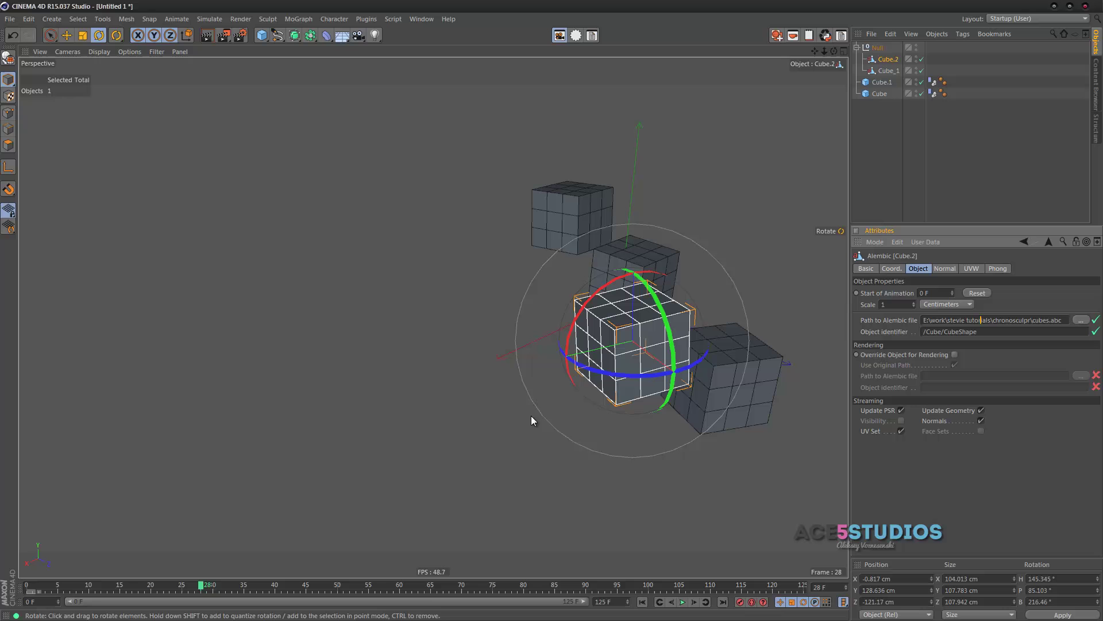
Switch to the cubes.abc document, undo the deletion of its Alembic plane and clear the selection.
{"action": "left_click", "coordinate": [422, 19]}
{"action": "left_click", "coordinate": [455, 267]}
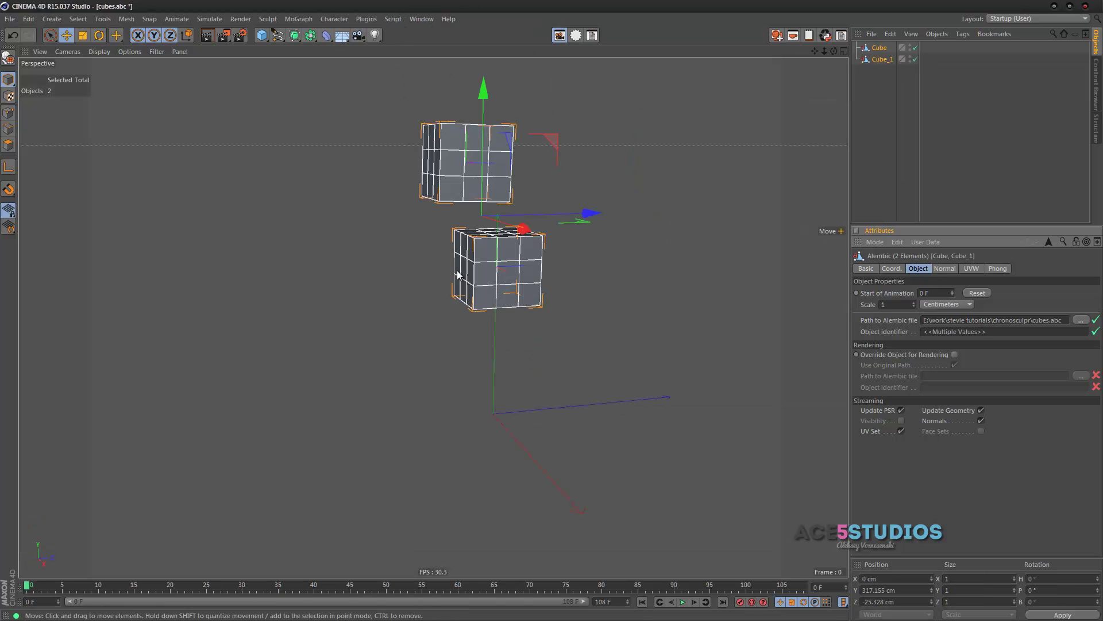
{"action": "key", "text": "ctrl+z"}
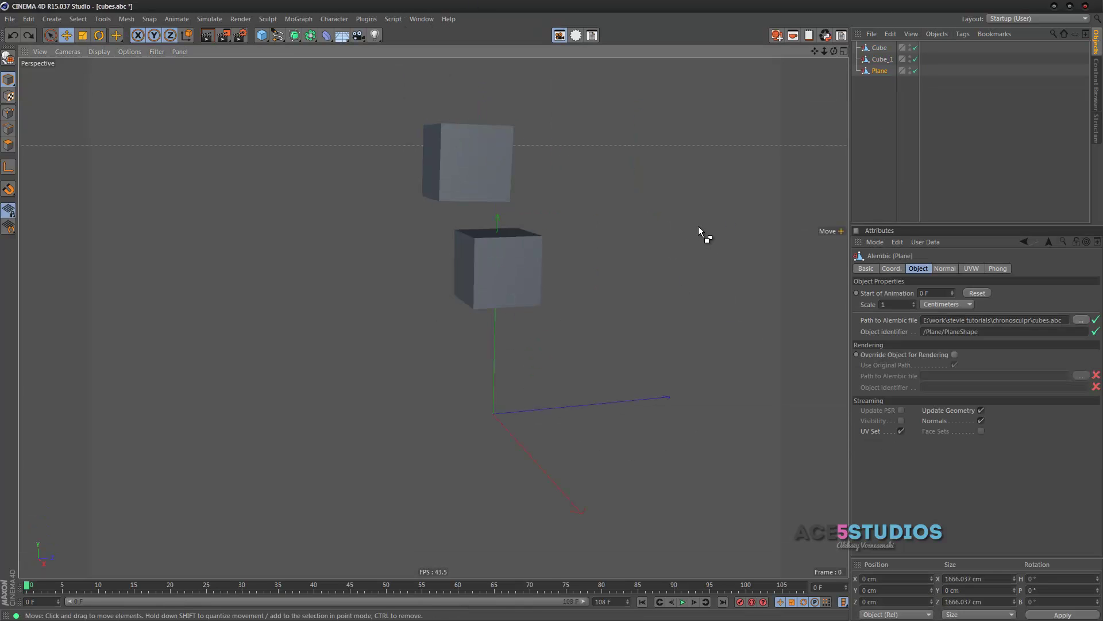
{"action": "left_click", "coordinate": [893, 134]}
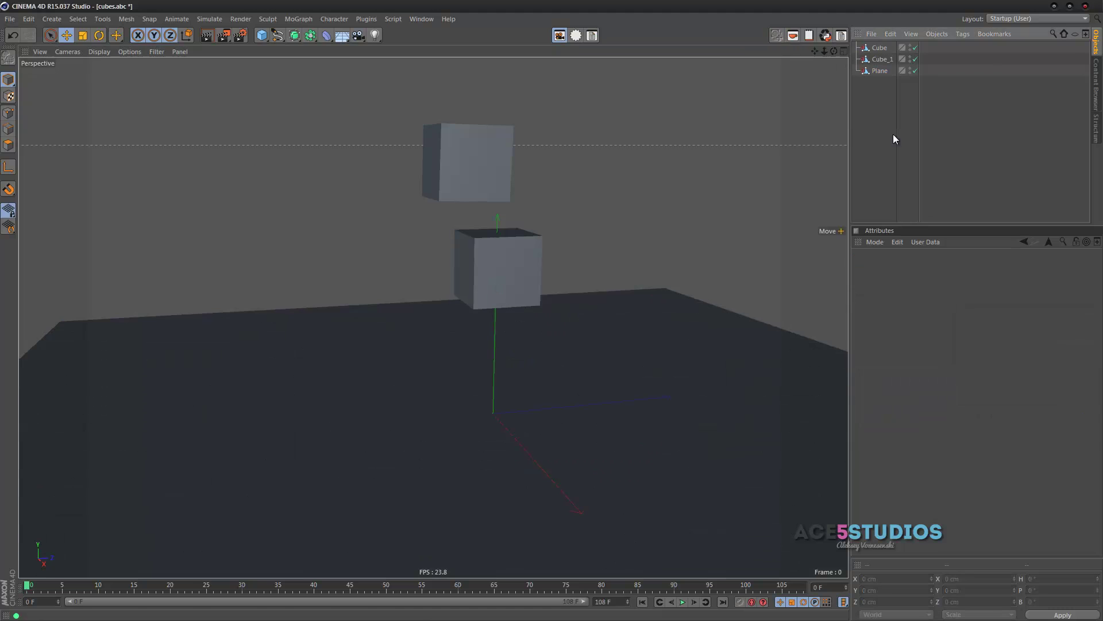
{"action": "left_click_drag", "start_coordinate": [510, 307], "coordinate": [481, 314], "text": "alt"}
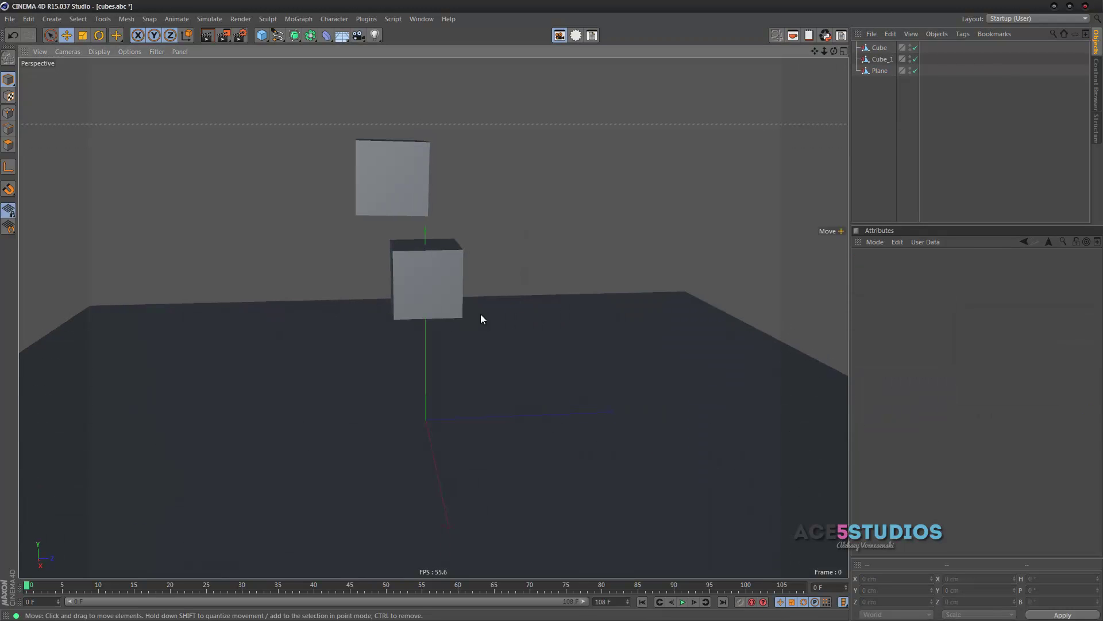
{"action": "left_click_drag", "start_coordinate": [429, 347], "coordinate": [480, 349], "text": "alt"}
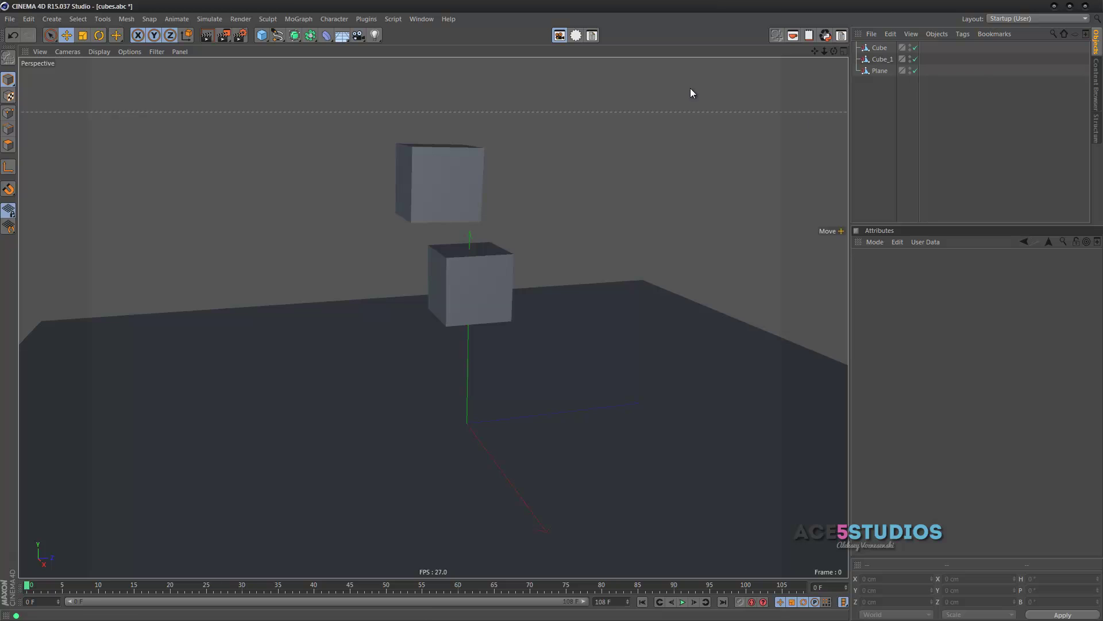
{"action": "mouse_move", "coordinate": [449, 412]}
{"action": "left_mouse_down", "text": "alt"}
{"action": "mouse_move", "coordinate": [415, 402]}
{"action": "mouse_move", "coordinate": [445, 405]}
{"action": "left_mouse_up", "text": "alt"}
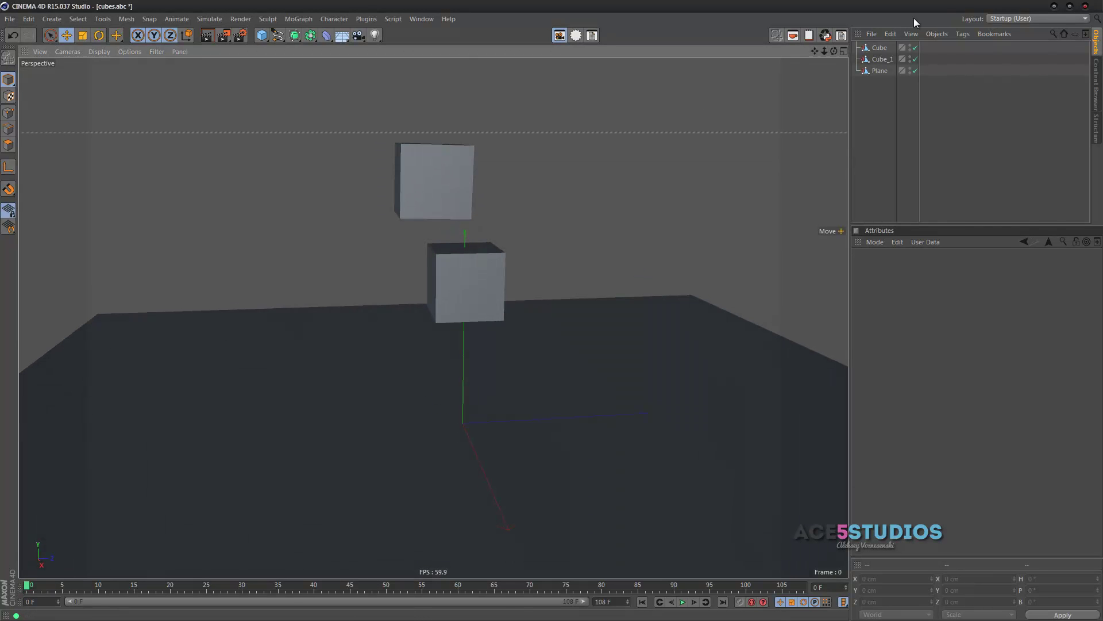
Try to wrap the Alembic object Cube_1 in a Subdivision Surface of its own.
{"action": "left_click", "coordinate": [893, 56]}
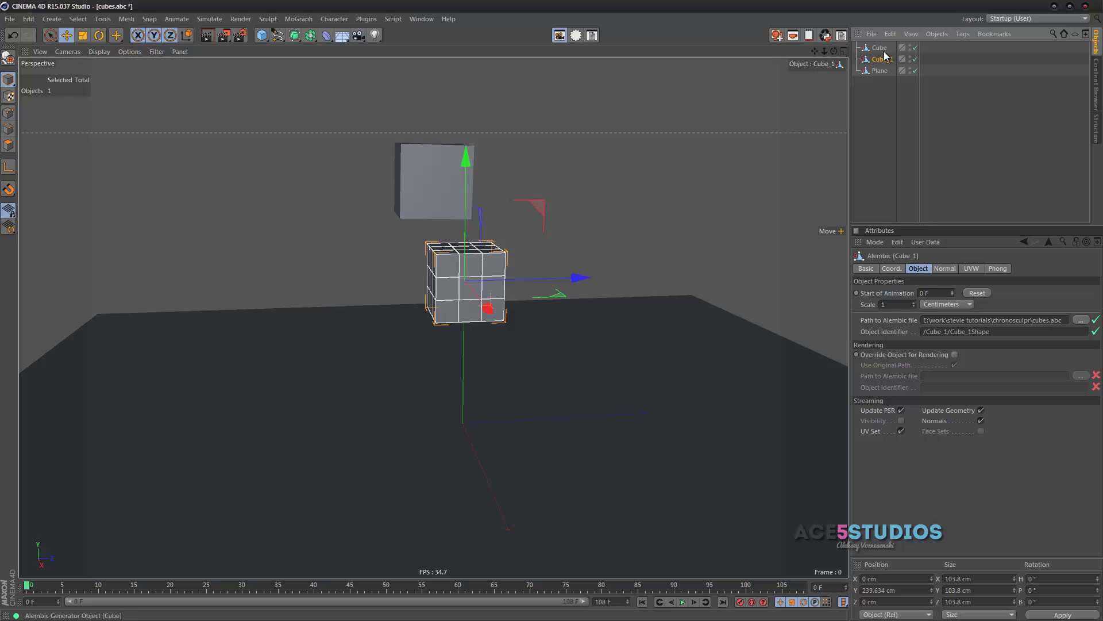
{"action": "left_click", "coordinate": [292, 36]}
{"action": "left_click", "coordinate": [873, 102]}
{"action": "left_click", "coordinate": [884, 59]}
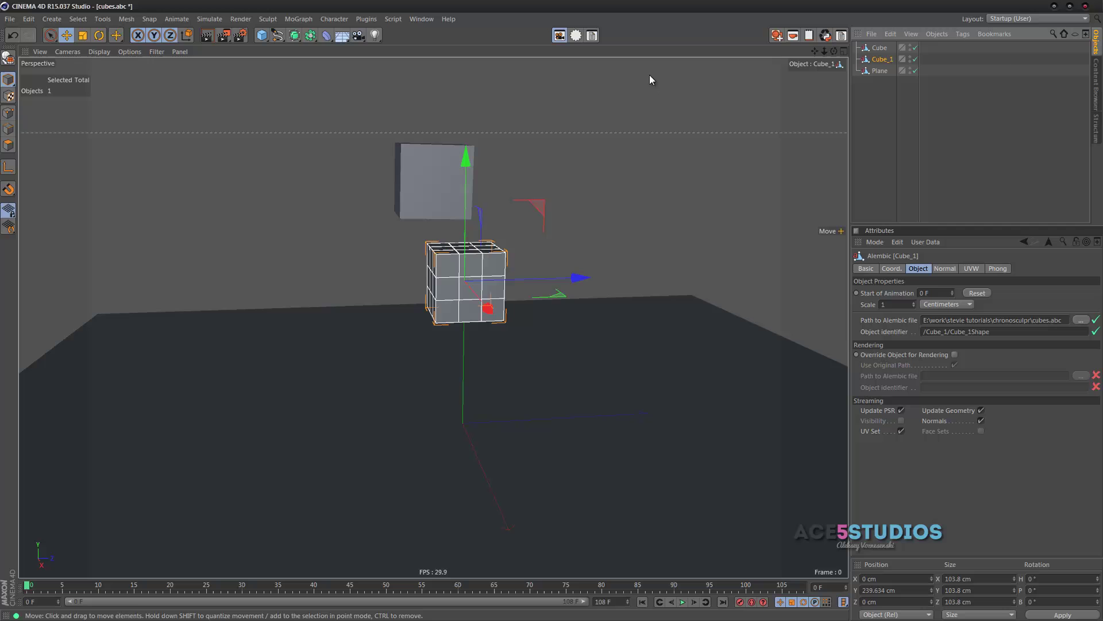
{"action": "left_click", "coordinate": [295, 36]}
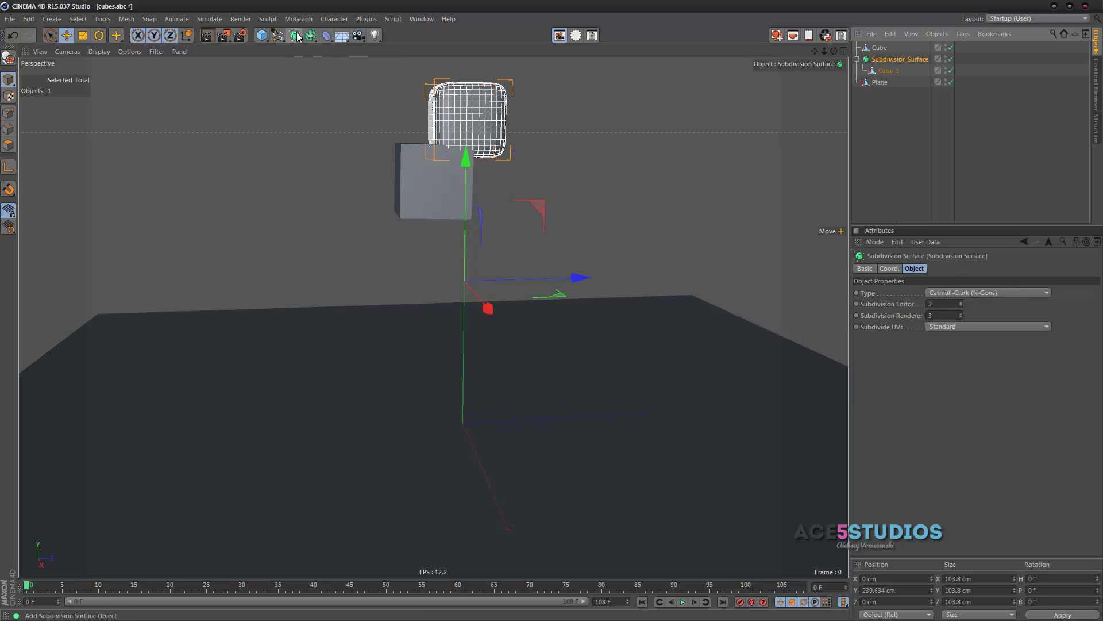
{"action": "key", "text": "ctrl+z"}
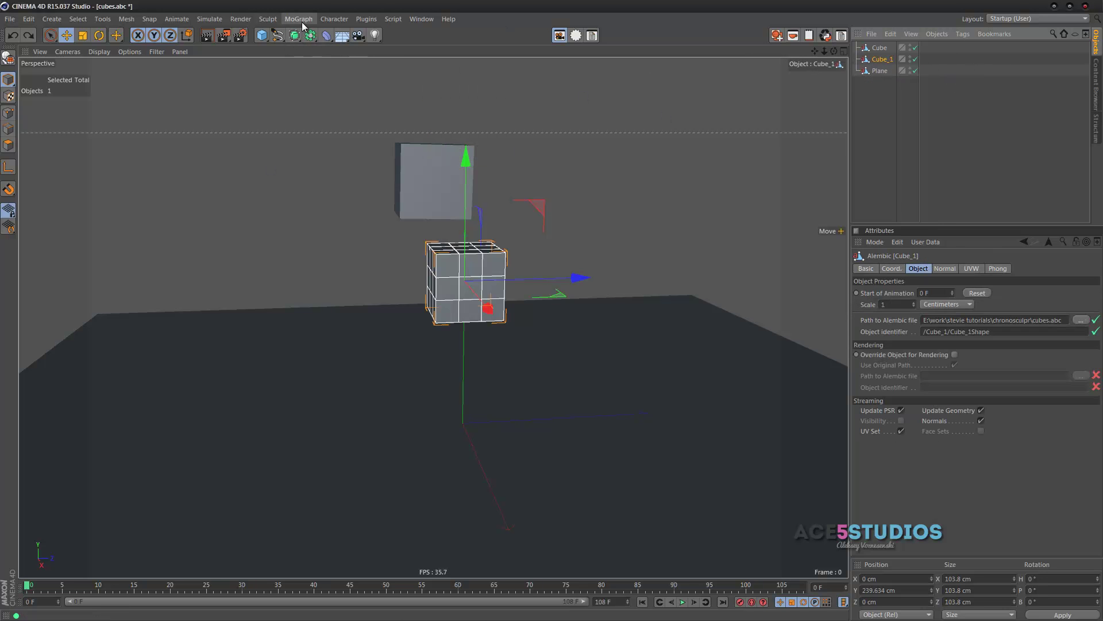
Add a Subdivision Surface and a Null, group both Alembic cubes under the Null and nest it inside the Subdivision Surface.
{"action": "left_click", "coordinate": [294, 36]}
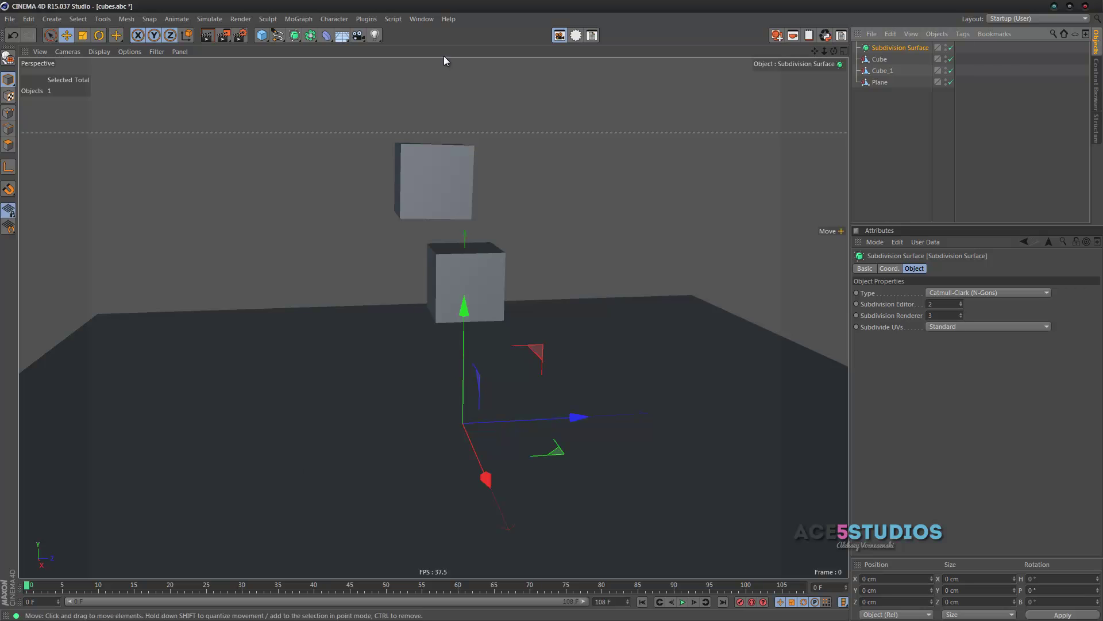
{"action": "left_click", "coordinate": [262, 36]}
{"action": "left_click", "coordinate": [302, 53]}
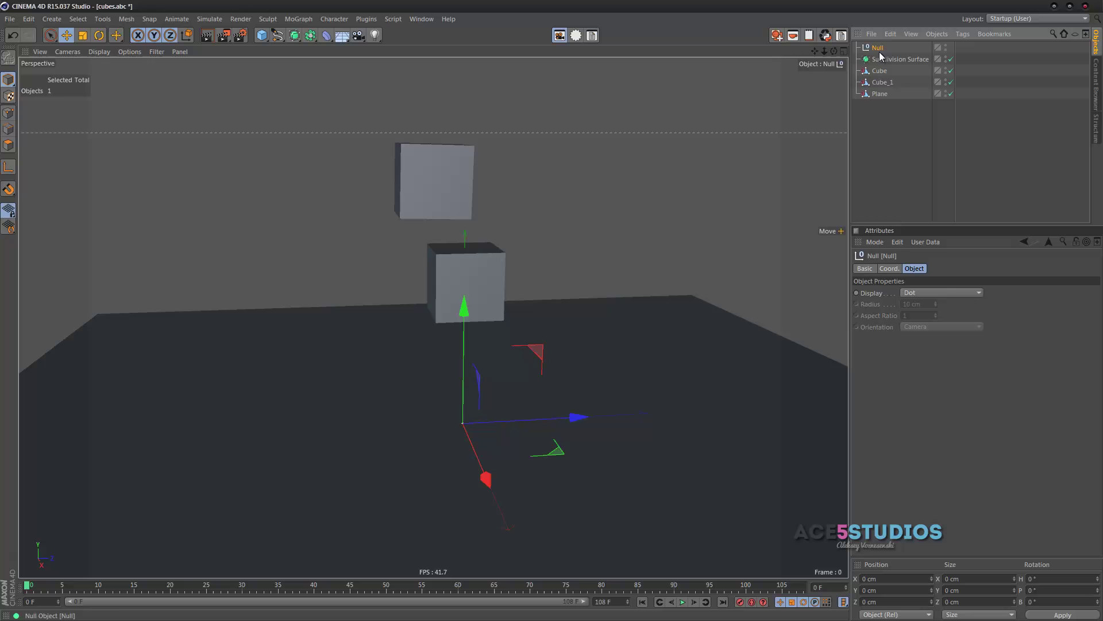
{"action": "mouse_move", "coordinate": [881, 77]}
{"action": "left_mouse_down"}
{"action": "mouse_move", "coordinate": [879, 86]}
{"action": "mouse_move", "coordinate": [884, 59]}
{"action": "left_mouse_up"}
{"action": "left_click", "coordinate": [577, 169]}
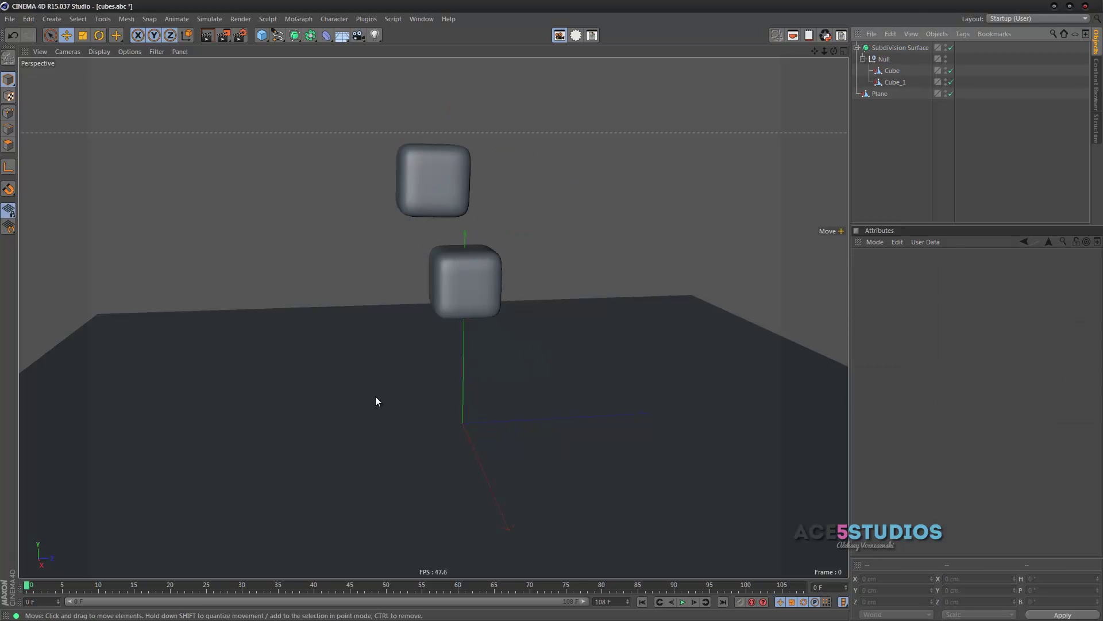
Play the smoothed cubes' animation and step frame by frame through the collision, stopping at frame 23.
{"action": "key", "text": "F8"}
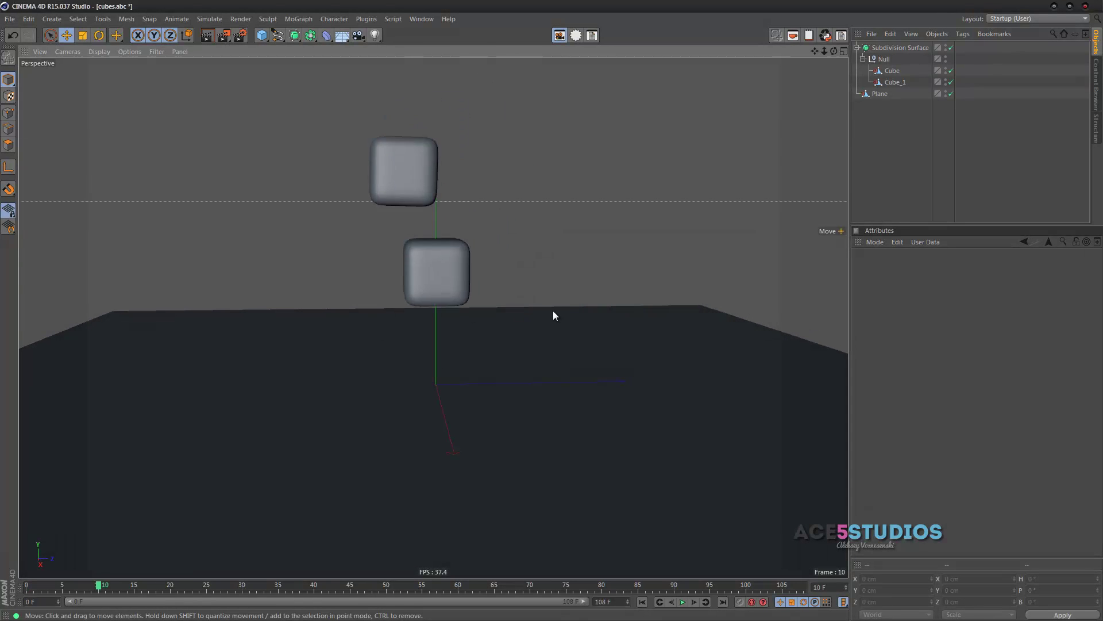
{"action": "key", "text": "F8"}
{"action": "scroll", "coordinate": [446, 346], "scroll_direction": "up", "scroll_amount": 3}
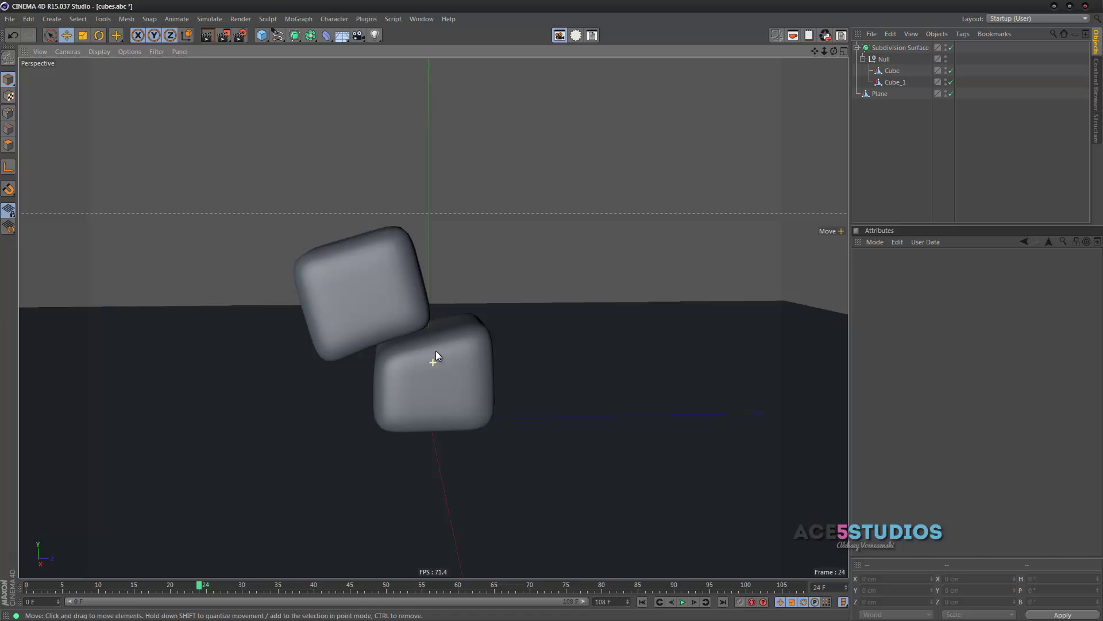
{"action": "left_click_drag", "start_coordinate": [433, 362], "coordinate": [435, 316], "text": "alt"}
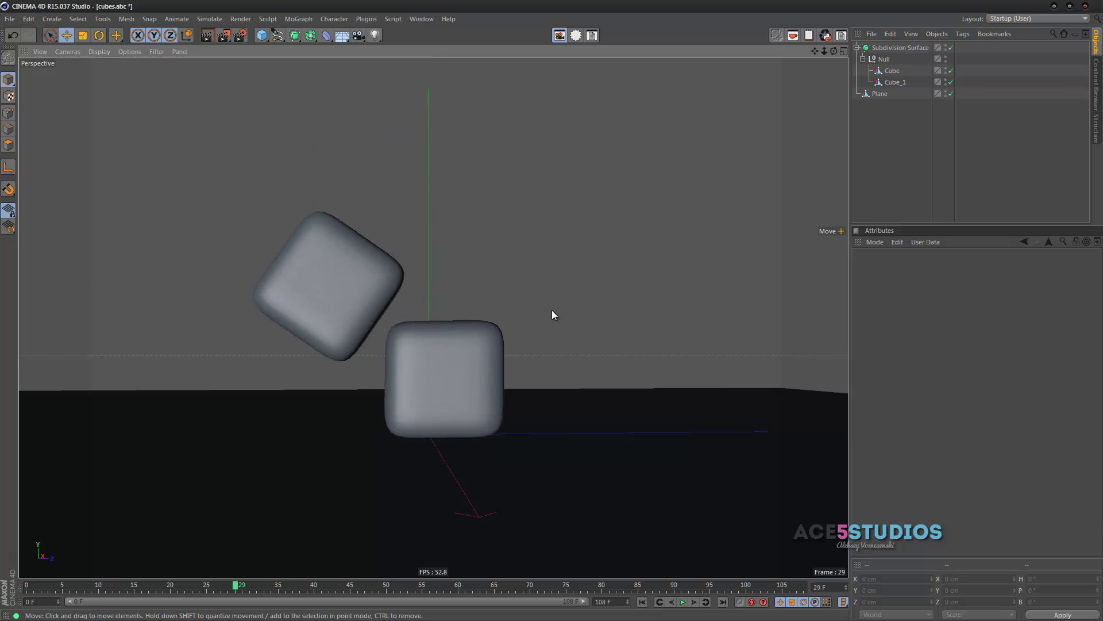
{"action": "key", "text": "f"}
{"action": "key", "text": "f"}
{"action": "key", "text": "f"}
{"action": "key", "text": "f"}
{"action": "key", "text": "f"}
{"action": "key", "text": "f"}
{"action": "key", "text": "f"}
{"action": "key", "text": "f"}
{"action": "key", "text": "f"}
{"action": "key", "text": "f"}
{"action": "key", "text": "f"}
{"action": "key", "text": "f"}
{"action": "key", "text": "f"}
{"action": "key", "text": "f"}
{"action": "key", "text": "g"}
{"action": "key", "text": "g"}
{"action": "key", "text": "g"}
{"action": "key", "text": "g"}
{"action": "key", "text": "g"}
{"action": "key", "text": "g"}
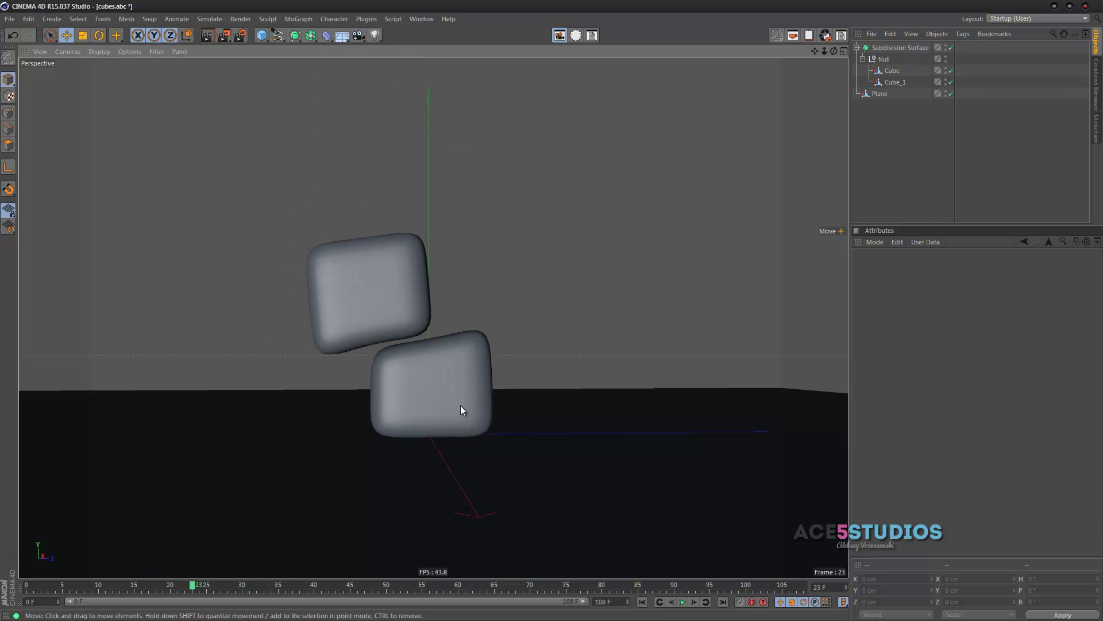
Add a Correction deformer as a child of the upper Alembic cube and select the deformer.
{"action": "left_click", "coordinate": [888, 71]}
{"action": "left_click", "coordinate": [324, 36]}
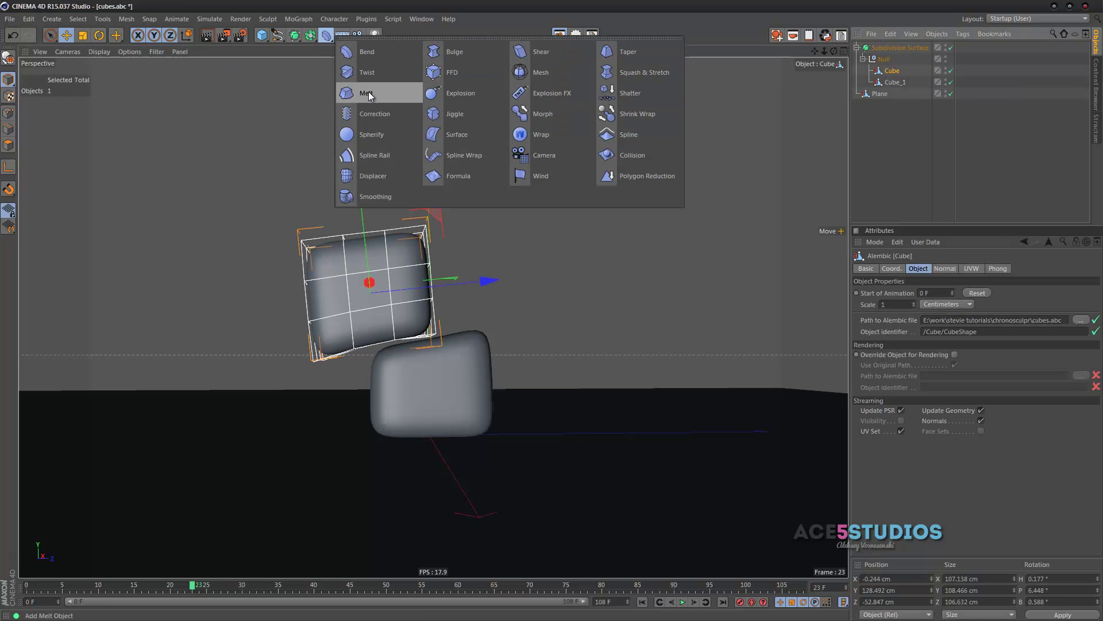
{"action": "left_click", "coordinate": [384, 111]}
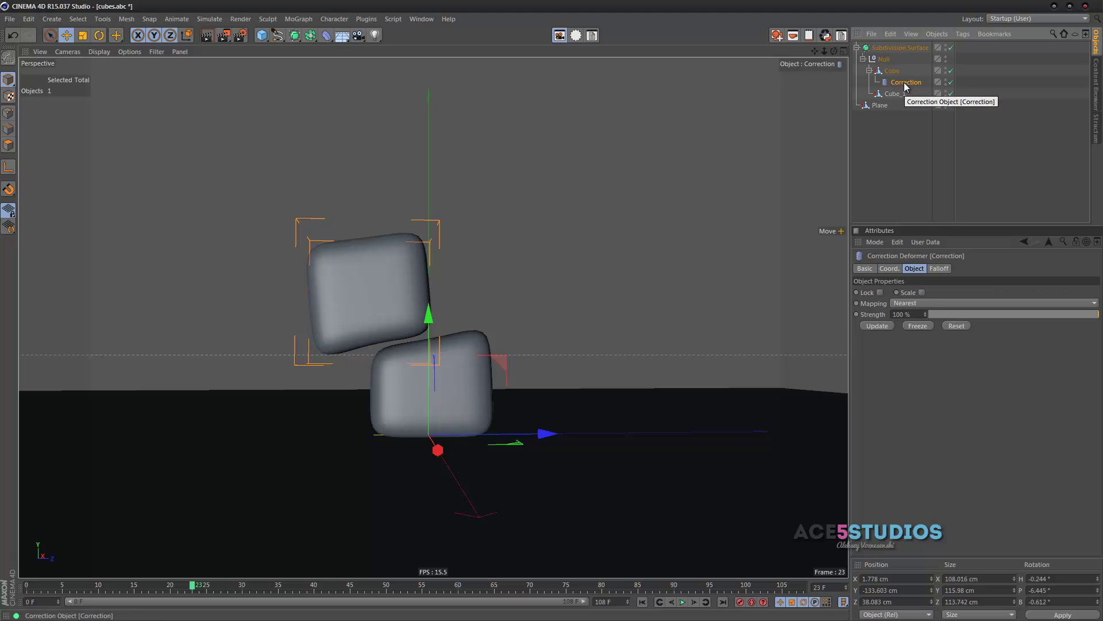
{"action": "left_click", "coordinate": [886, 83]}
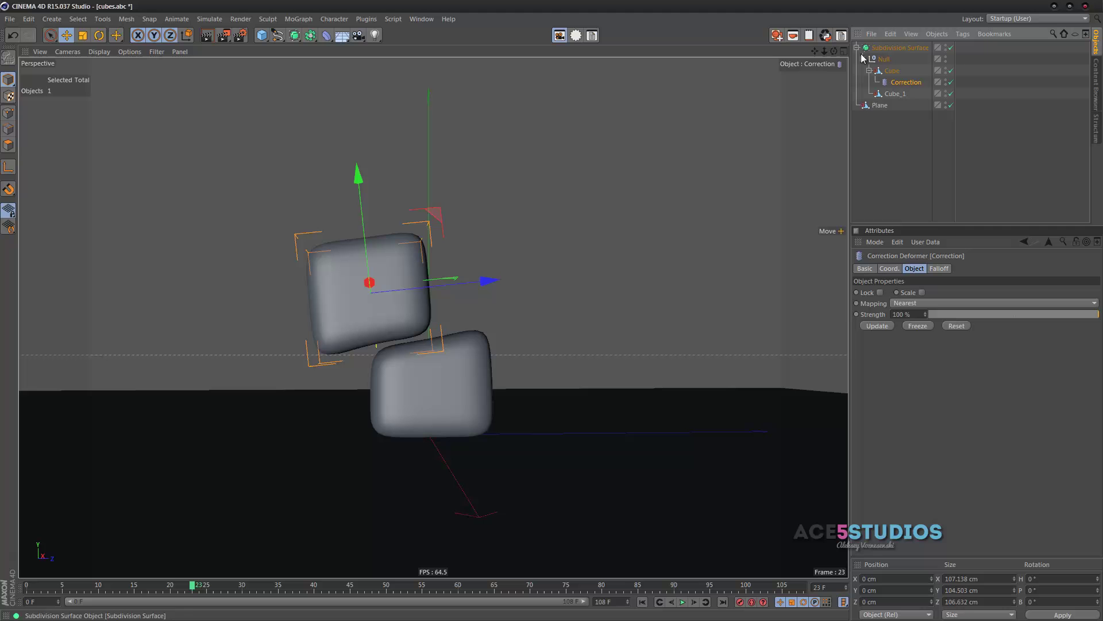
Switch to point editing on the Correction deformer and activate the Brush tool.
{"action": "left_click", "coordinate": [9, 113]}
{"action": "right_click", "coordinate": [485, 195]}
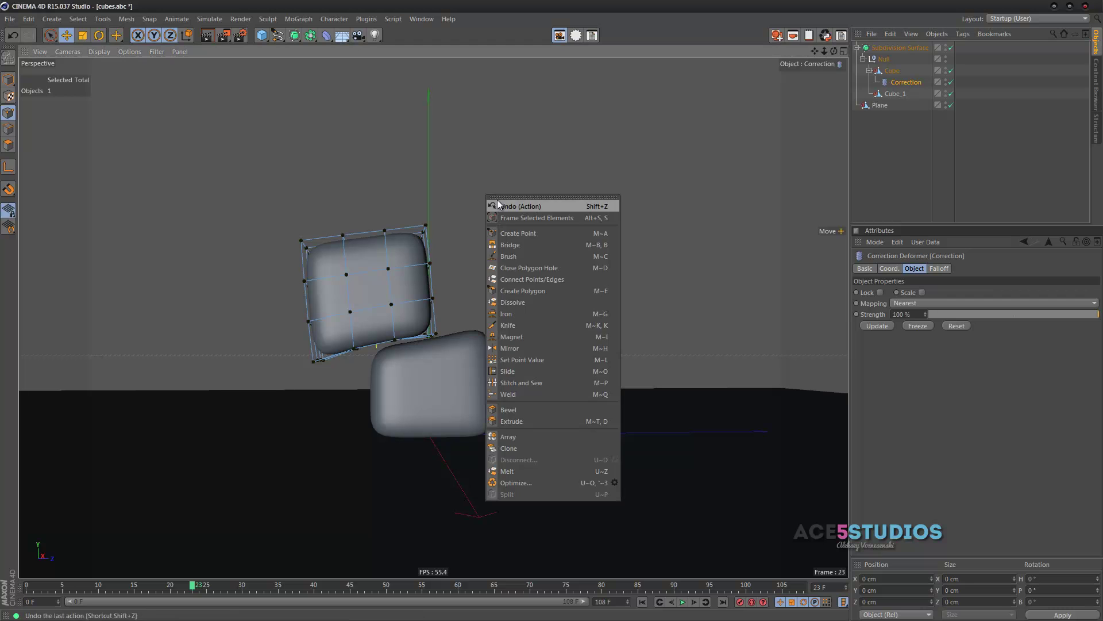
{"action": "left_click", "coordinate": [530, 256]}
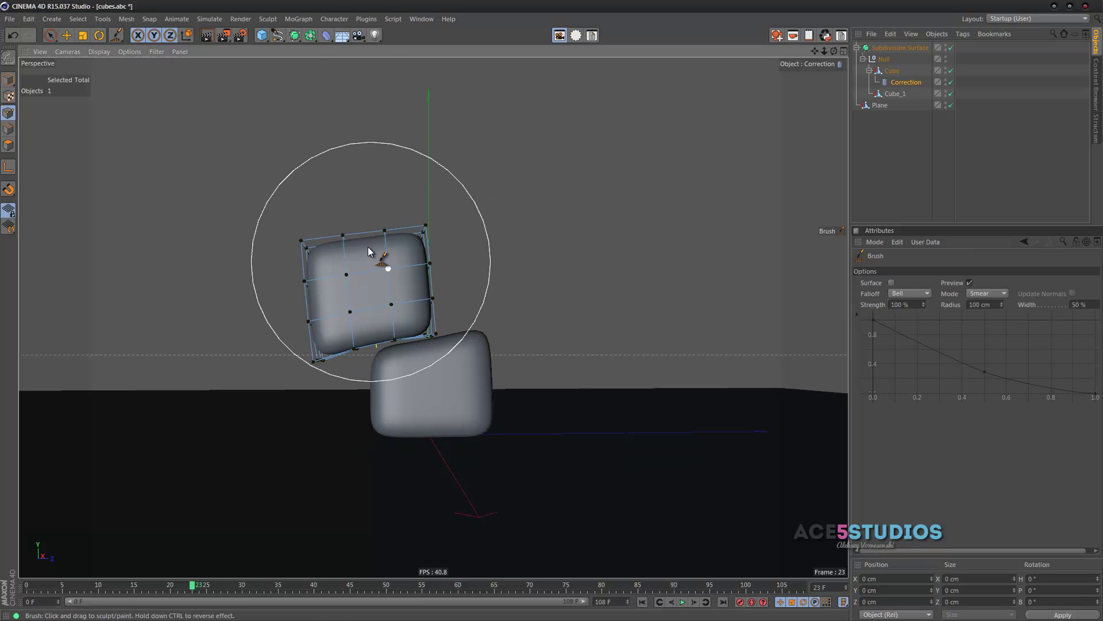
{"action": "left_click", "coordinate": [264, 19]}
{"action": "mouse_move", "coordinate": [298, 75]}
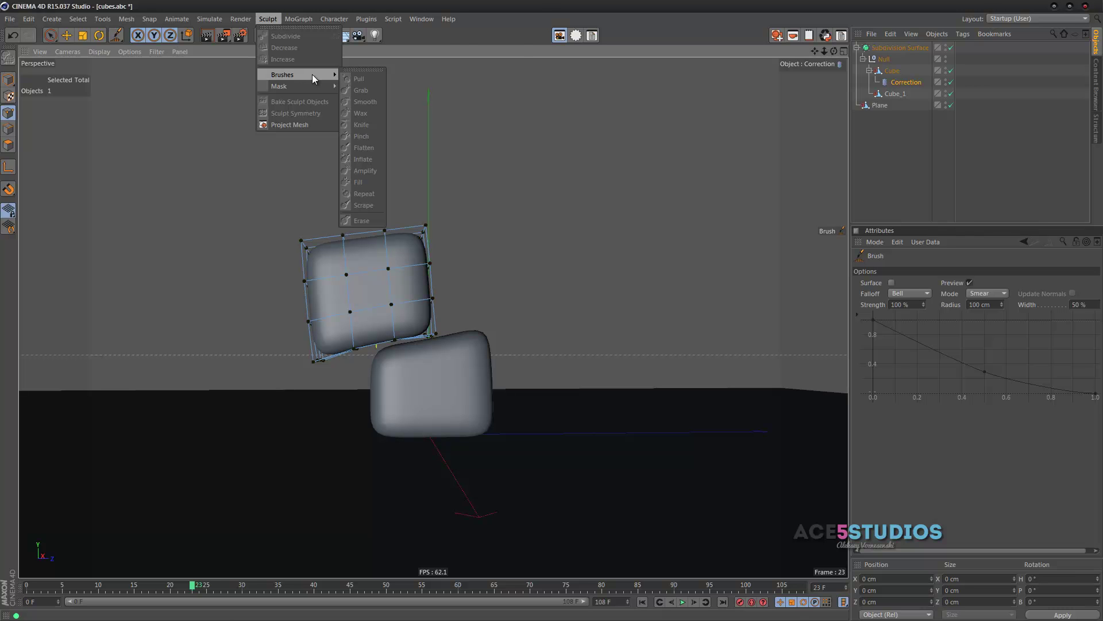
{"action": "left_click", "coordinate": [538, 5]}
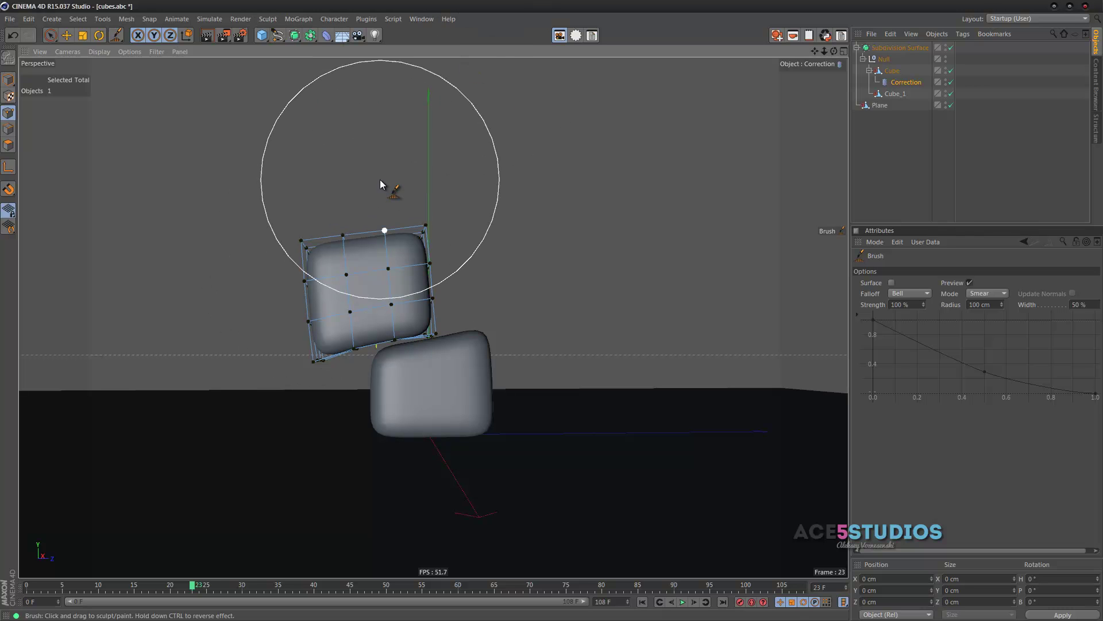
Smear the upper cube's points with the Brush, denting its top and bending its body over the lower cube.
{"action": "left_click_drag", "start_coordinate": [357, 201], "coordinate": [363, 263], "text": "alt"}
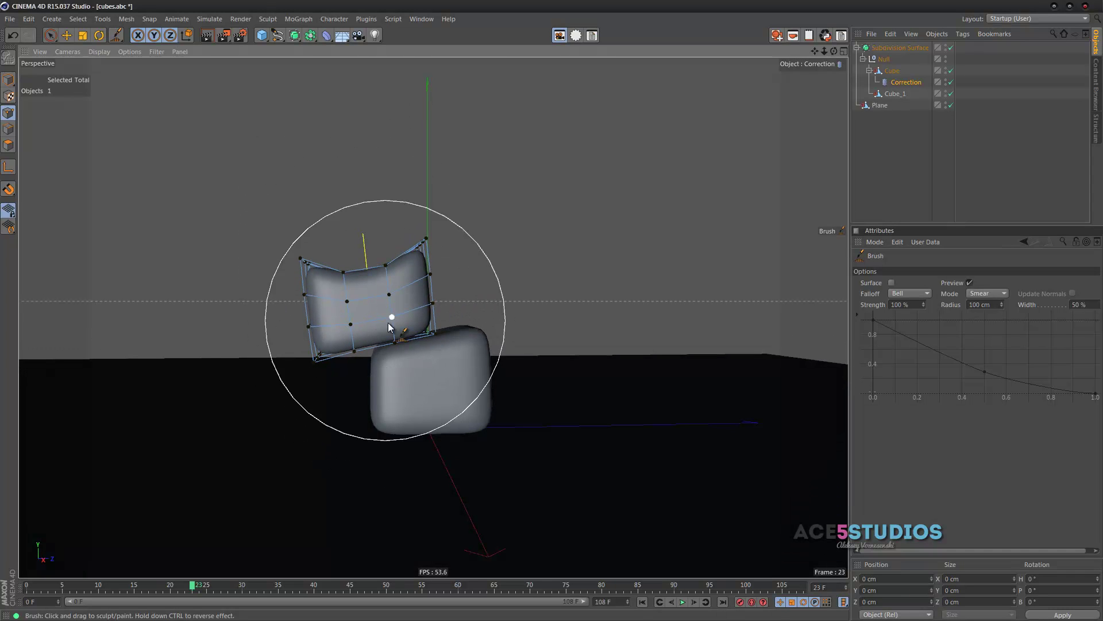
{"action": "mouse_move", "coordinate": [386, 324]}
{"action": "left_mouse_down"}
{"action": "mouse_move", "coordinate": [396, 351]}
{"action": "mouse_move", "coordinate": [310, 335]}
{"action": "mouse_move", "coordinate": [329, 368]}
{"action": "mouse_move", "coordinate": [307, 261]}
{"action": "mouse_move", "coordinate": [308, 300]}
{"action": "mouse_move", "coordinate": [431, 247]}
{"action": "mouse_move", "coordinate": [450, 278]}
{"action": "left_mouse_up"}
{"action": "left_click_drag", "start_coordinate": [442, 326], "coordinate": [459, 323]}
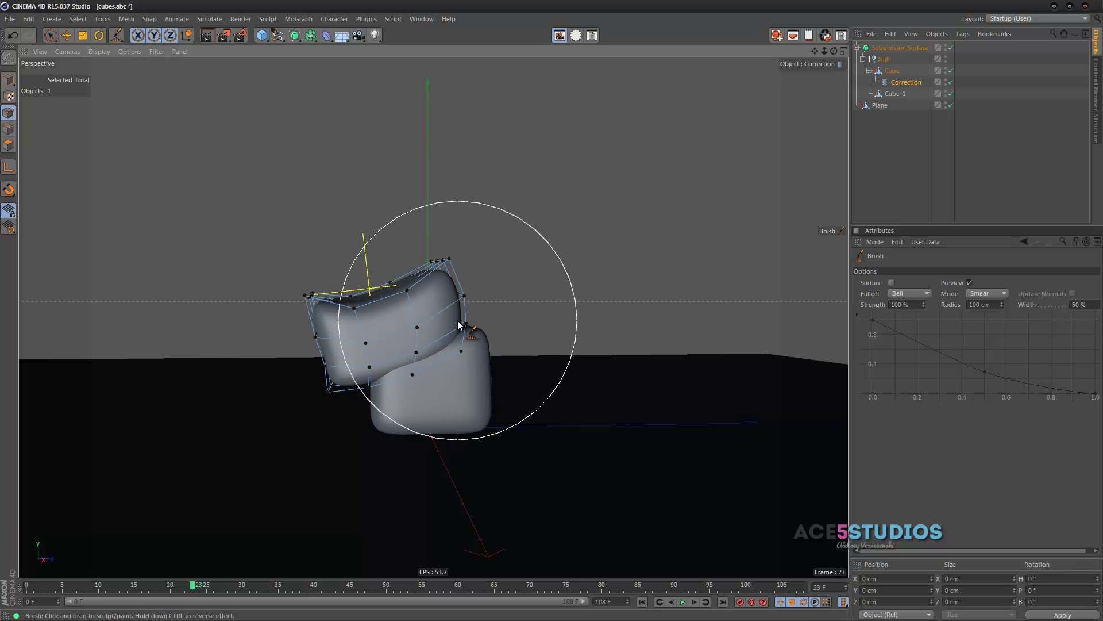
{"action": "left_click_drag", "start_coordinate": [330, 353], "coordinate": [313, 352]}
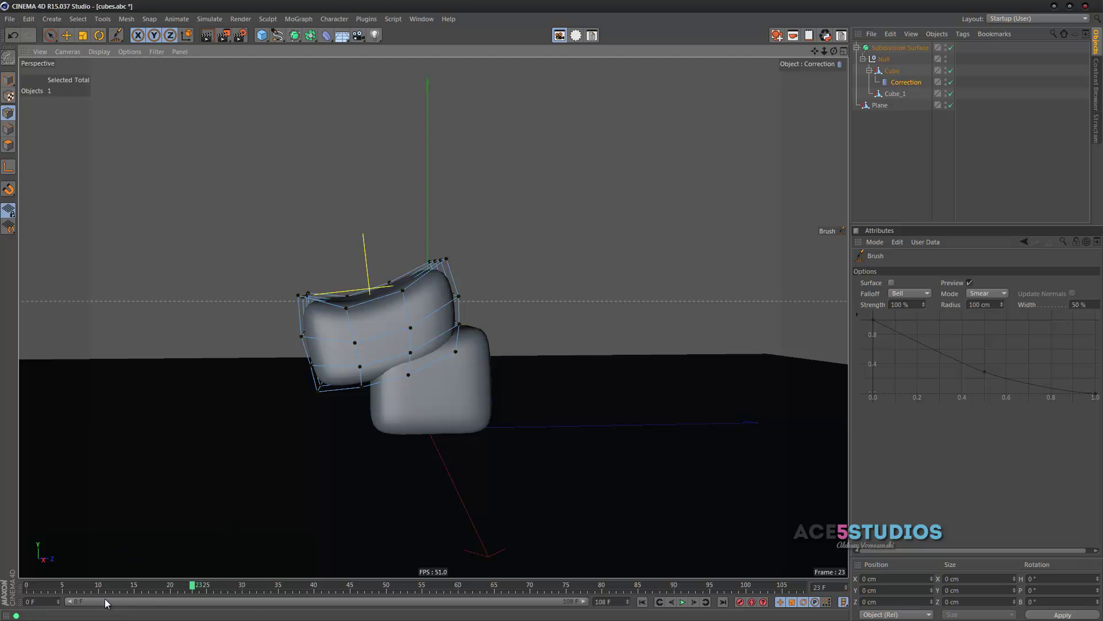
Keyframe the upper cube's Correction Strength at 100% on frame 23 and 0% on frame 20, returning to frame 23.
{"action": "left_click_drag", "start_coordinate": [171, 586], "coordinate": [195, 597]}
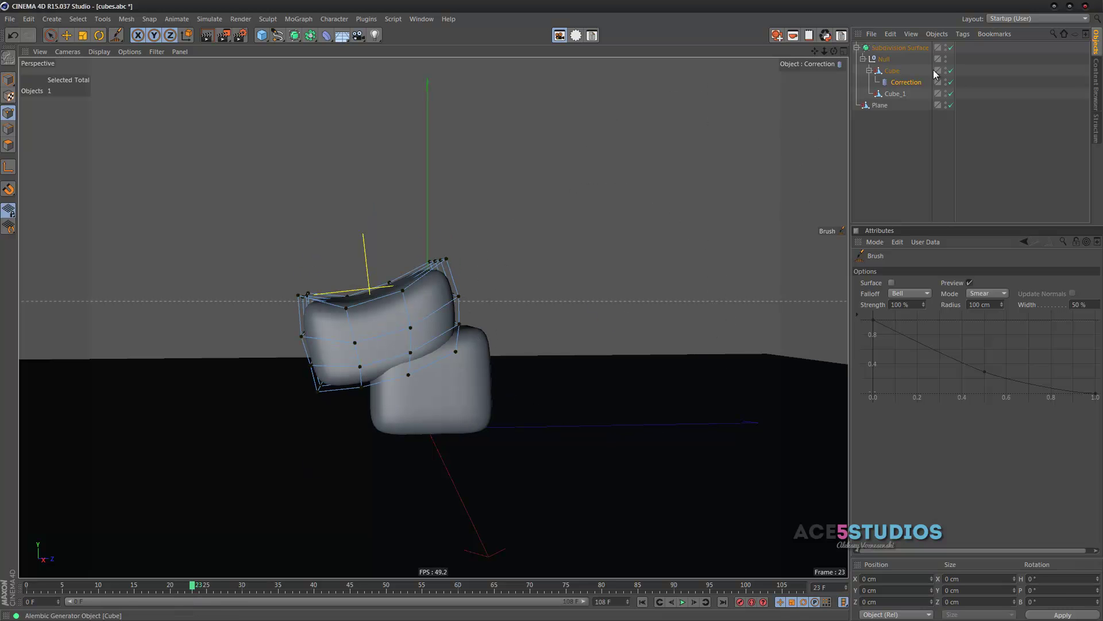
{"action": "left_click", "coordinate": [897, 80]}
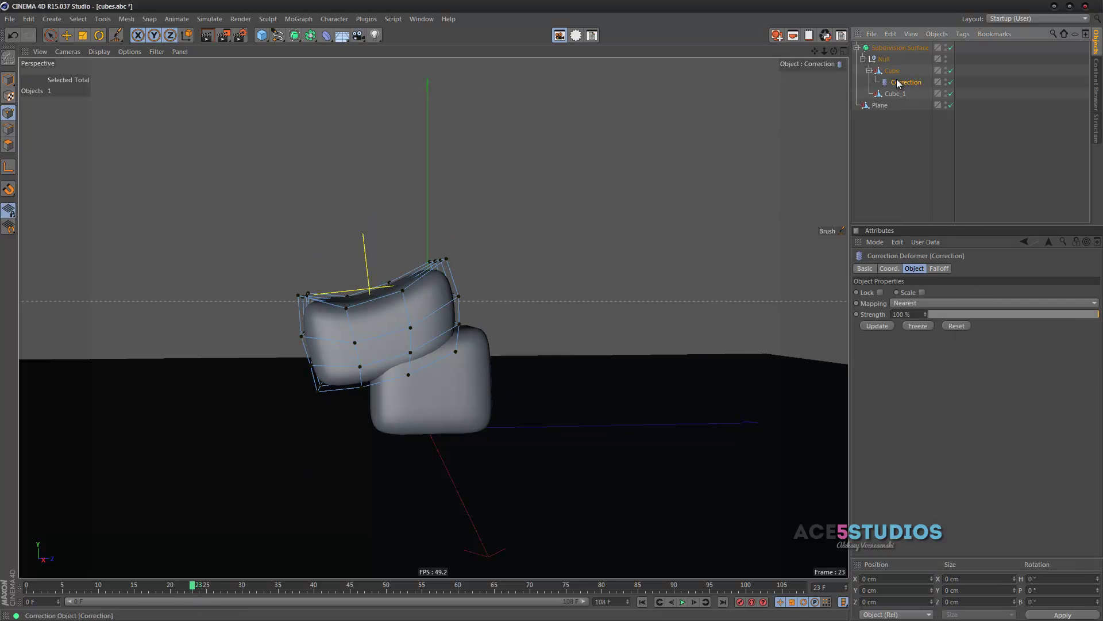
{"action": "left_click", "coordinate": [857, 314]}
{"action": "left_click", "coordinate": [168, 585]}
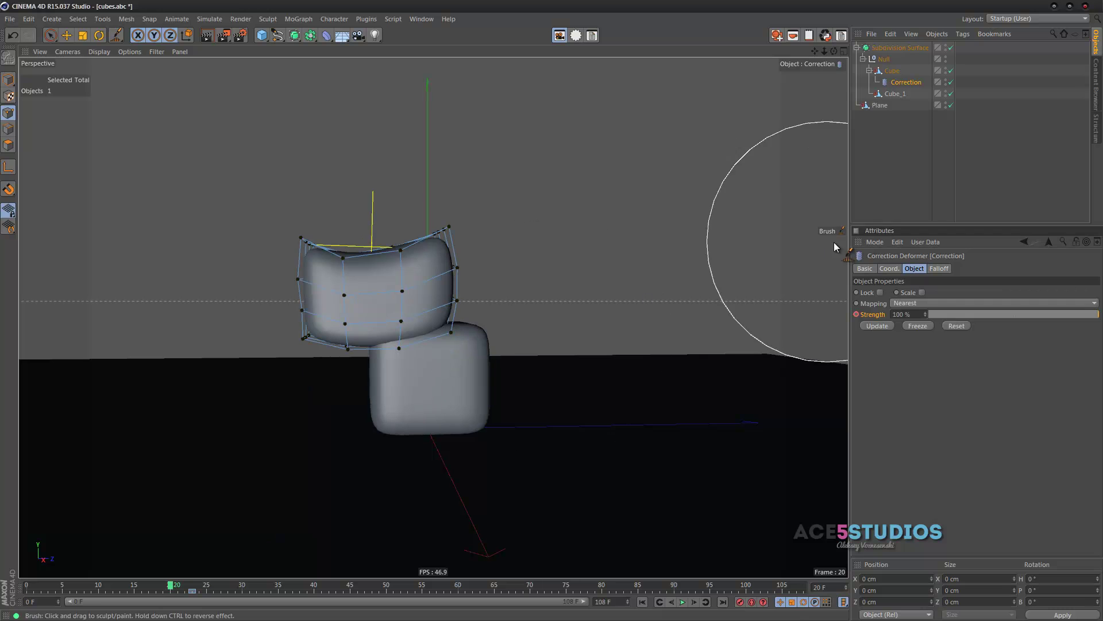
{"action": "left_click_drag", "start_coordinate": [934, 314], "coordinate": [900, 322]}
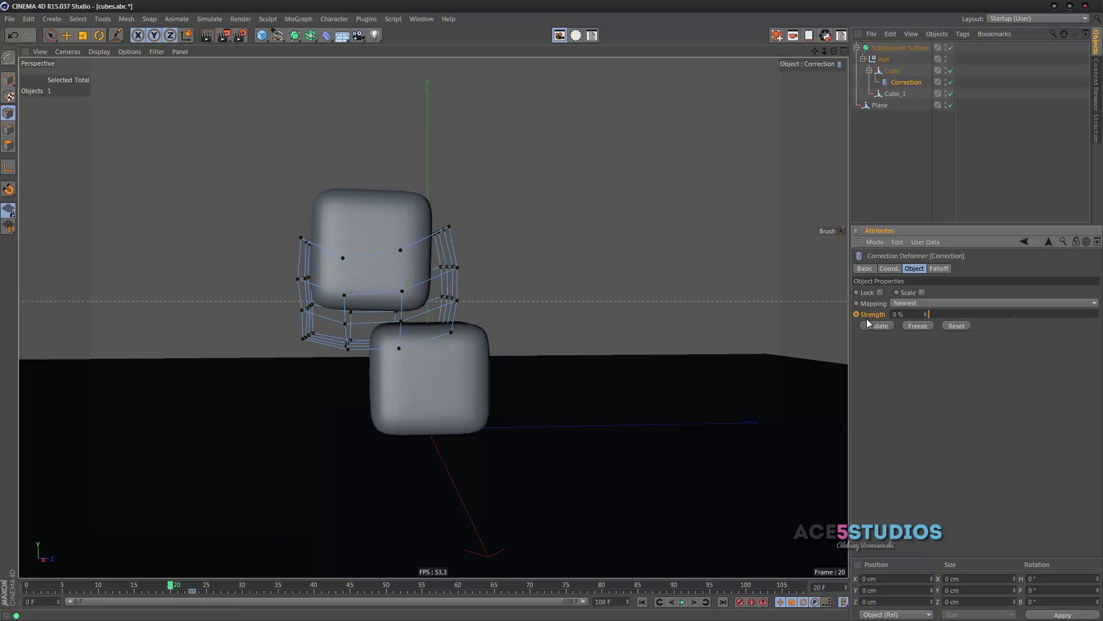
{"action": "left_click_drag", "start_coordinate": [171, 591], "coordinate": [191, 619]}
Add a Correction deformer to the lower Alembic cube, Cube_1.
{"action": "left_click", "coordinate": [896, 93]}
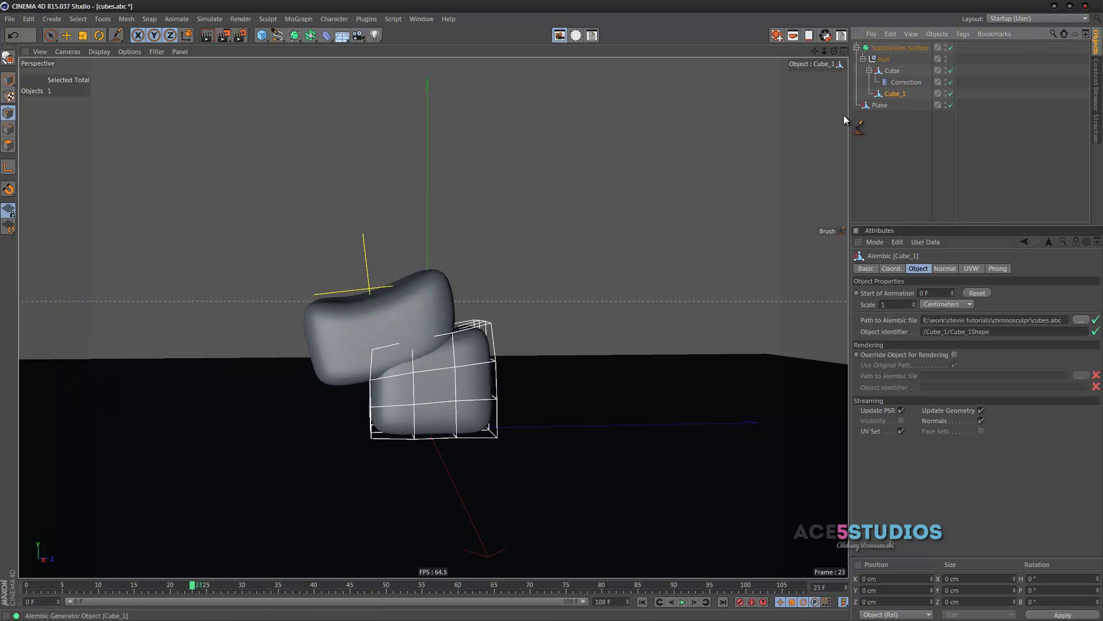
{"action": "left_click", "coordinate": [328, 36]}
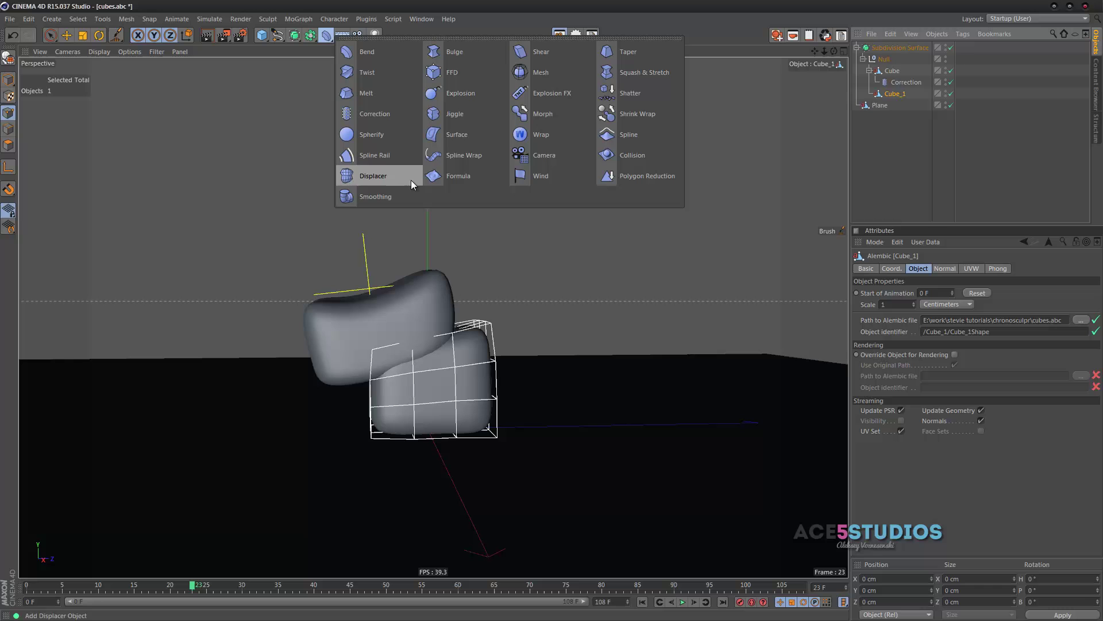
{"action": "left_click", "coordinate": [379, 114]}
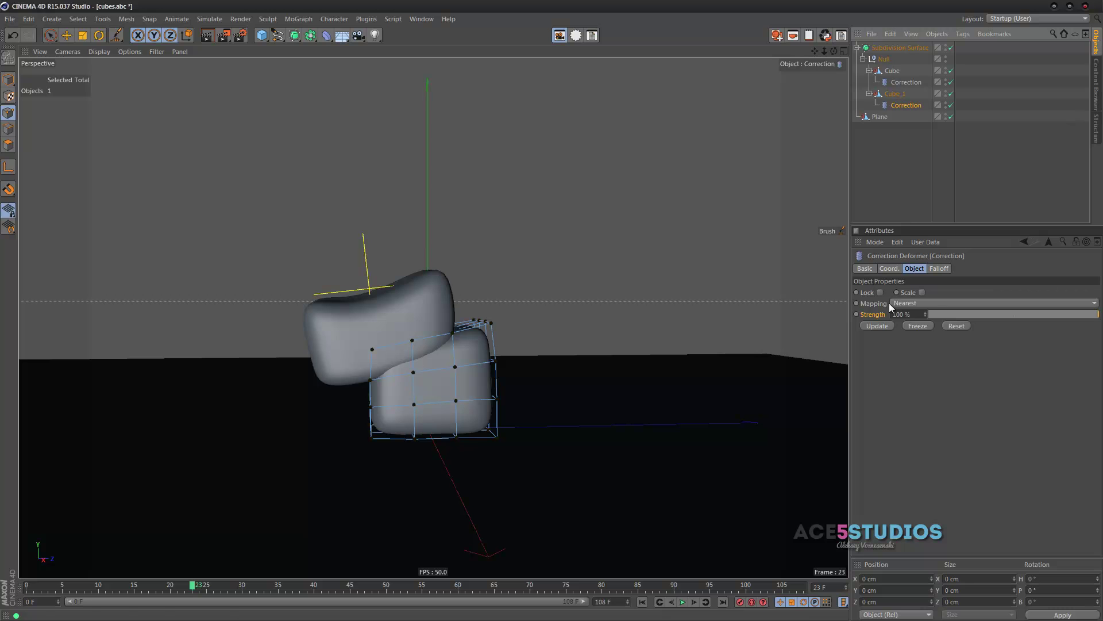
Smear the lower cube's points with the Brush, denting its top under the upper cube and bulging its sides outward.
{"action": "mouse_move", "coordinate": [404, 321]}
{"action": "left_mouse_down"}
{"action": "mouse_move", "coordinate": [402, 352]}
{"action": "mouse_move", "coordinate": [496, 320]}
{"action": "mouse_move", "coordinate": [414, 340]}
{"action": "mouse_move", "coordinate": [403, 353]}
{"action": "left_mouse_up"}
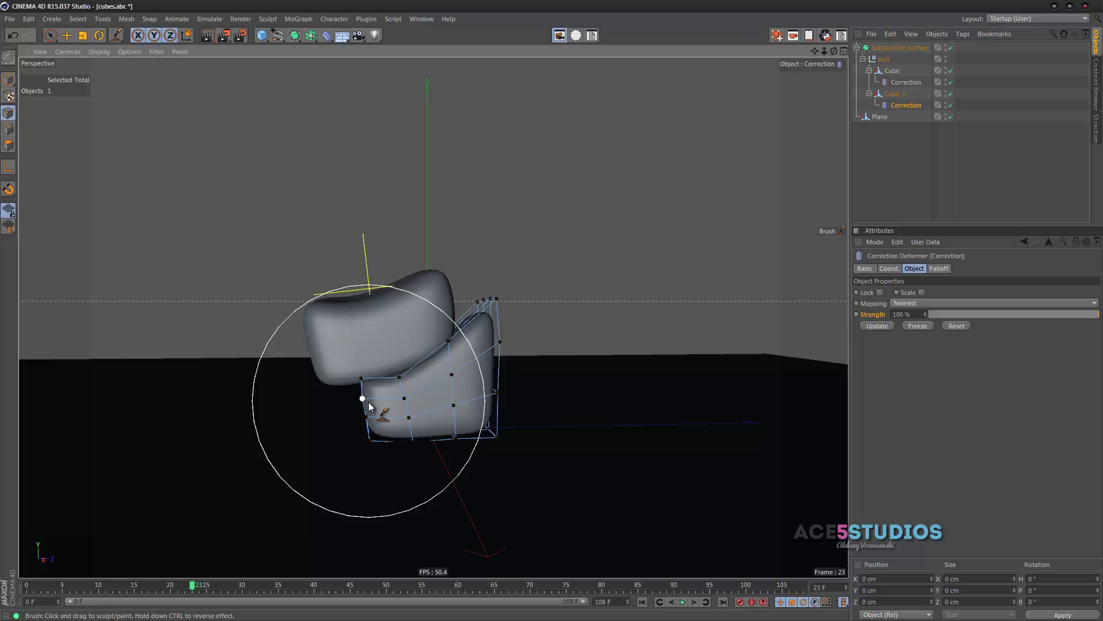
{"action": "left_click_drag", "start_coordinate": [369, 402], "coordinate": [355, 404]}
{"action": "left_click_drag", "start_coordinate": [472, 382], "coordinate": [493, 379]}
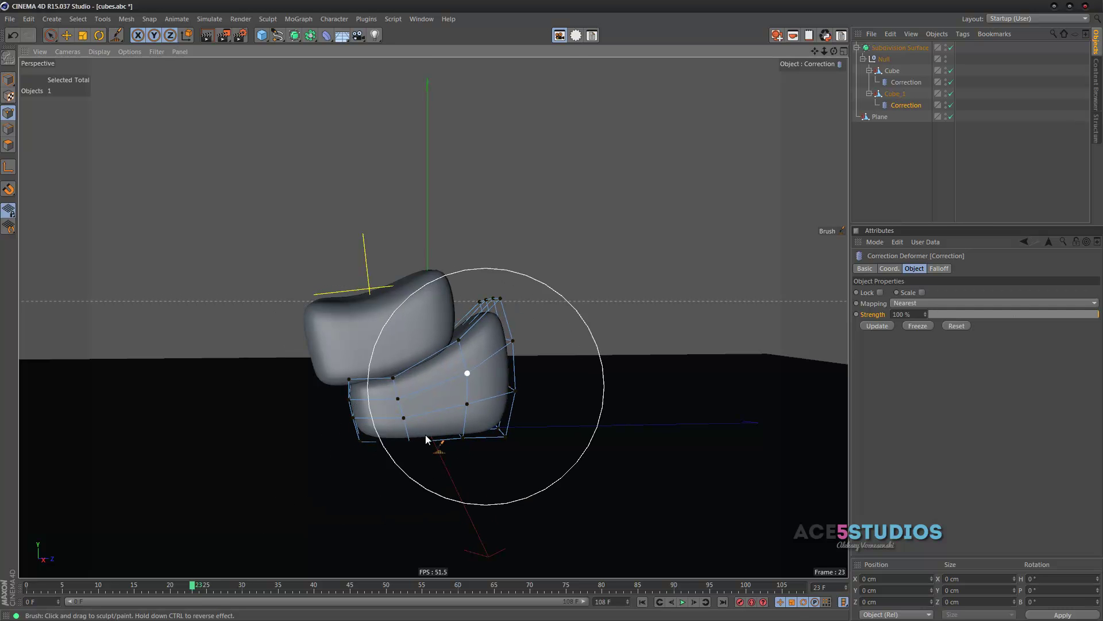
{"action": "mouse_move", "coordinate": [425, 435]}
{"action": "left_mouse_down"}
{"action": "mouse_move", "coordinate": [412, 370]}
{"action": "mouse_move", "coordinate": [454, 345]}
{"action": "mouse_move", "coordinate": [444, 339]}
{"action": "left_mouse_up"}
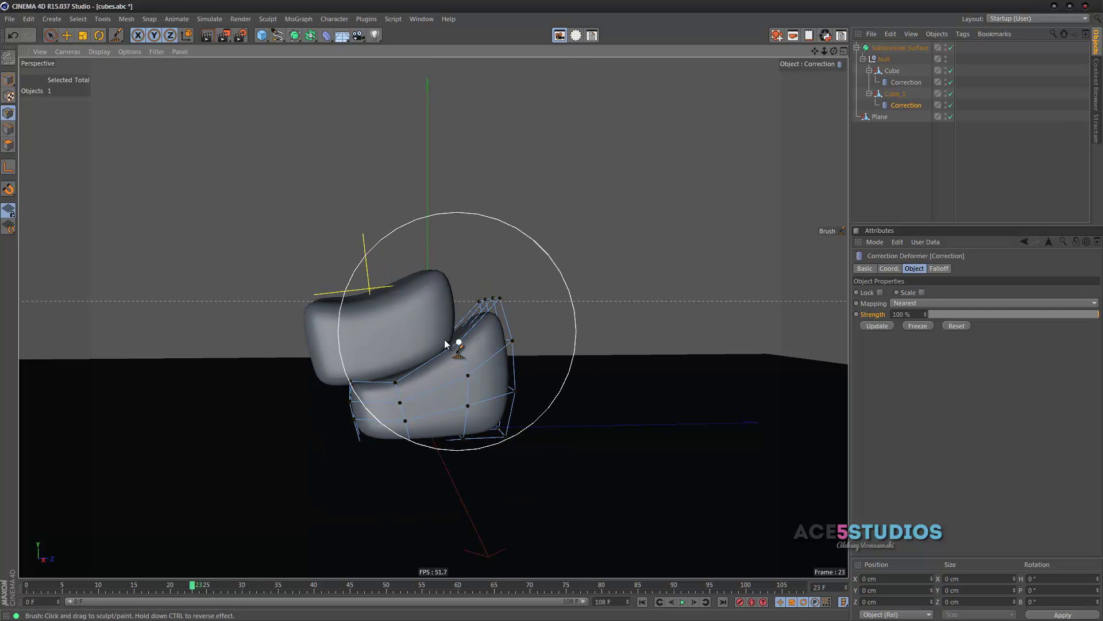
Keyframe the lower cube's Correction Strength at 0% on frame 20 and 100% on frame 23, copying the 0% key to frame 27.
{"action": "left_click", "coordinate": [856, 314], "text": "ctrl"}
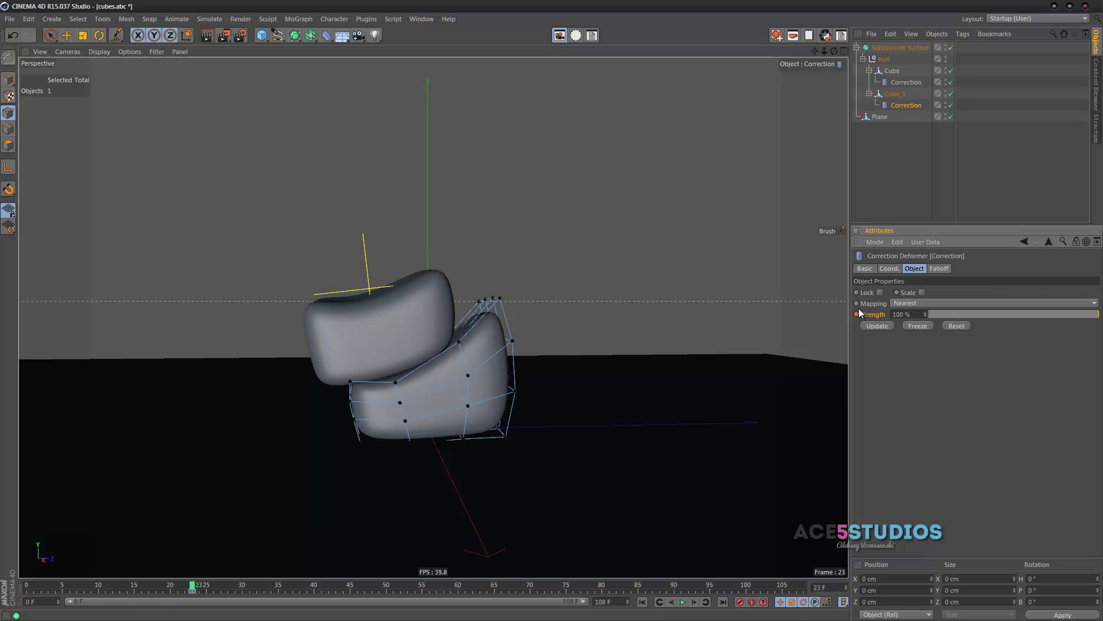
{"action": "left_click", "coordinate": [170, 584]}
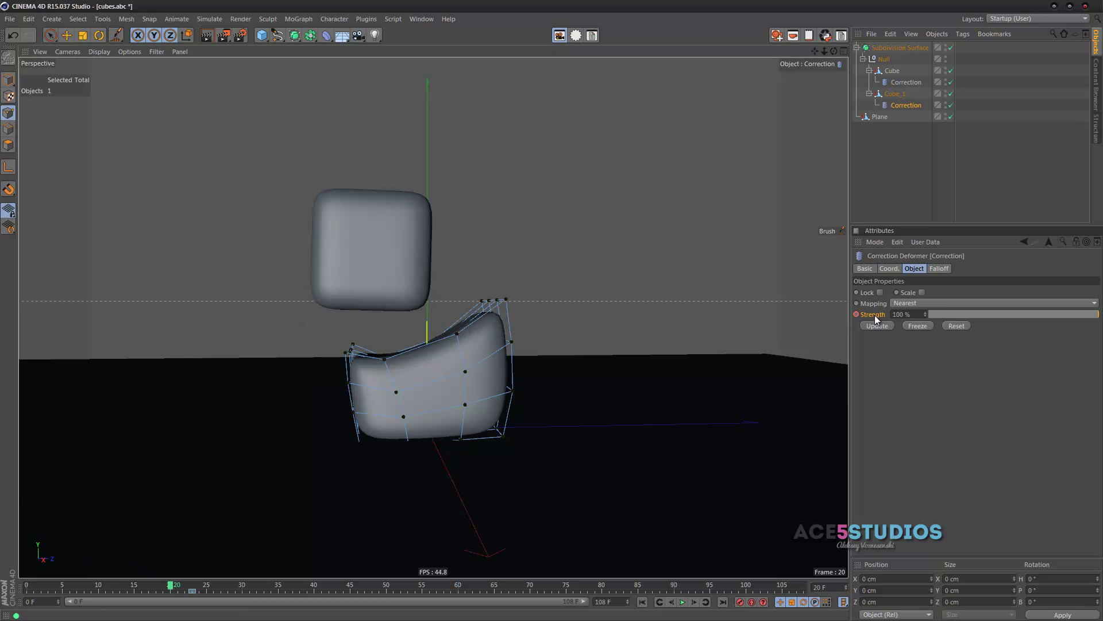
{"action": "left_click_drag", "start_coordinate": [933, 309], "coordinate": [919, 313]}
{"action": "left_click", "coordinate": [857, 314], "text": "ctrl"}
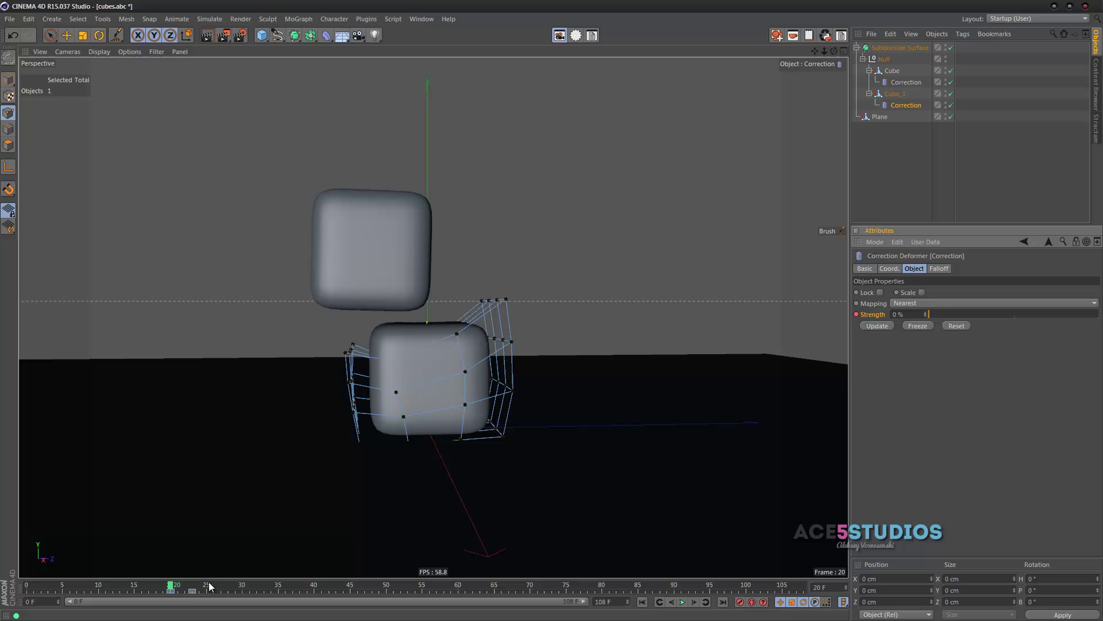
{"action": "left_click_drag", "start_coordinate": [169, 591], "coordinate": [191, 606], "text": "ctrl"}
{"action": "left_click", "coordinate": [920, 151]}
Exaggerate the upper cube's bend at frame 23 with the Brush, curving it over the lower cube and refining the drooping corner with a smaller radius.
{"action": "left_click", "coordinate": [904, 82]}
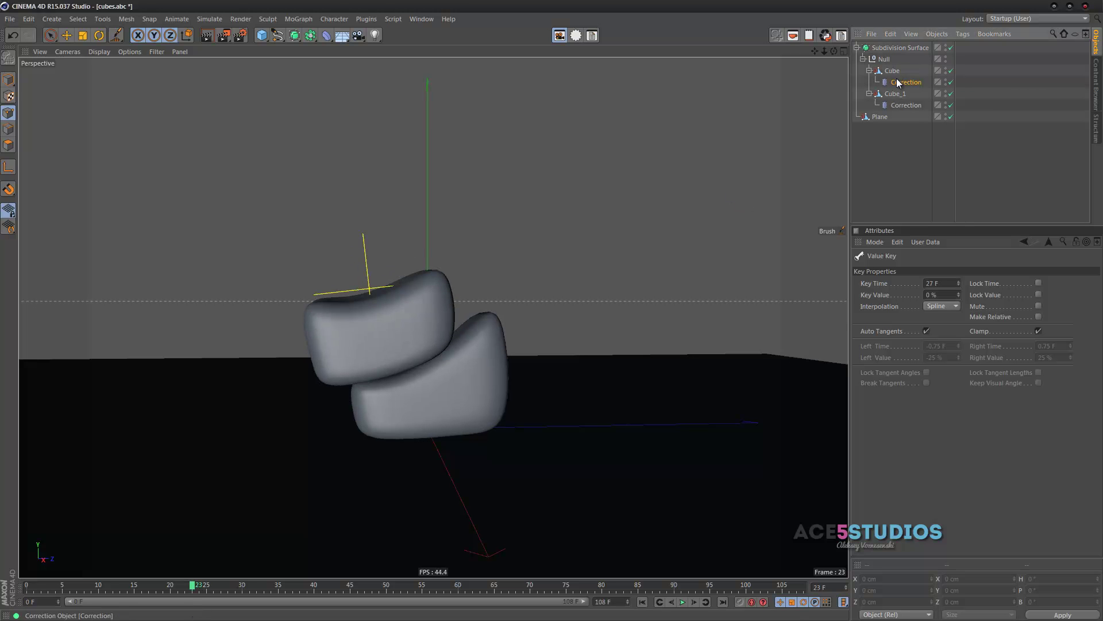
{"action": "left_click_drag", "start_coordinate": [350, 267], "coordinate": [372, 312]}
{"action": "left_click_drag", "start_coordinate": [461, 326], "coordinate": [483, 305]}
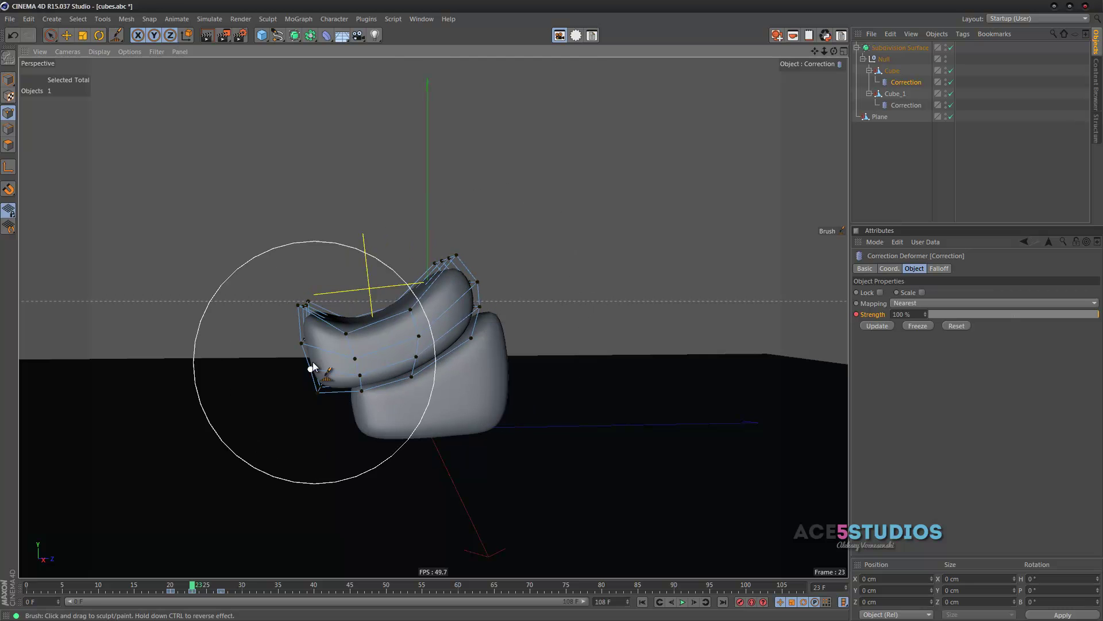
{"action": "mouse_move", "coordinate": [308, 360]}
{"action": "left_mouse_down"}
{"action": "mouse_move", "coordinate": [295, 357]}
{"action": "mouse_move", "coordinate": [297, 396]}
{"action": "mouse_move", "coordinate": [396, 402]}
{"action": "mouse_move", "coordinate": [298, 409]}
{"action": "left_mouse_up"}
{"action": "left_click_drag", "start_coordinate": [428, 350], "coordinate": [426, 363]}
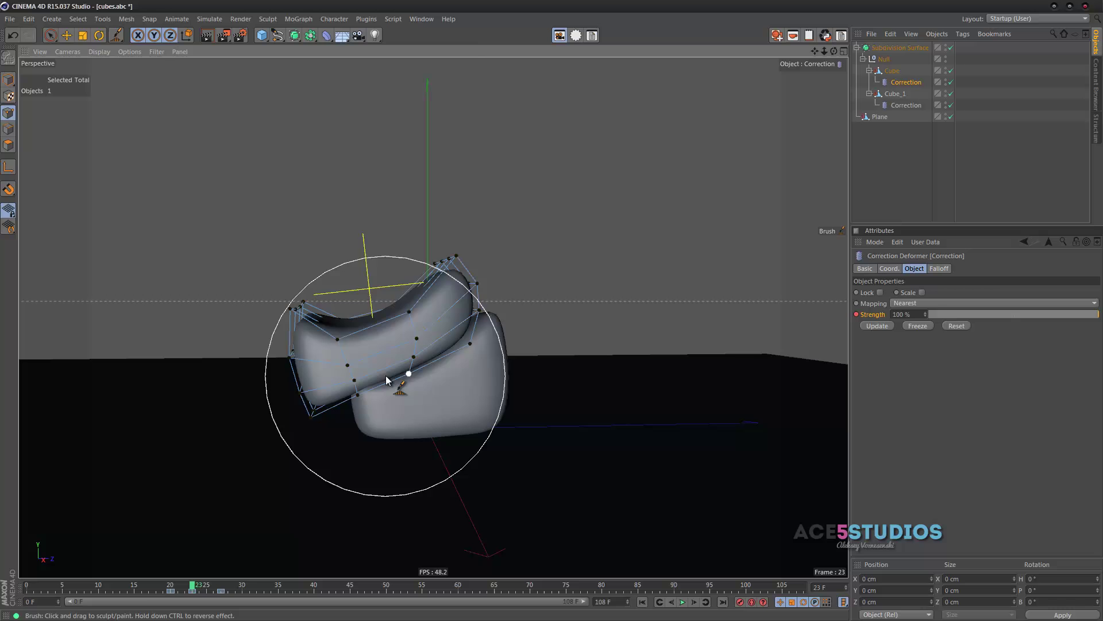
{"action": "middle_click_drag", "start_coordinate": [384, 332], "coordinate": [330, 346]}
{"action": "left_click_drag", "start_coordinate": [314, 403], "coordinate": [318, 420]}
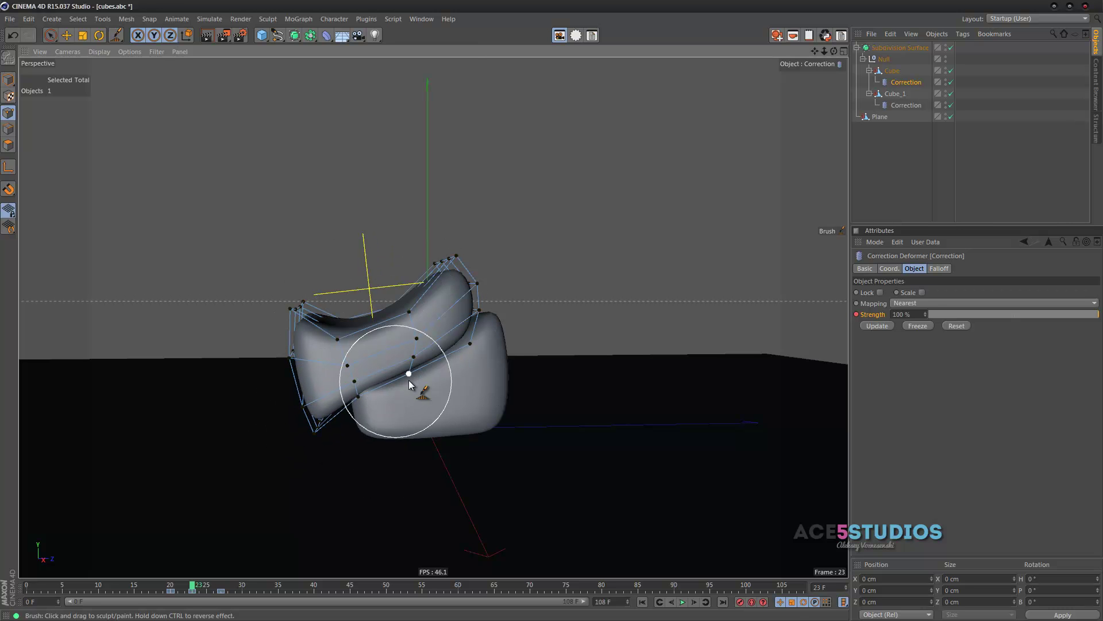
Scrub back to frame 16, deselect everything and play the animation through the collision to review the deformation.
{"action": "left_click_drag", "start_coordinate": [193, 587], "coordinate": [142, 588]}
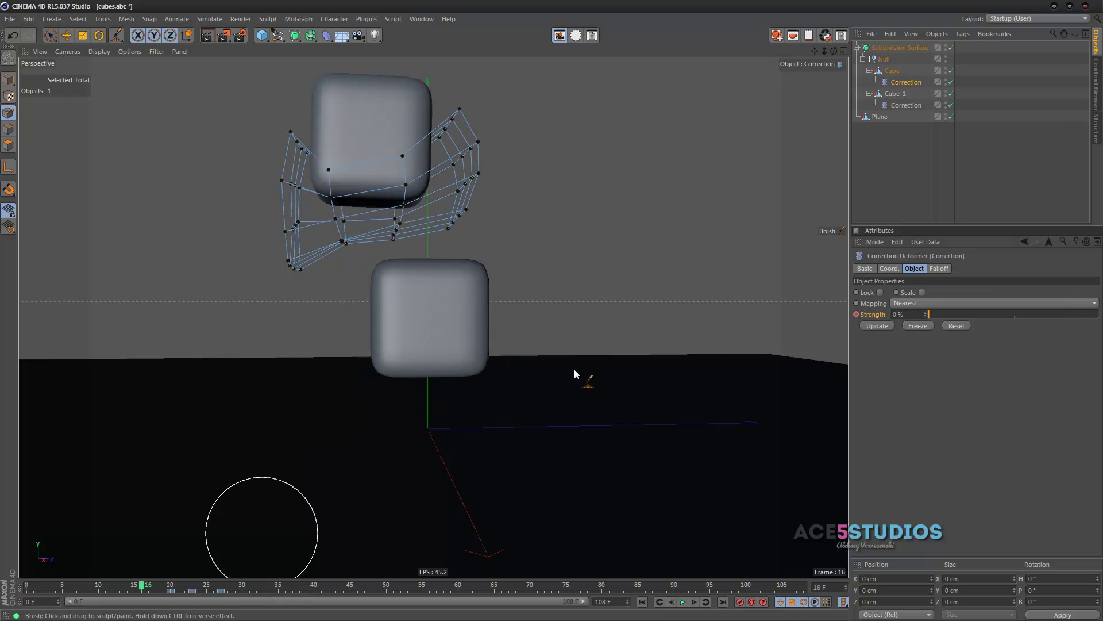
{"action": "left_click", "coordinate": [872, 168]}
{"action": "key", "text": "F8"}
{"action": "key", "text": "F6"}
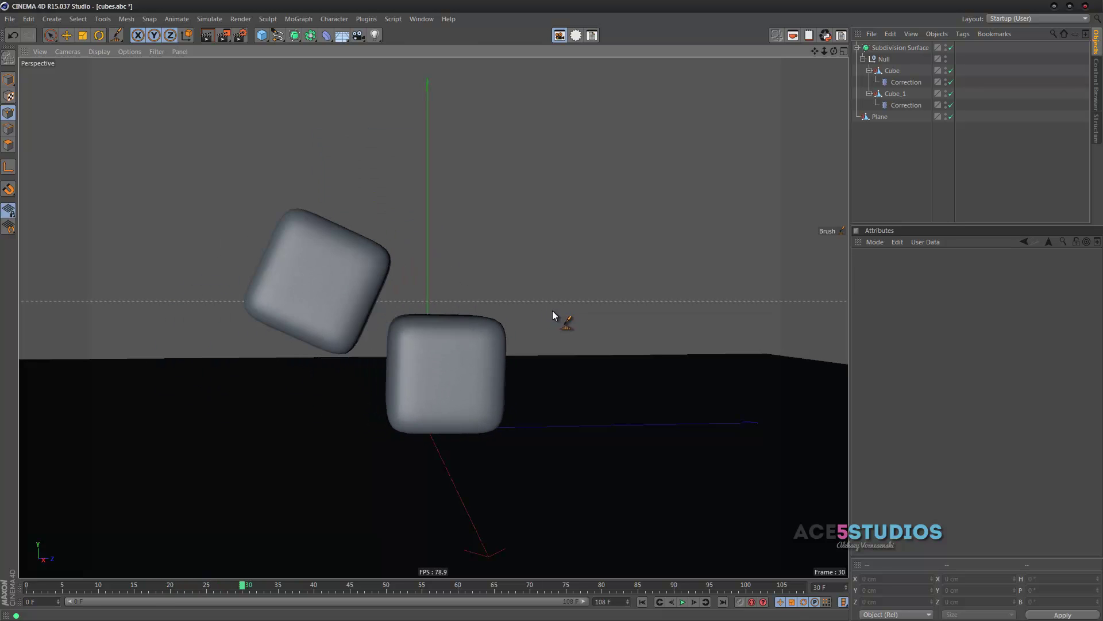
Duplicate the upper cube's Correction deformer at frame 31 and reset the copy's sculpted points.
{"action": "left_click", "coordinate": [895, 74]}
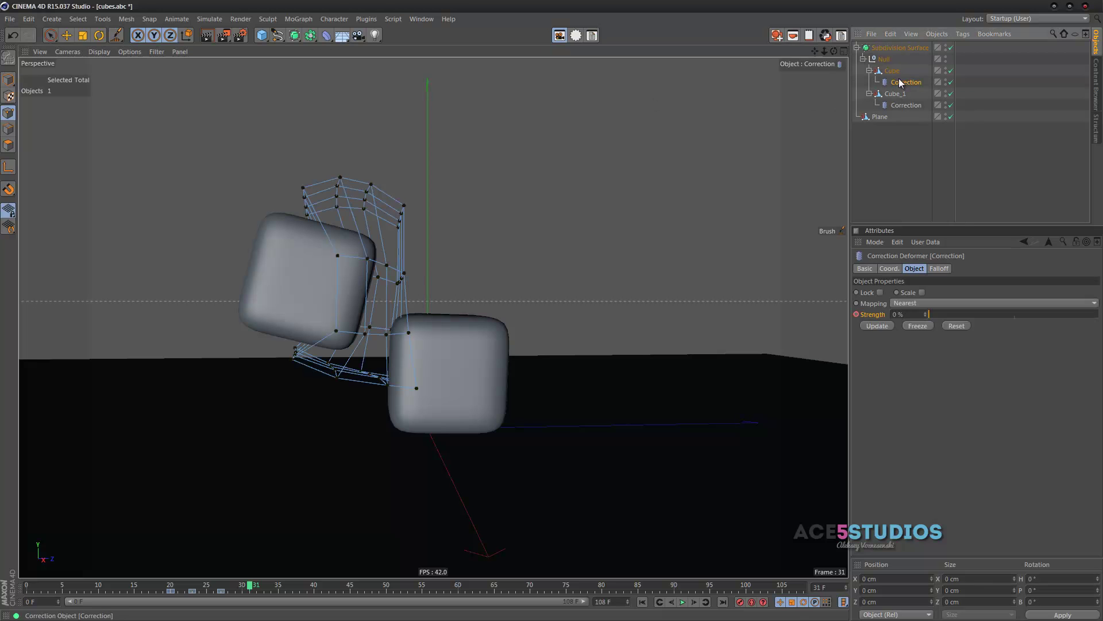
{"action": "left_click", "coordinate": [897, 80]}
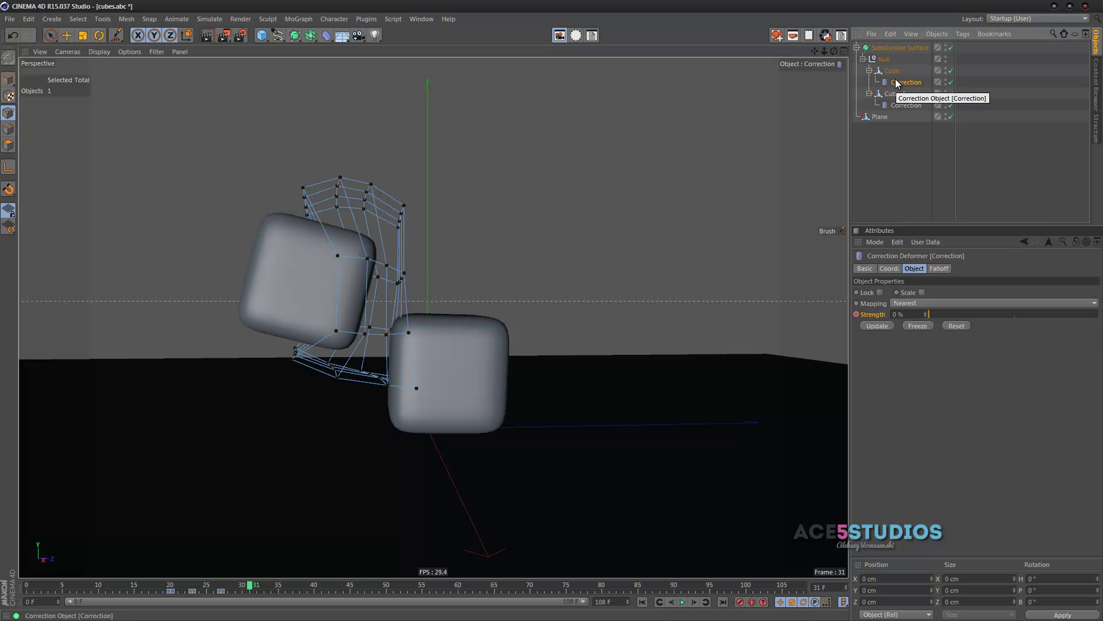
{"action": "left_click_drag", "start_coordinate": [897, 81], "coordinate": [897, 76], "text": "ctrl"}
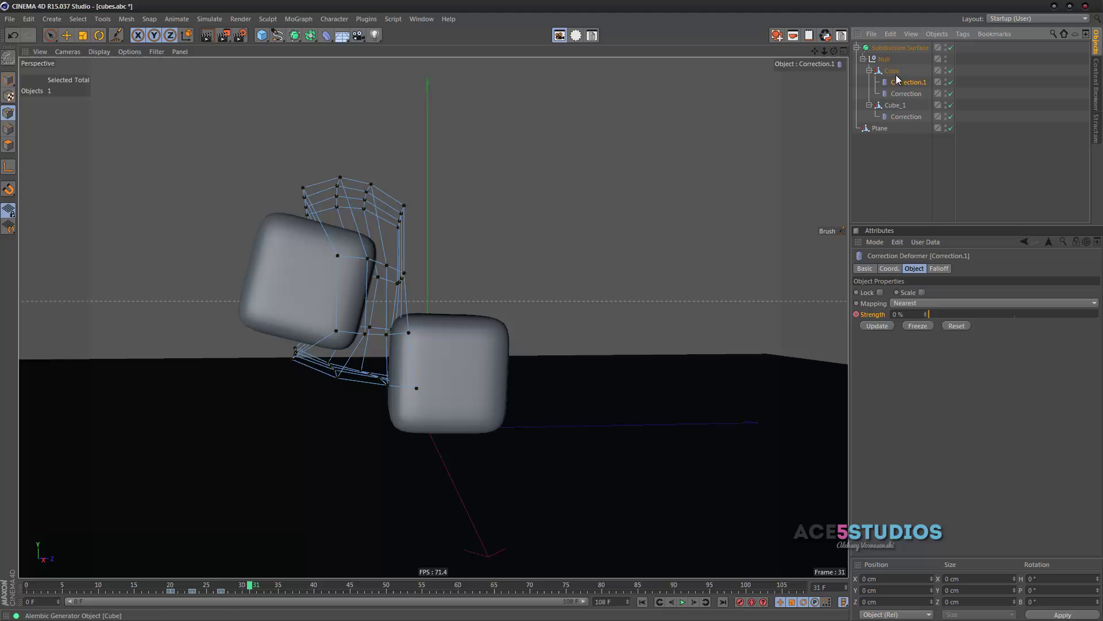
{"action": "left_click", "coordinate": [954, 325]}
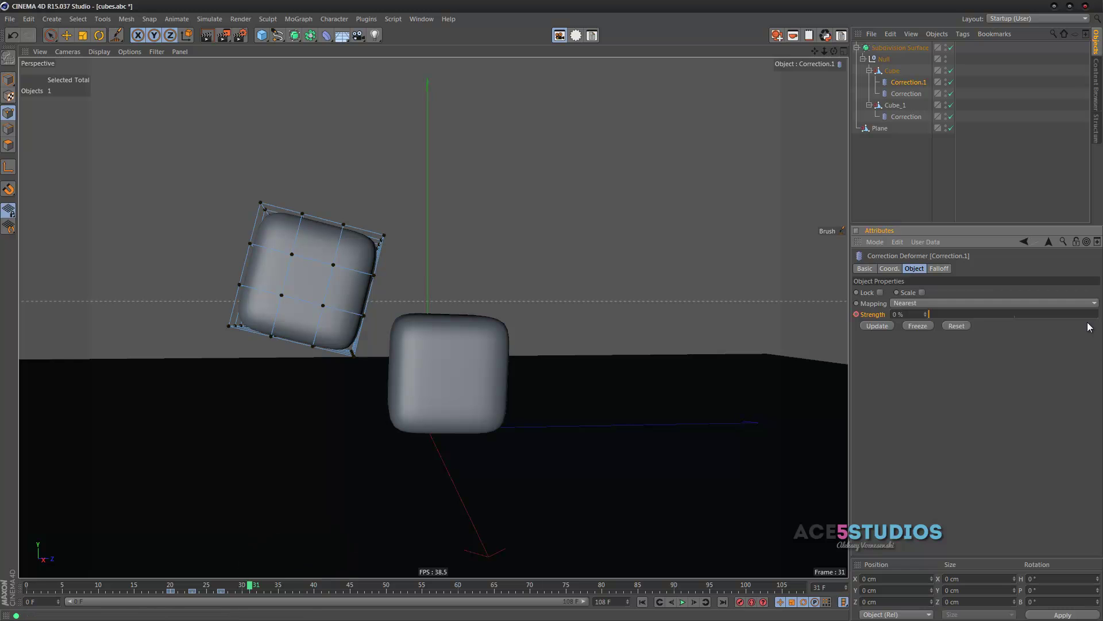
Shift the duplicated deformer's three Strength keys to frames 28, 31 and 35, and brush the upper cube into a stretched, pinched-waist shape.
{"action": "left_click_drag", "start_coordinate": [238, 598], "coordinate": [134, 599]}
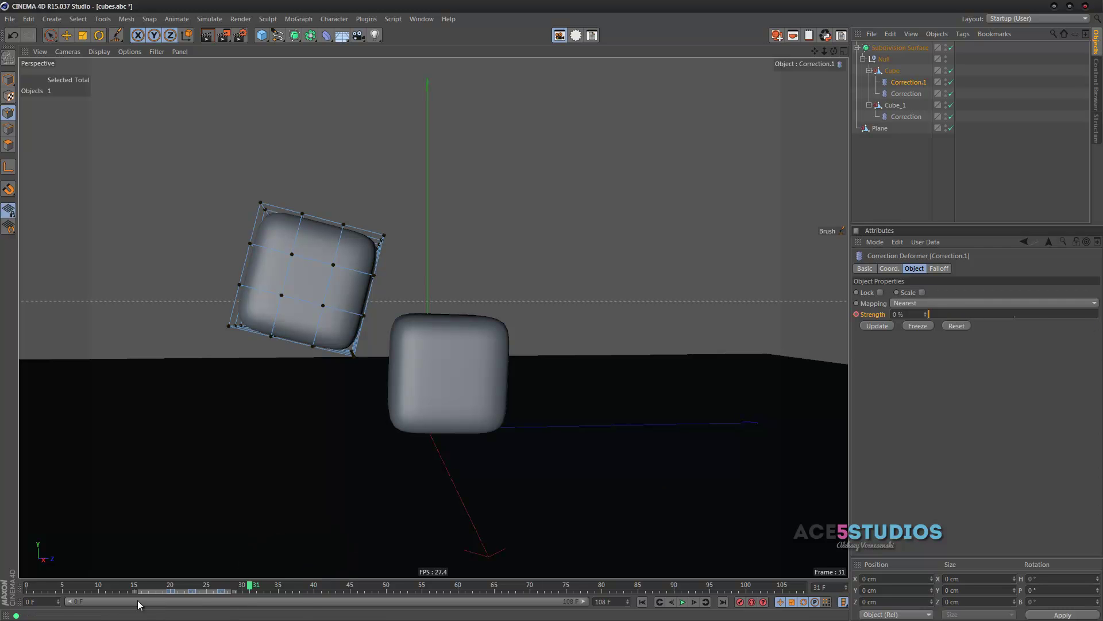
{"action": "left_click_drag", "start_coordinate": [210, 598], "coordinate": [260, 598]}
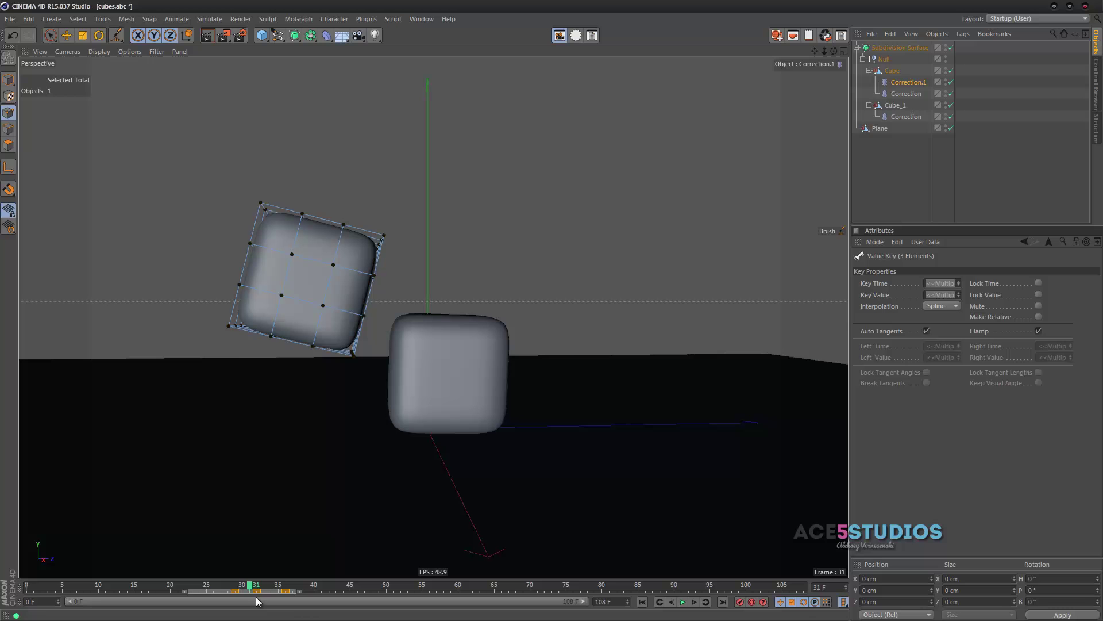
{"action": "mouse_move", "coordinate": [325, 236]}
{"action": "left_mouse_down"}
{"action": "mouse_move", "coordinate": [370, 278]}
{"action": "mouse_move", "coordinate": [414, 283]}
{"action": "mouse_move", "coordinate": [369, 328]}
{"action": "left_mouse_up"}
{"action": "left_click_drag", "start_coordinate": [262, 282], "coordinate": [206, 248]}
{"action": "left_click_drag", "start_coordinate": [337, 208], "coordinate": [317, 244]}
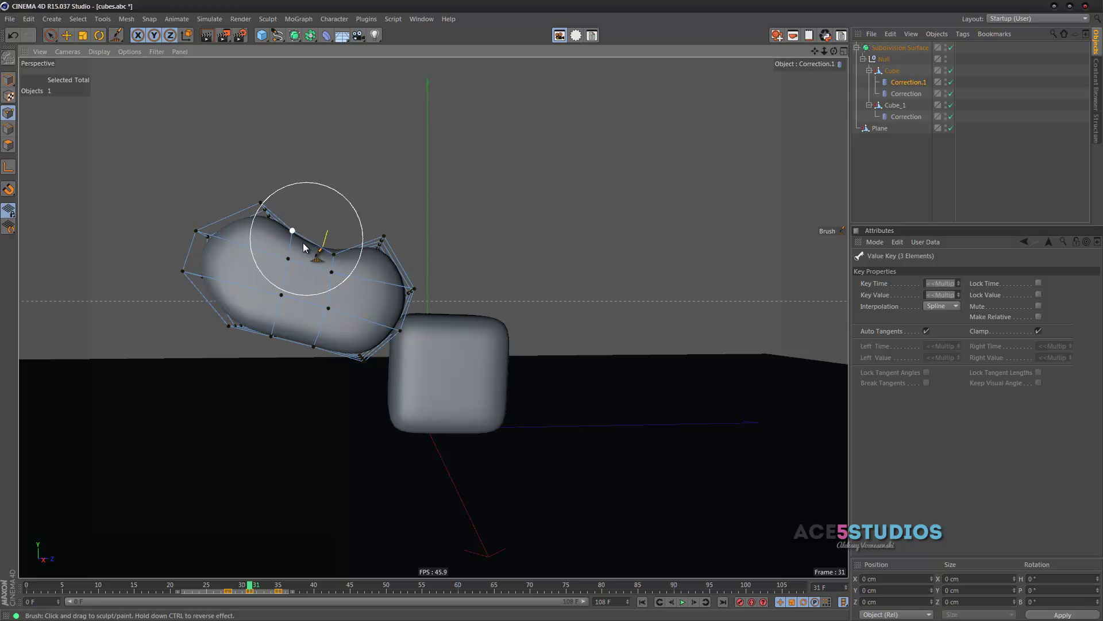
{"action": "mouse_move", "coordinate": [279, 370]}
{"action": "left_mouse_down"}
{"action": "mouse_move", "coordinate": [306, 363]}
{"action": "mouse_move", "coordinate": [313, 347]}
{"action": "left_mouse_up"}
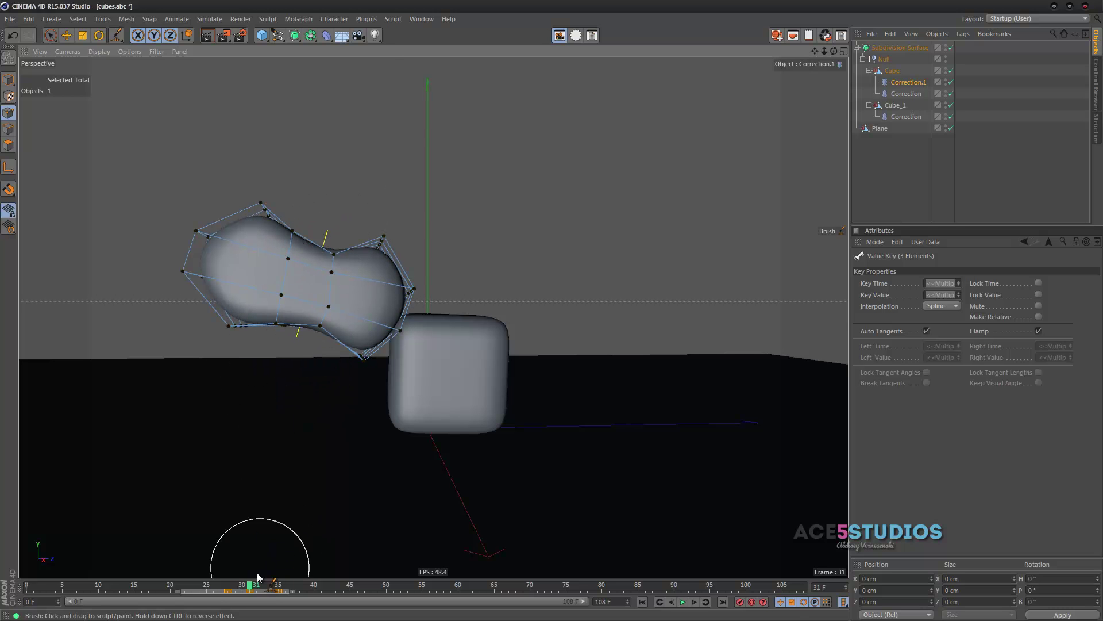
Return to frame 26 and retime the duplicated Correction's Strength keys, moving the 100% key to frame 32 and the final key to frame 36.
{"action": "mouse_move", "coordinate": [251, 588]}
{"action": "left_mouse_down"}
{"action": "mouse_move", "coordinate": [180, 590]}
{"action": "mouse_move", "coordinate": [266, 589]}
{"action": "left_mouse_up"}
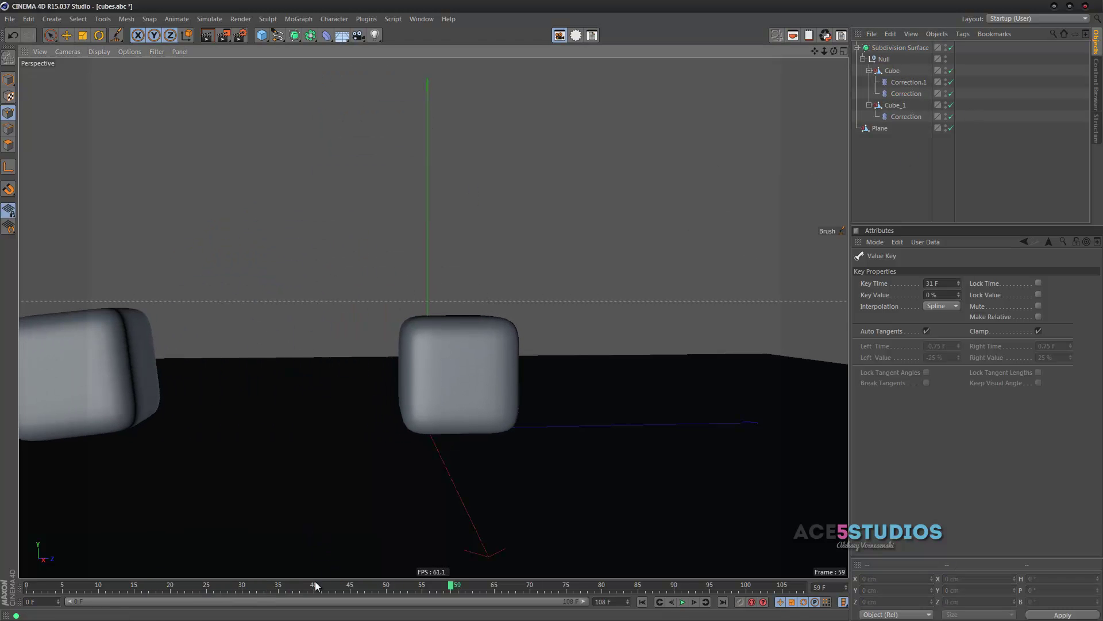
{"action": "left_click_drag", "start_coordinate": [315, 585], "coordinate": [213, 587]}
{"action": "left_click", "coordinate": [898, 73]}
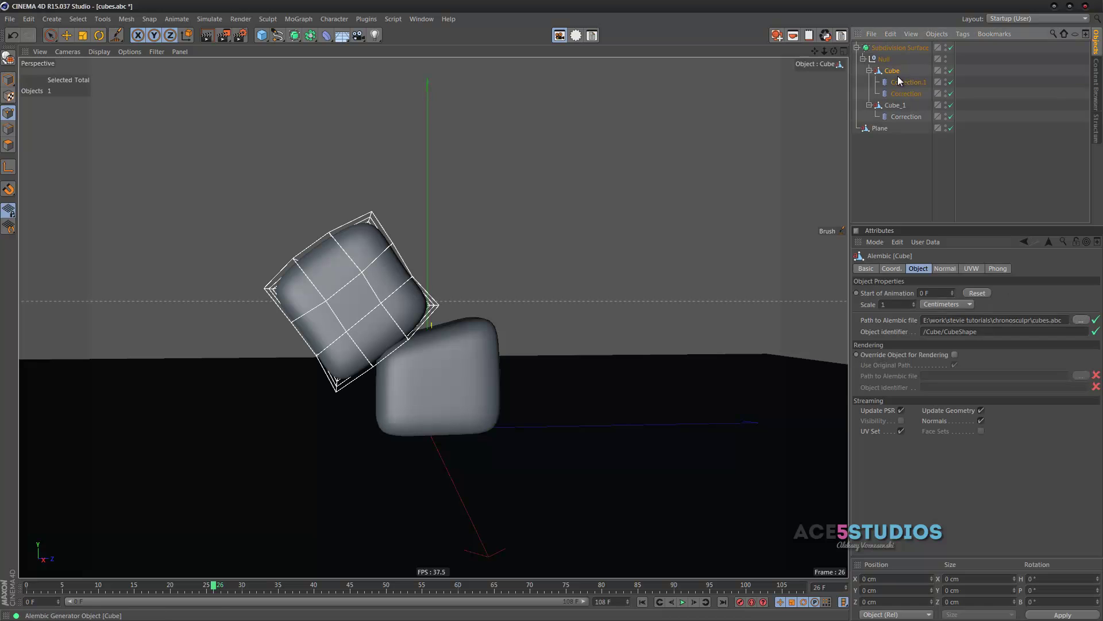
{"action": "left_click", "coordinate": [907, 82]}
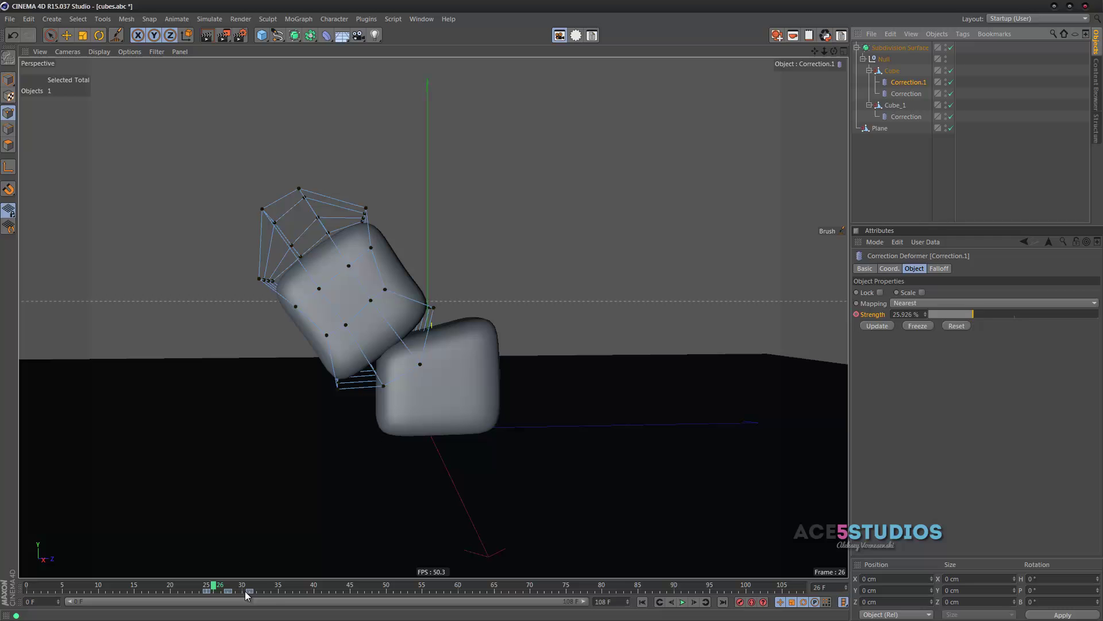
{"action": "mouse_move", "coordinate": [248, 592]}
{"action": "left_mouse_down"}
{"action": "mouse_move", "coordinate": [285, 593]}
{"action": "mouse_move", "coordinate": [248, 594]}
{"action": "mouse_move", "coordinate": [257, 592]}
{"action": "left_mouse_up"}
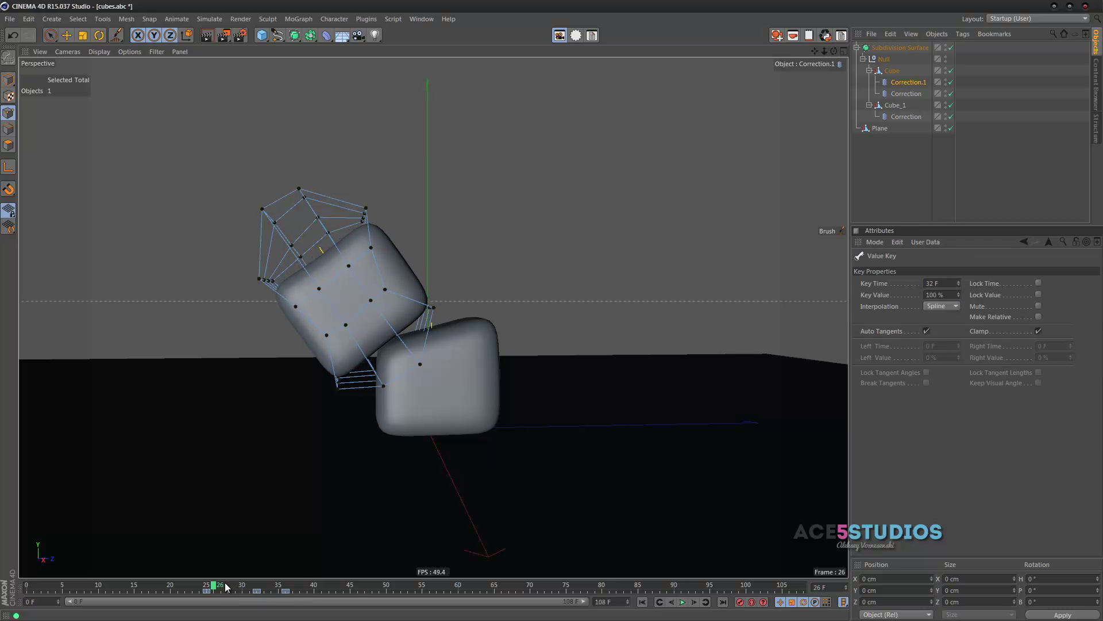
Replay the animation with nothing selected, scrub back to frame 27 and select the upper Alembic cube.
{"action": "key", "text": "F8"}
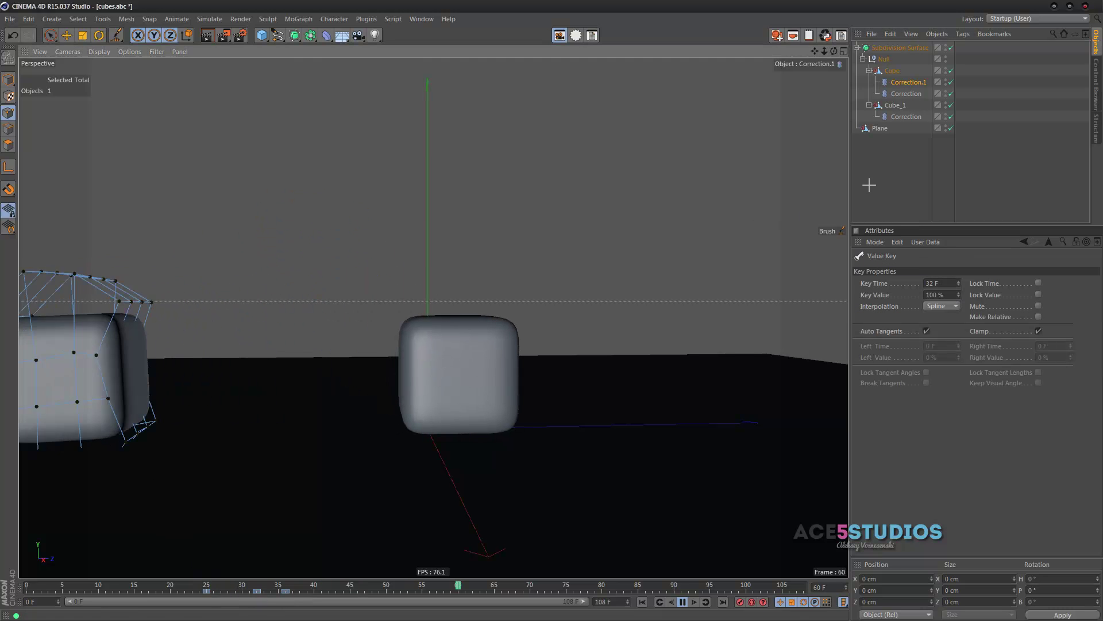
{"action": "left_click", "coordinate": [867, 185]}
{"action": "left_click", "coordinate": [120, 586]}
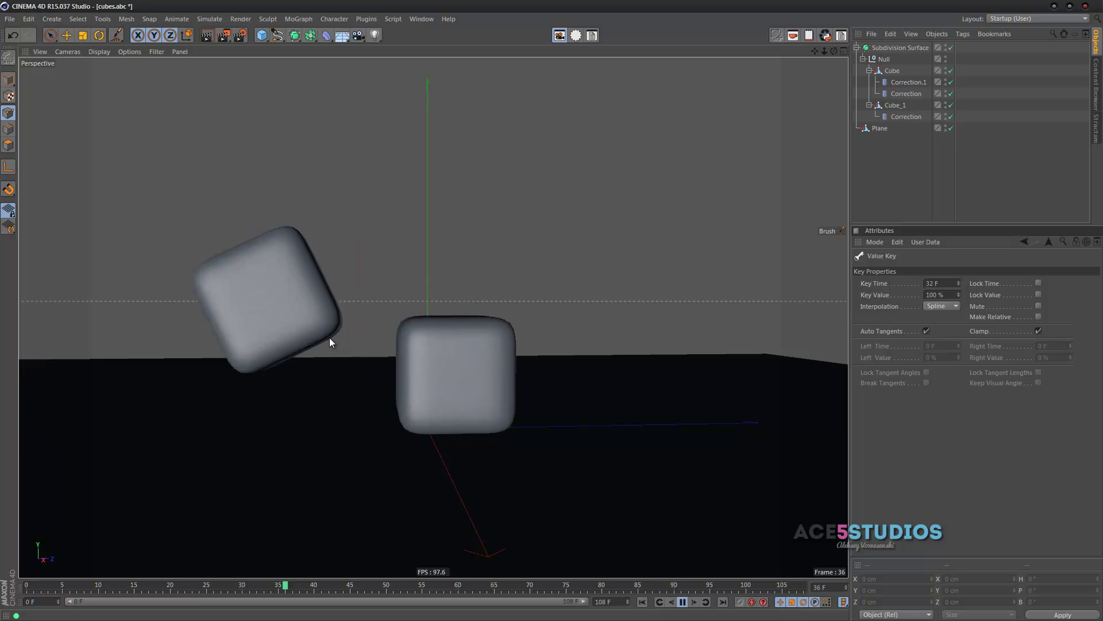
{"action": "key", "text": "F8"}
{"action": "left_click_drag", "start_coordinate": [298, 585], "coordinate": [221, 561]}
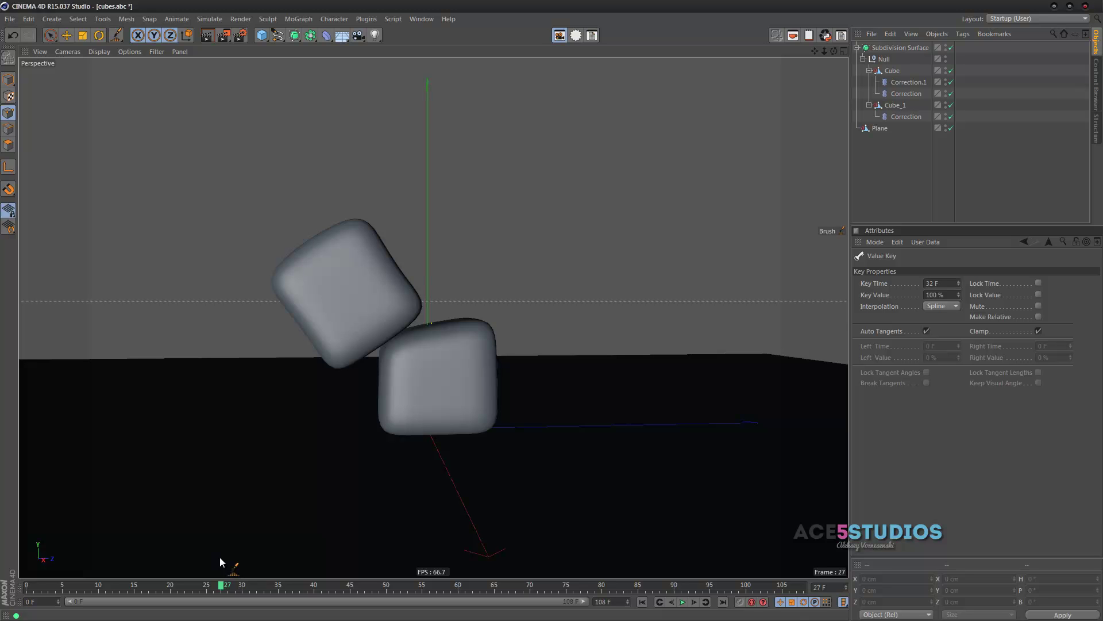
{"action": "left_click", "coordinate": [893, 70]}
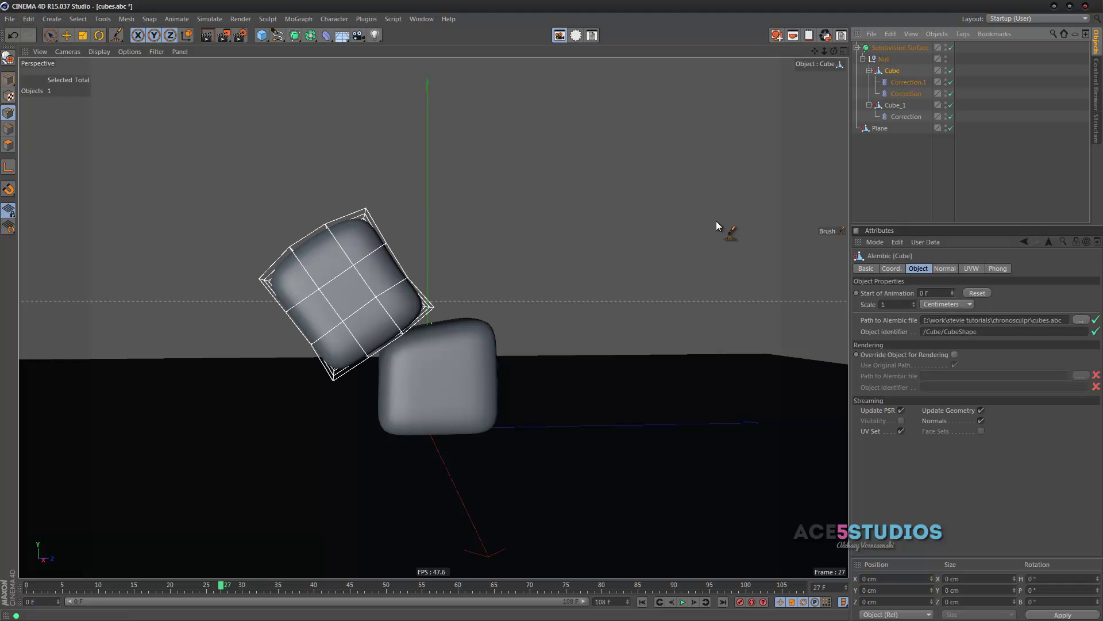